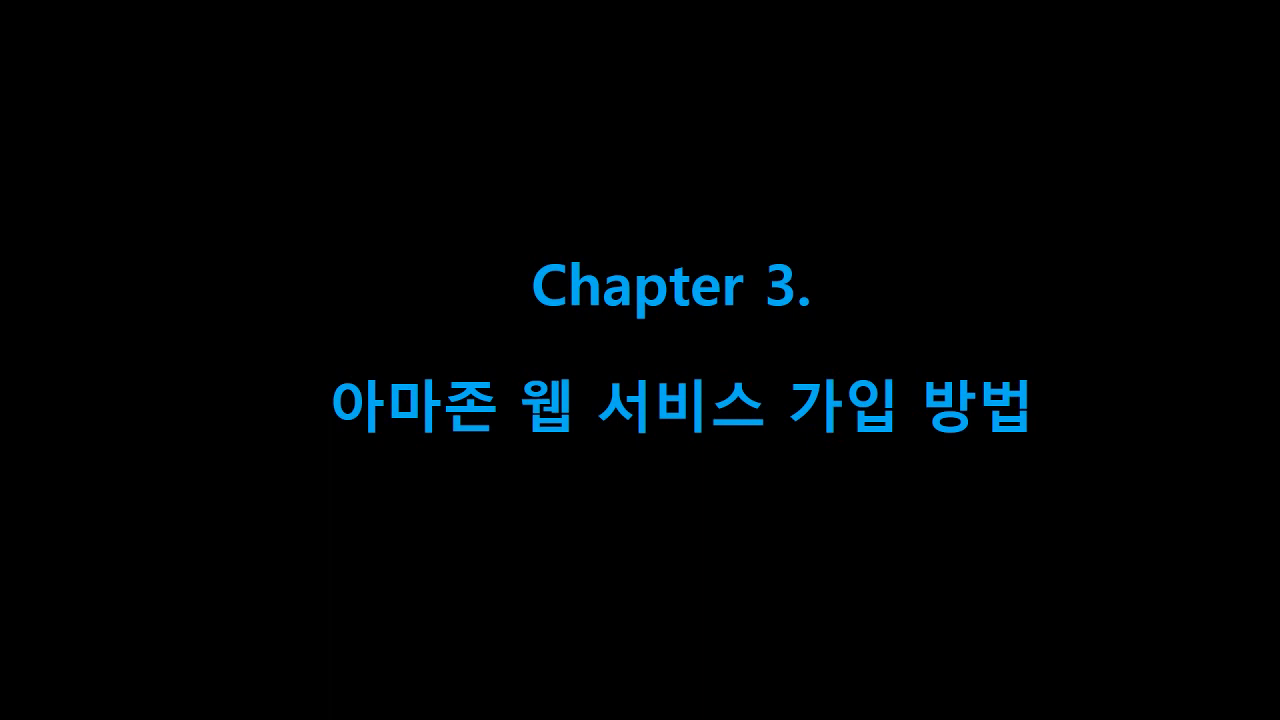
Step: Exit the PowerPoint slide show and switch to Chrome showing the Korean AWS homepage
key(Escape)
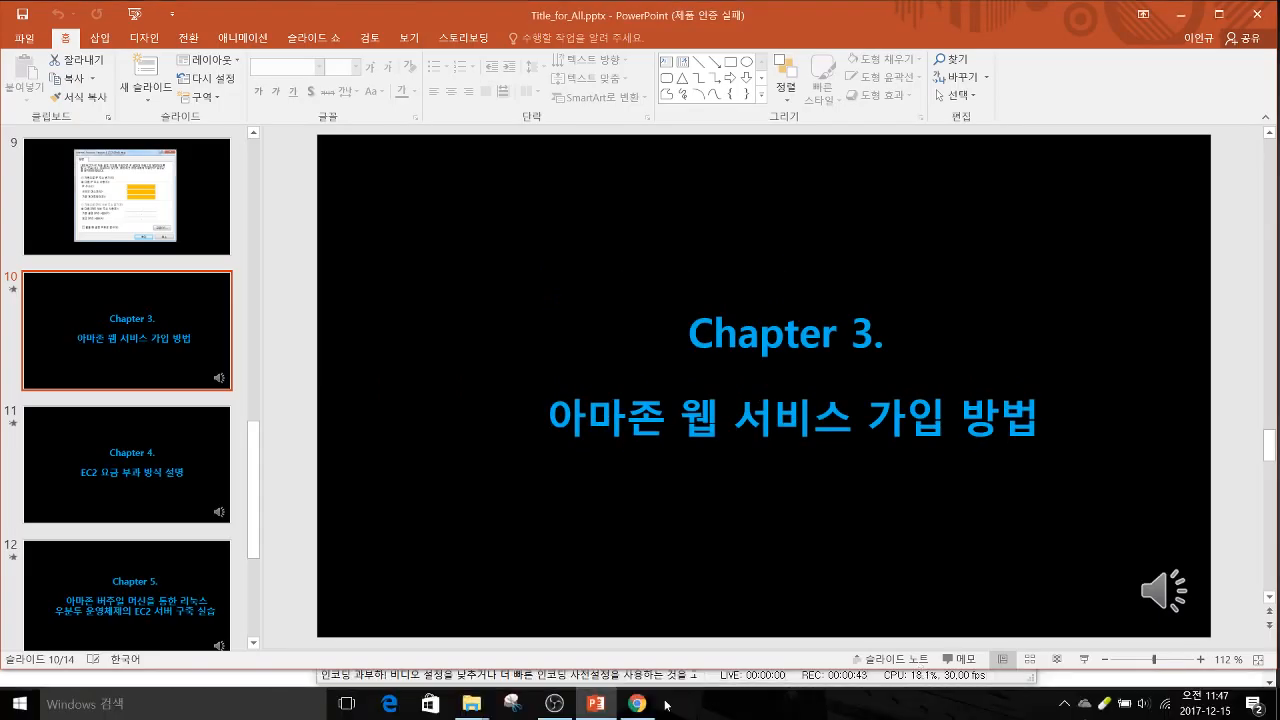
click(638, 705)
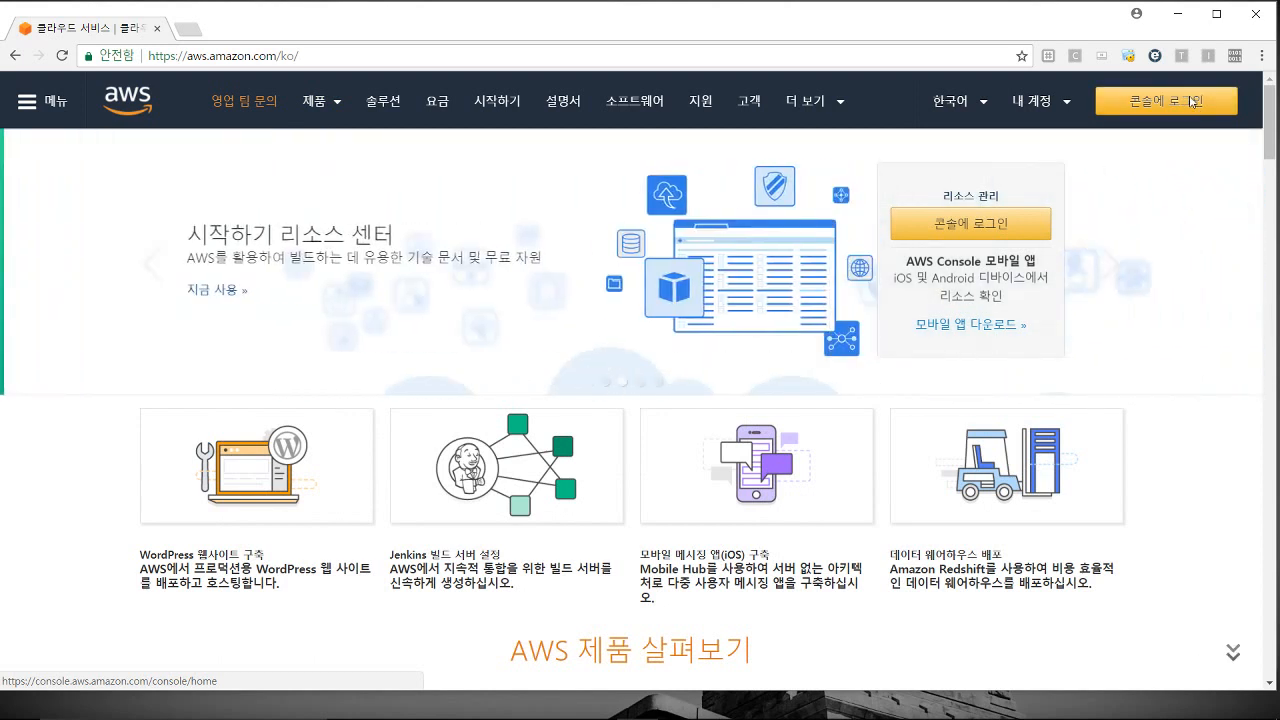
Step: Go to the console sign-in page and choose AWS 계정 새로 만들기 to create an account
click(1192, 102)
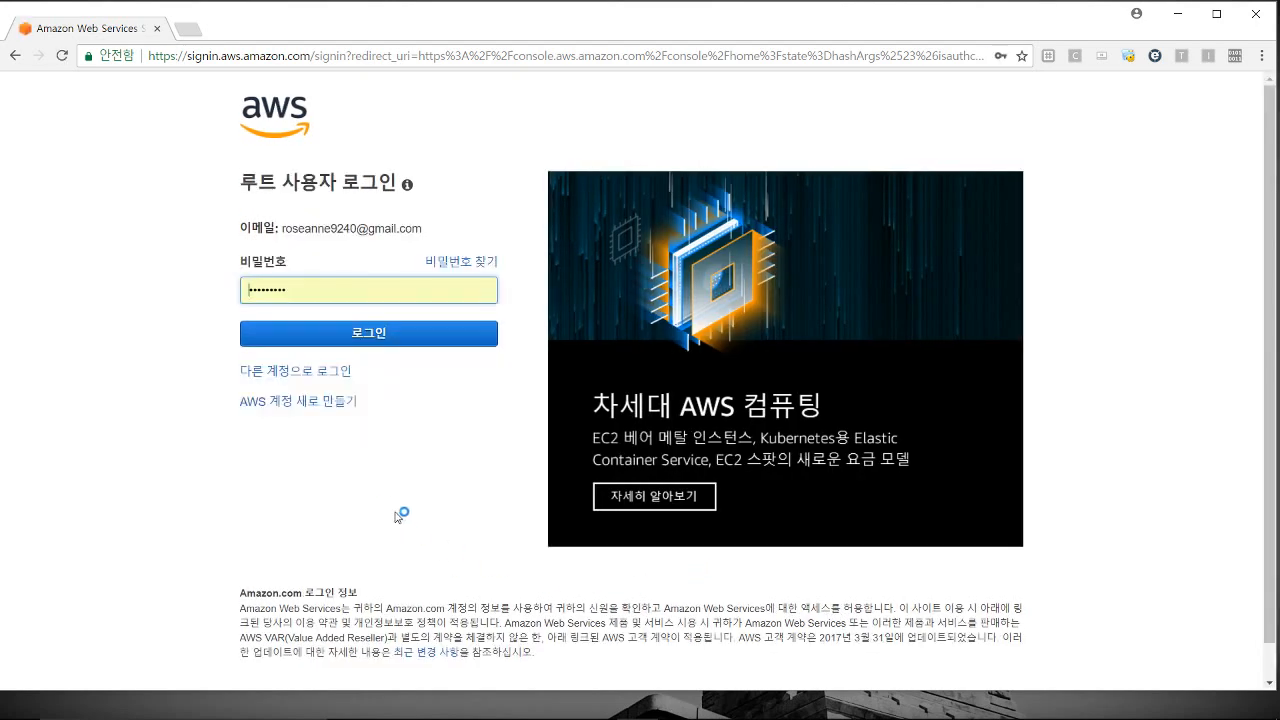
click(297, 403)
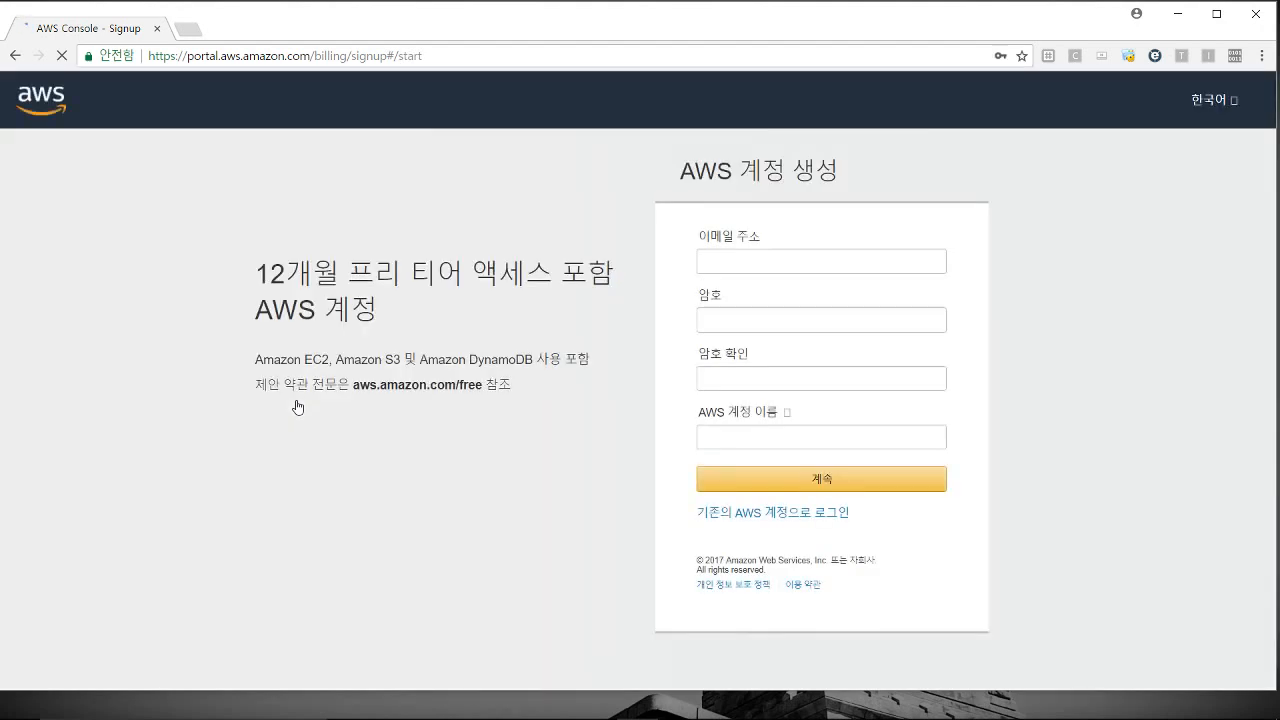
Step: Enter the new account's e-mail address, correcting a typo in the domain
click(712, 259)
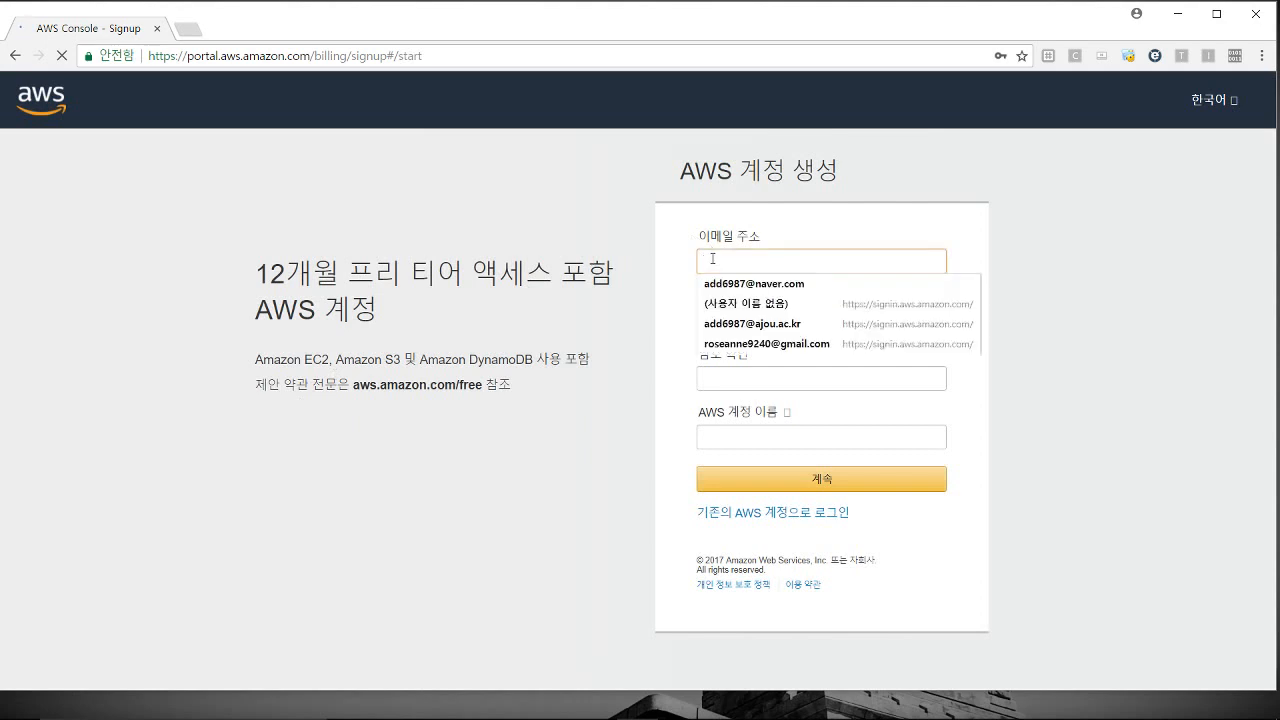
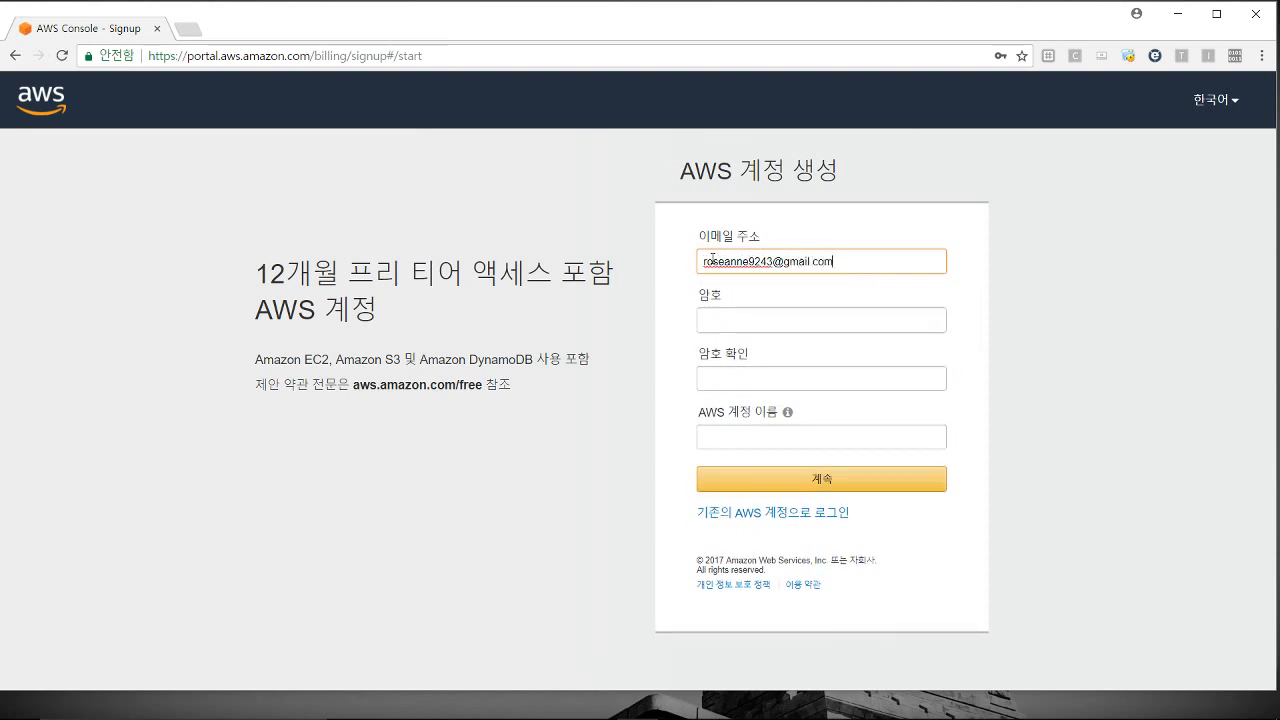
Step: Enter and confirm the password, fill in the account name, and submit with 계속
key(Tab)
text(*********)
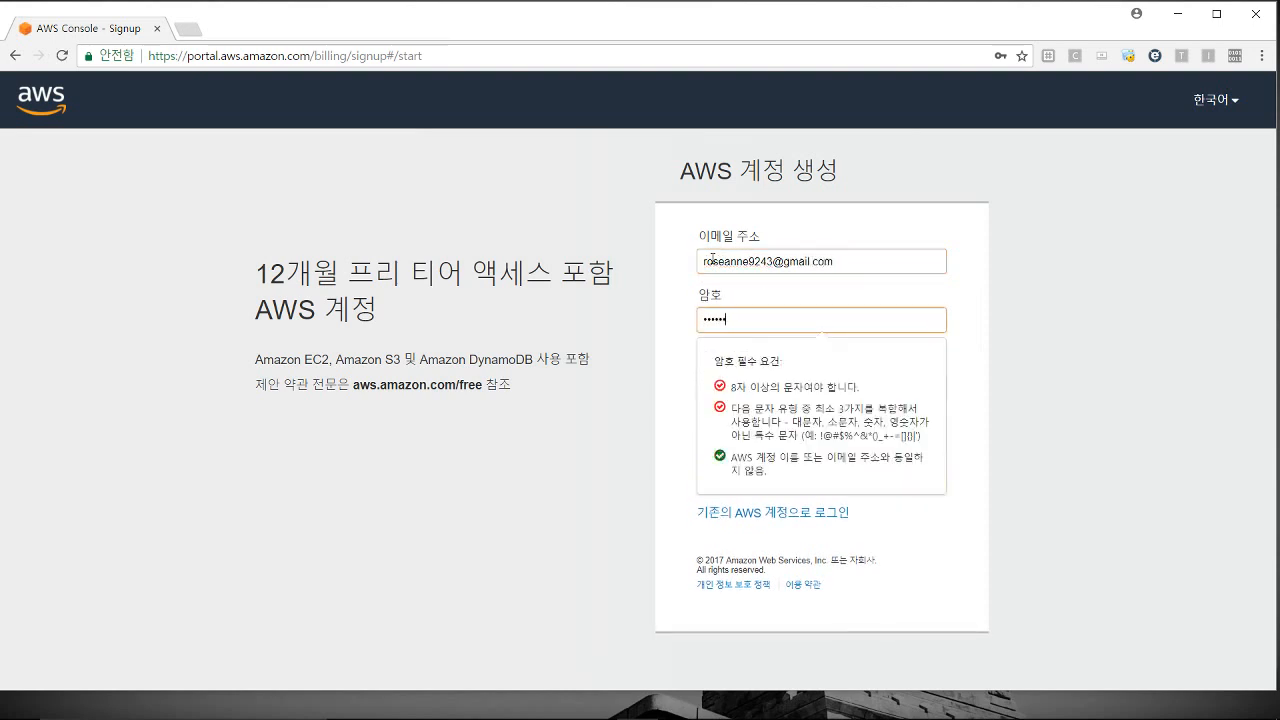
key(Tab)
text(*********)
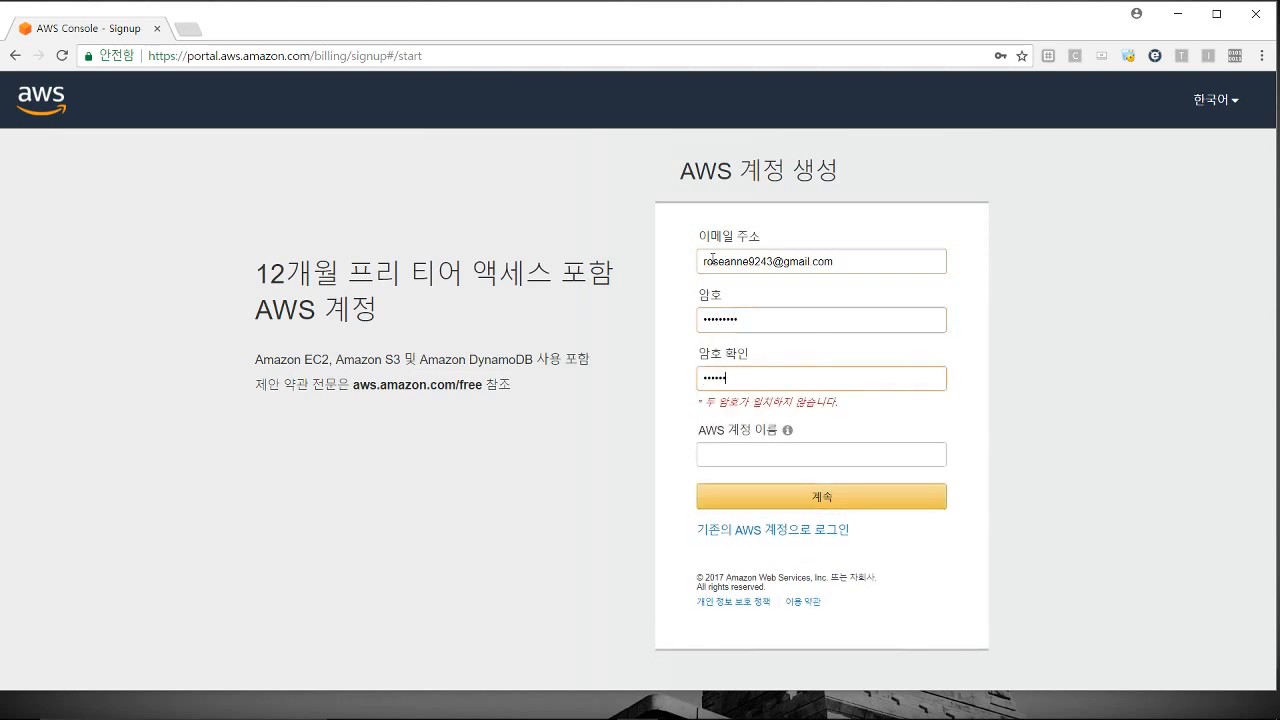
key(Tab)
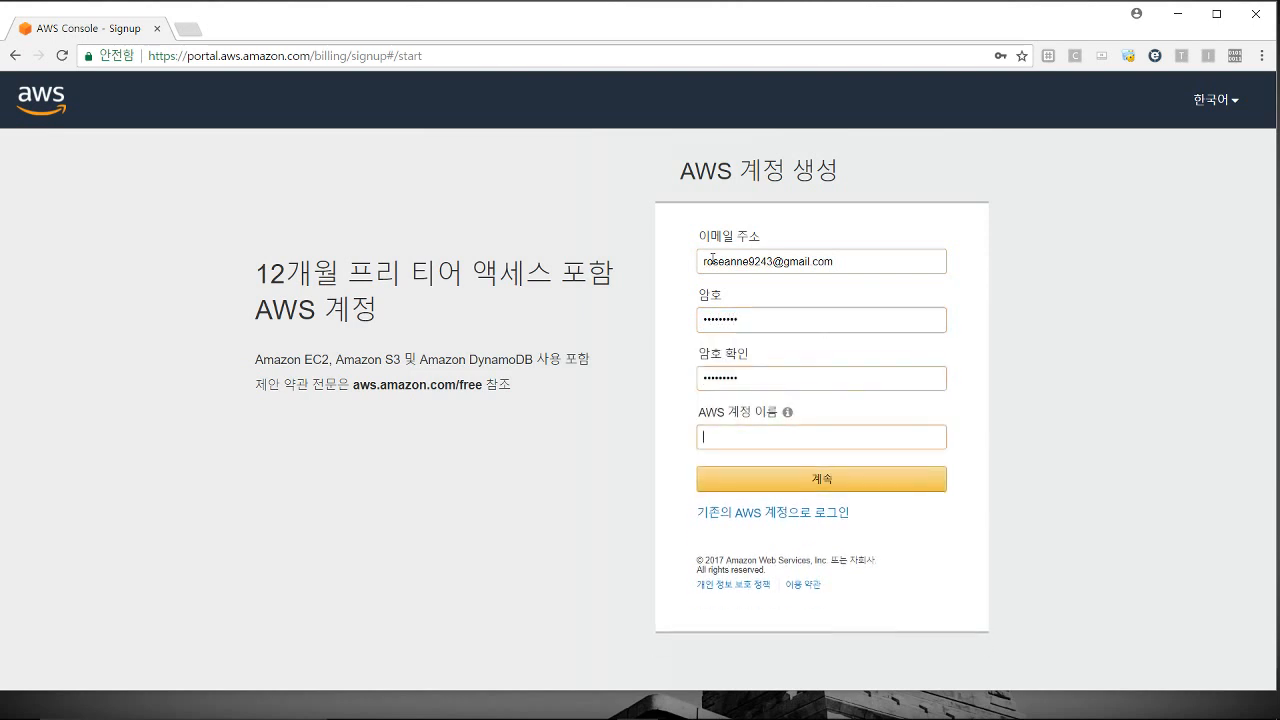
mouse_move(789, 418)
text(roseanne)
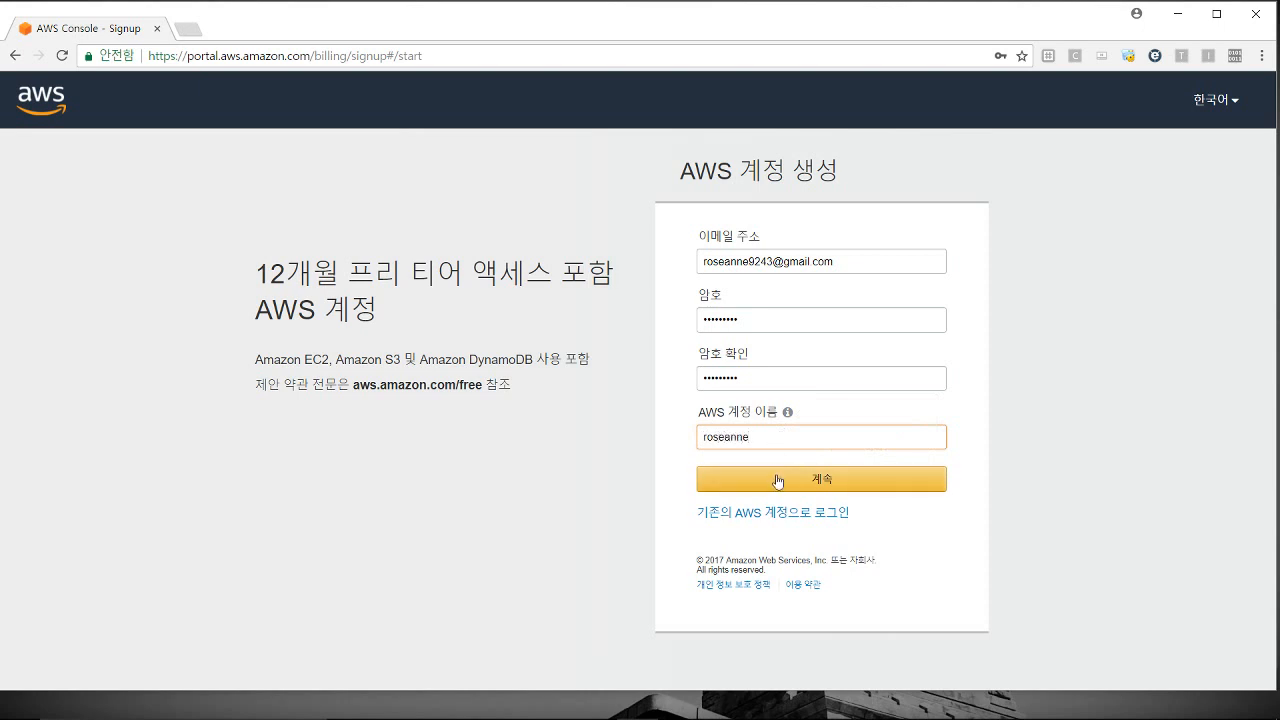
click(777, 480)
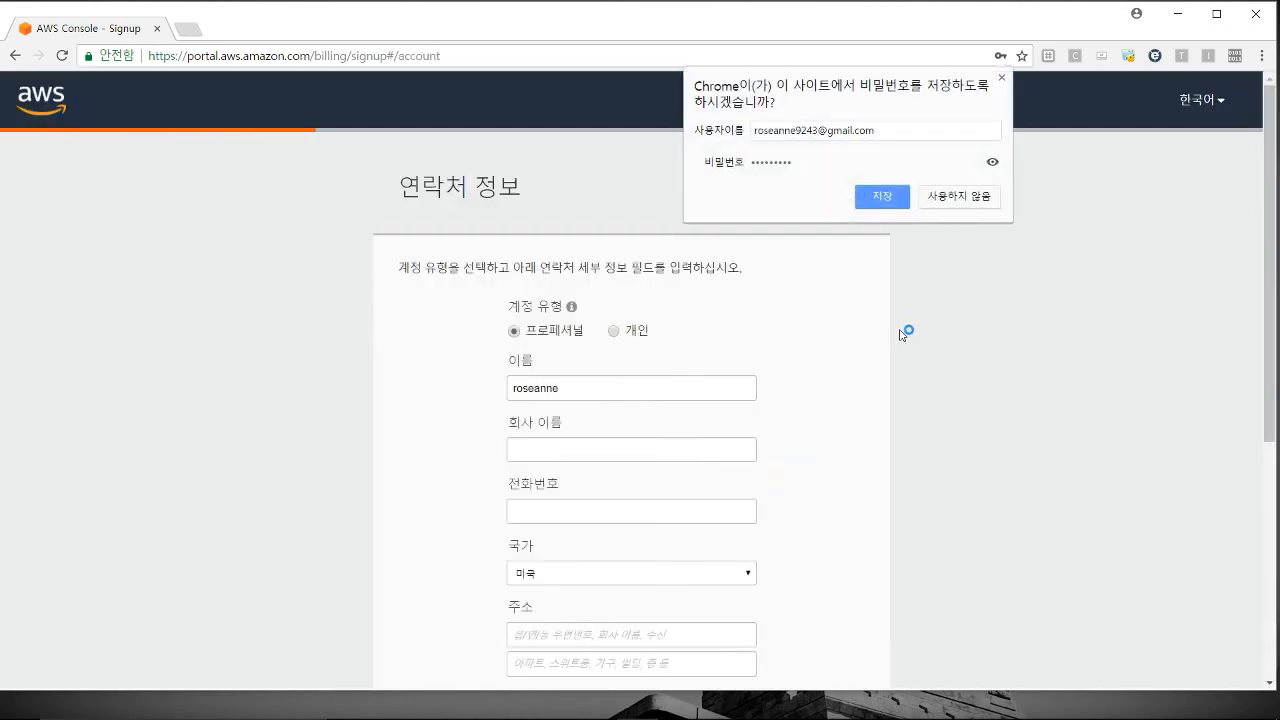
Step: Decline Chrome's password save, enter the phone number and select 대한민국 as country
click(926, 206)
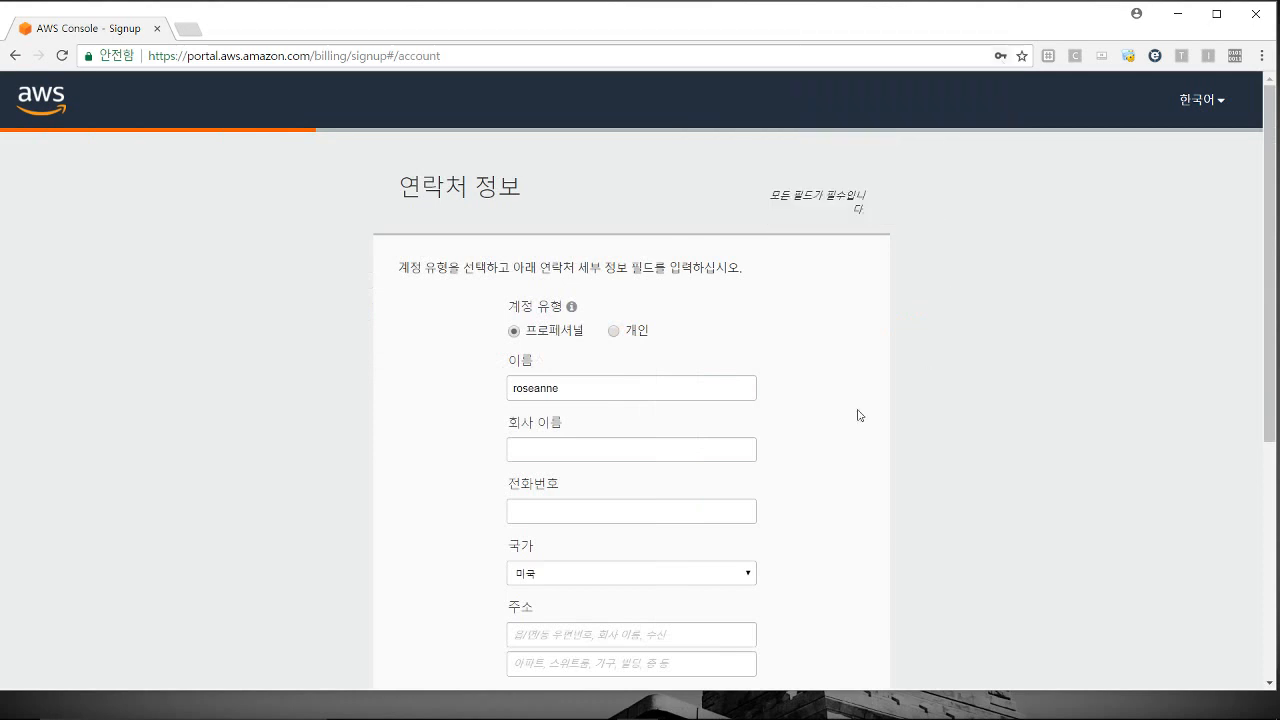
scroll(806, 437, down, 2)
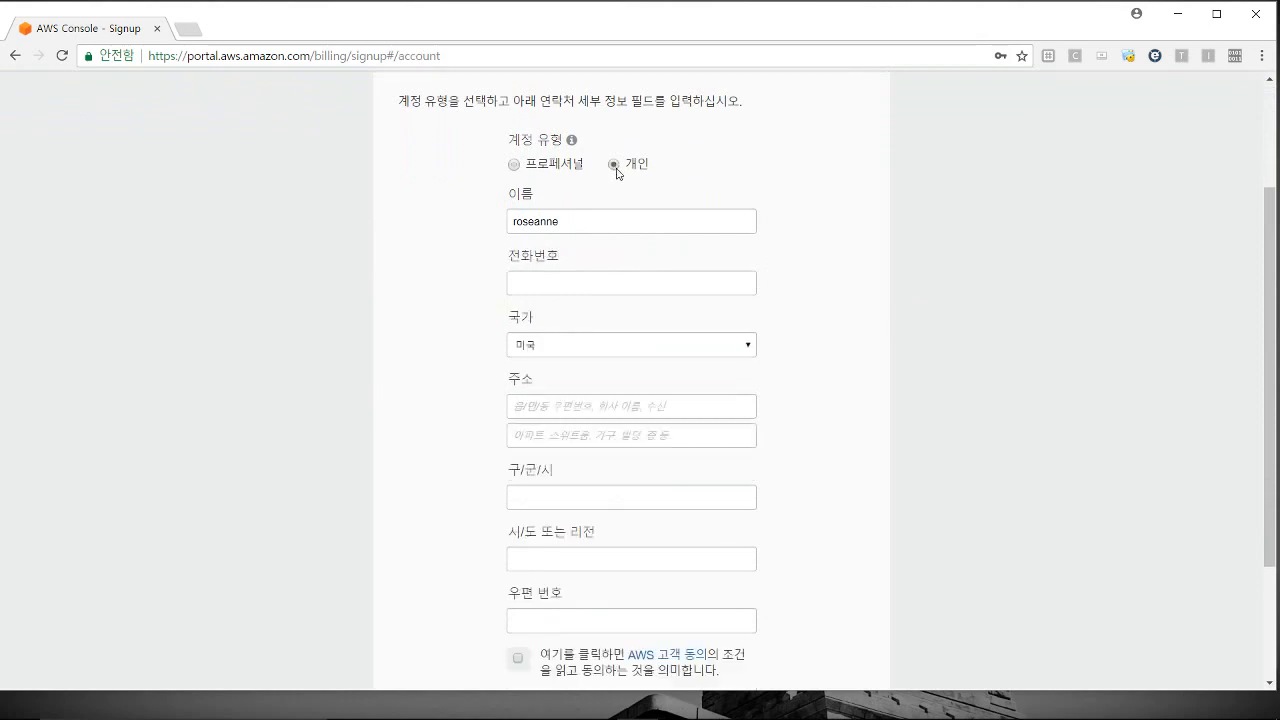
click(613, 282)
drag(1266, 252, 1268, 274)
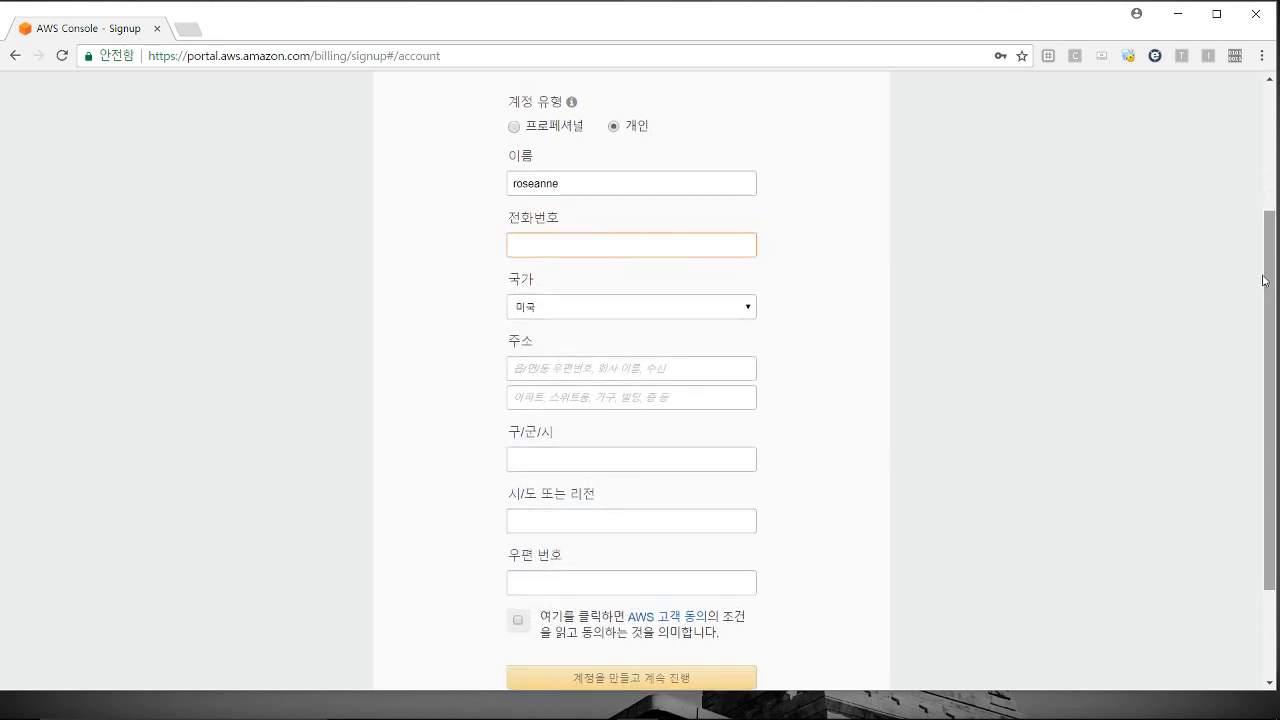
text(010)
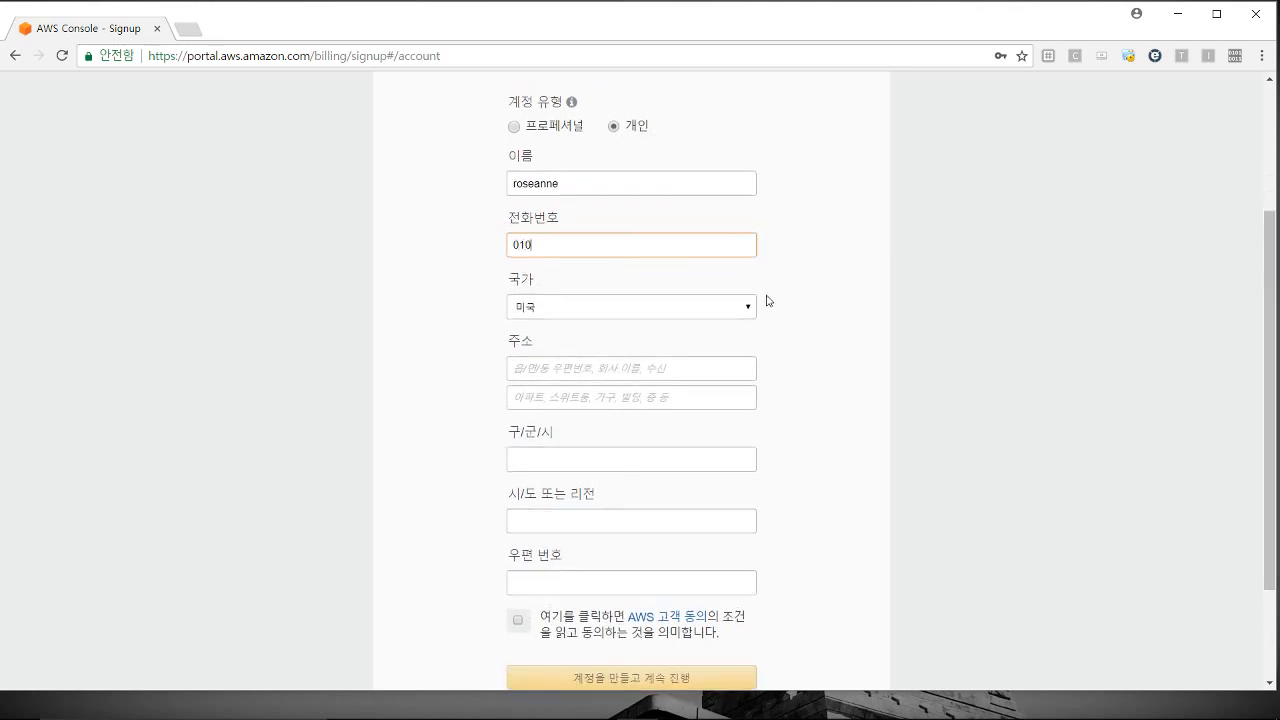
text(0000000000)
click(749, 306)
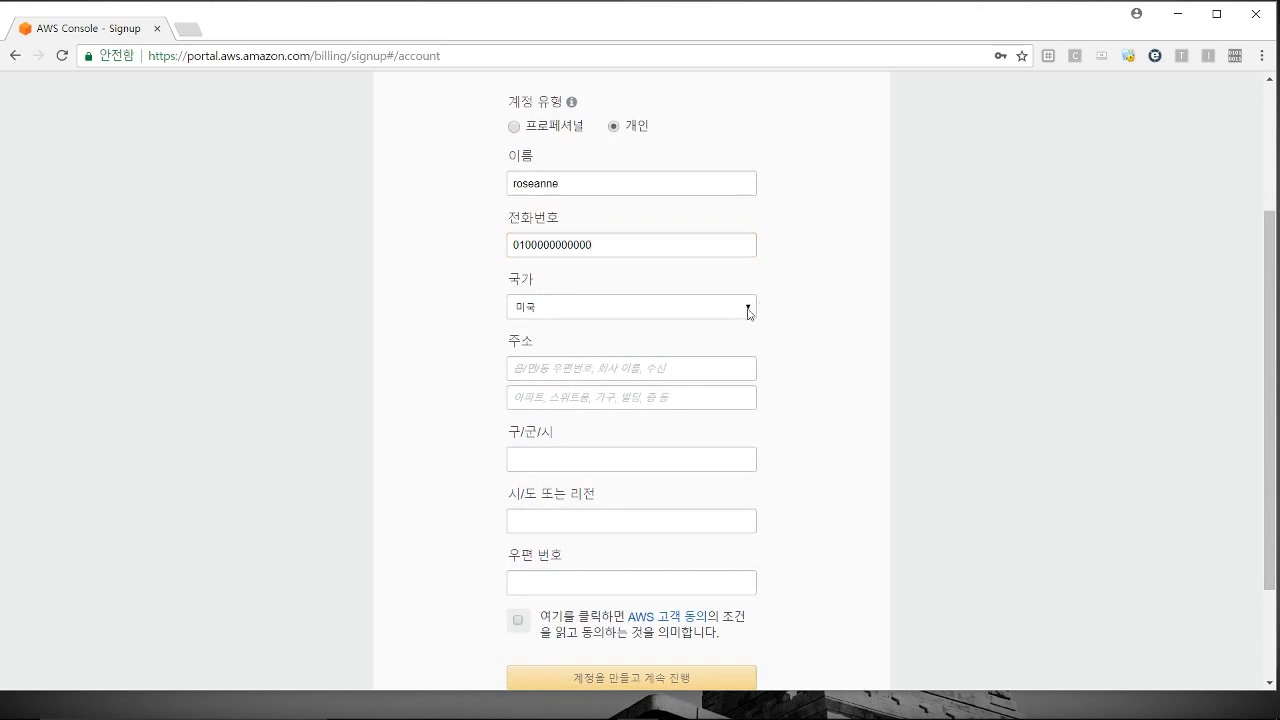
mouse_move(749, 400)
mouse_down()
mouse_move(751, 423)
mouse_move(748, 376)
mouse_up()
click(608, 395)
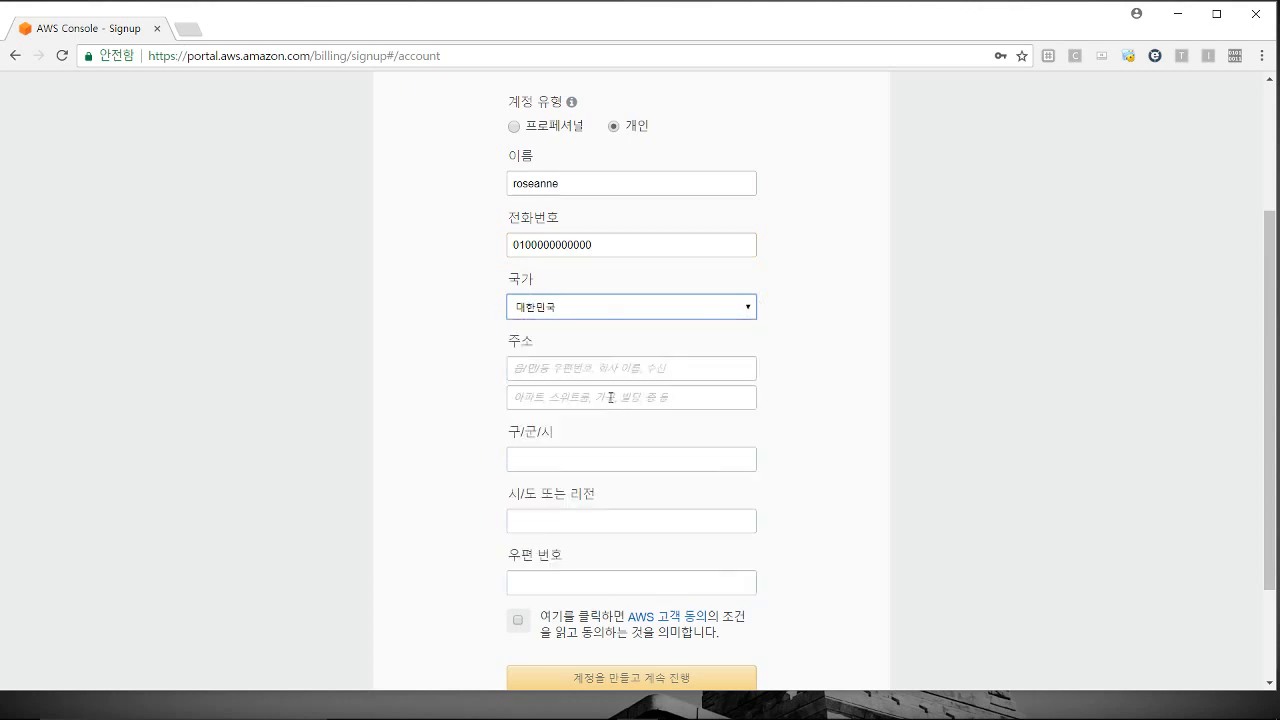
Step: Fill in the address lines and city, accept the customer agreement, and create the account
click(610, 370)
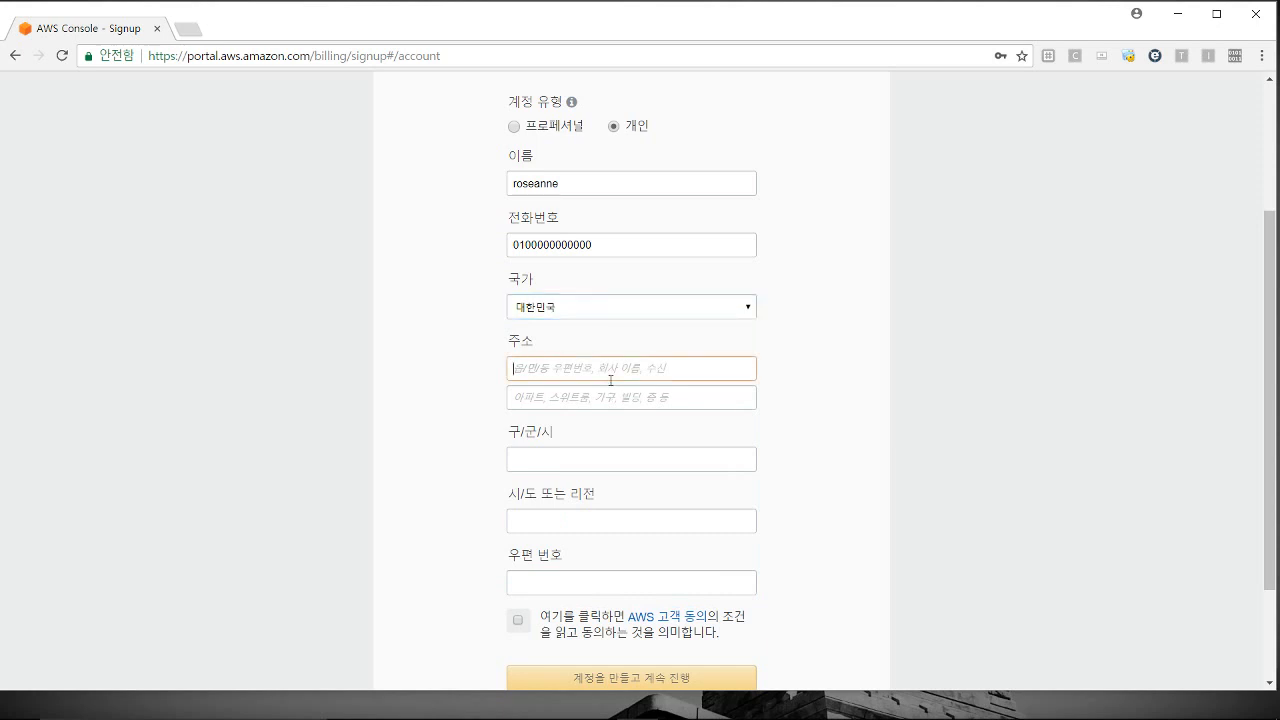
text(eiejj)
key(Tab)
text(efjkkk)
key(Tab)
text(lk.)
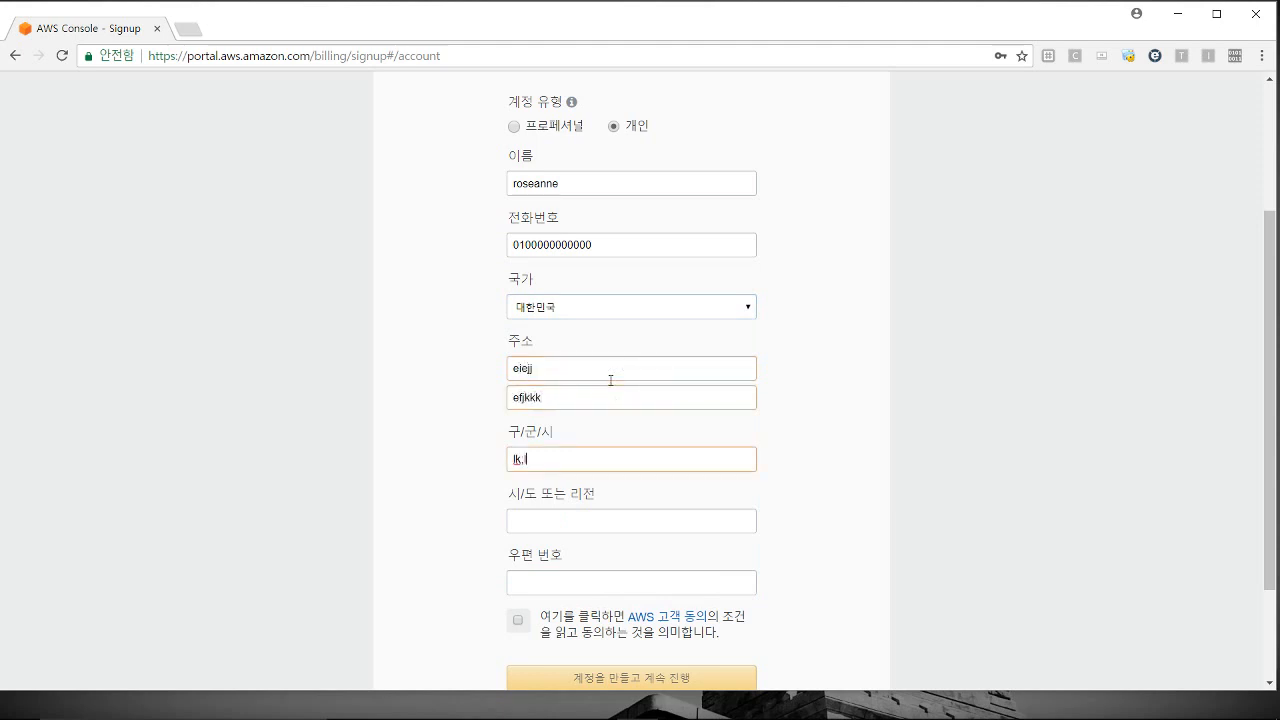
text(lkl;)
key(Tab)
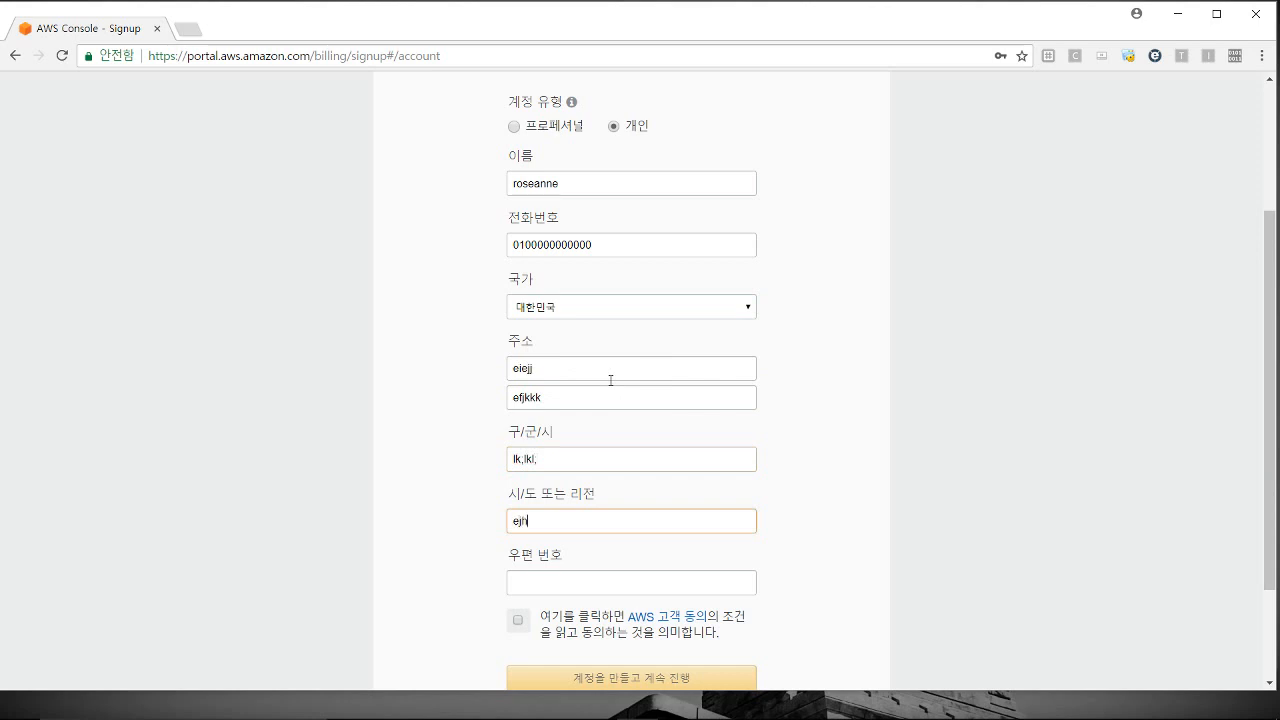
key(Tab)
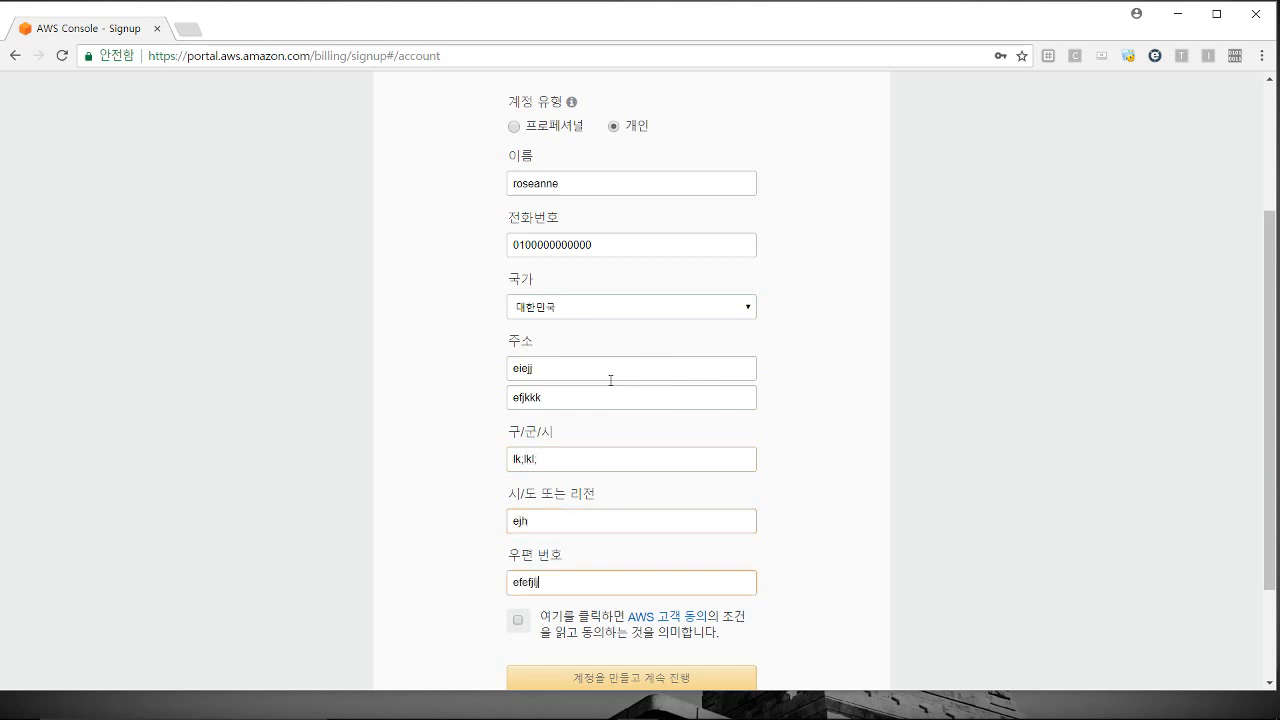
click(518, 621)
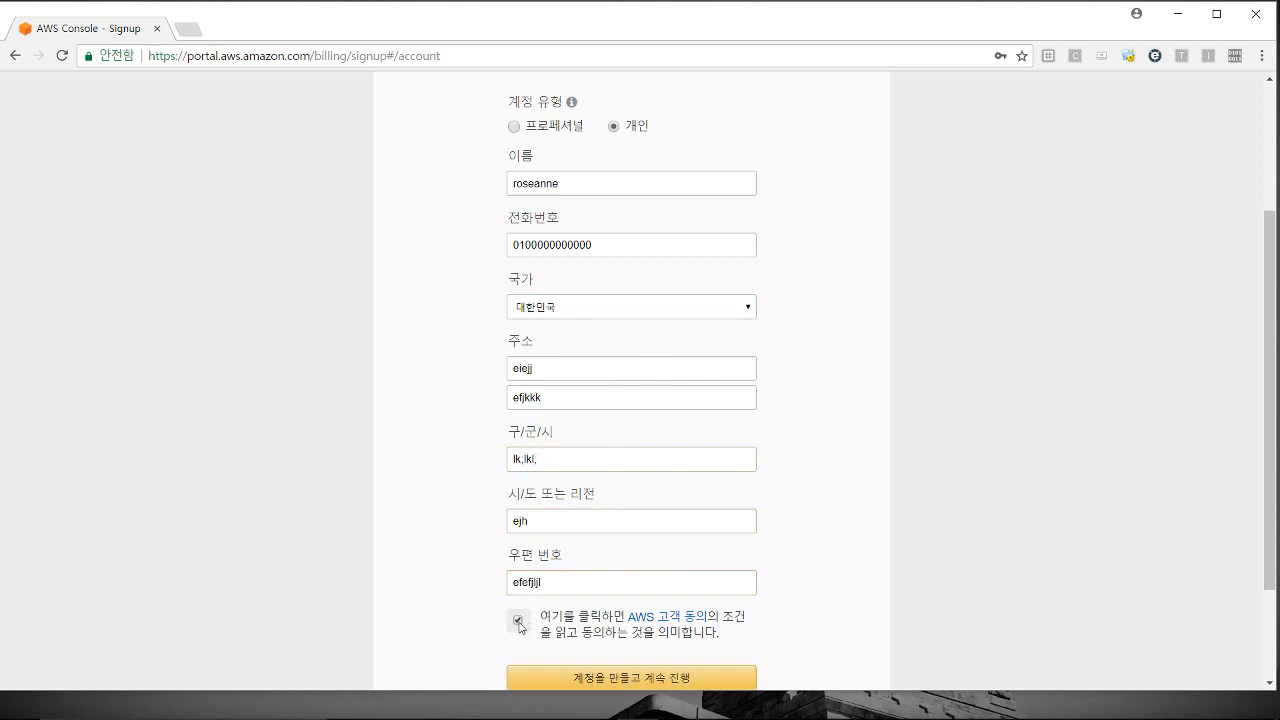
click(568, 684)
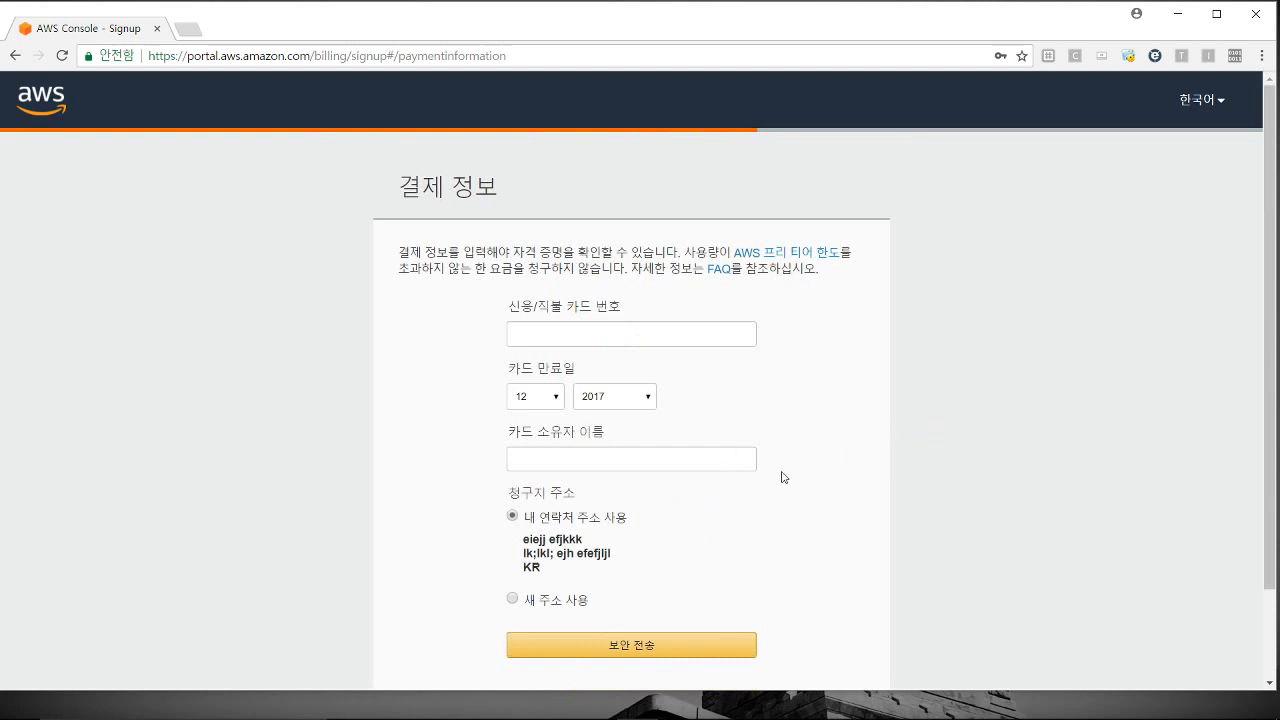
Step: Scroll through the 결제 정보 page to review the card and billing address fields
drag(1266, 255, 1267, 314)
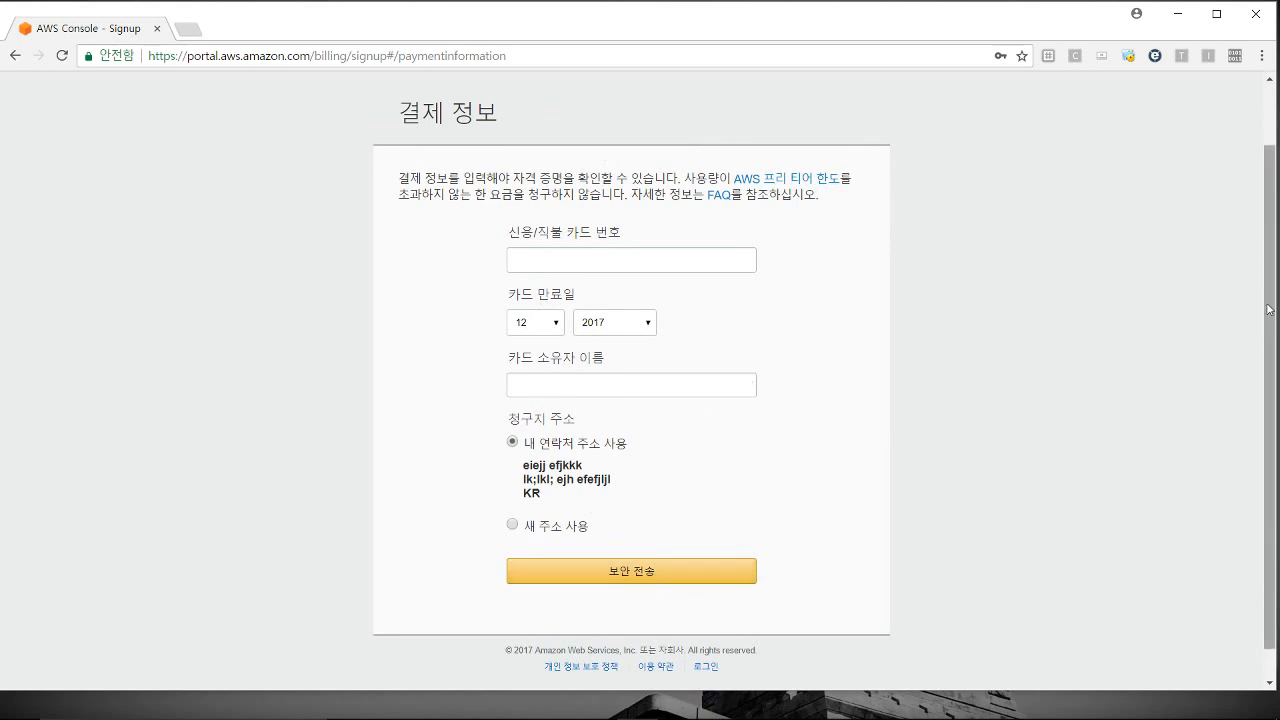
scroll(1251, 243, up, 2)
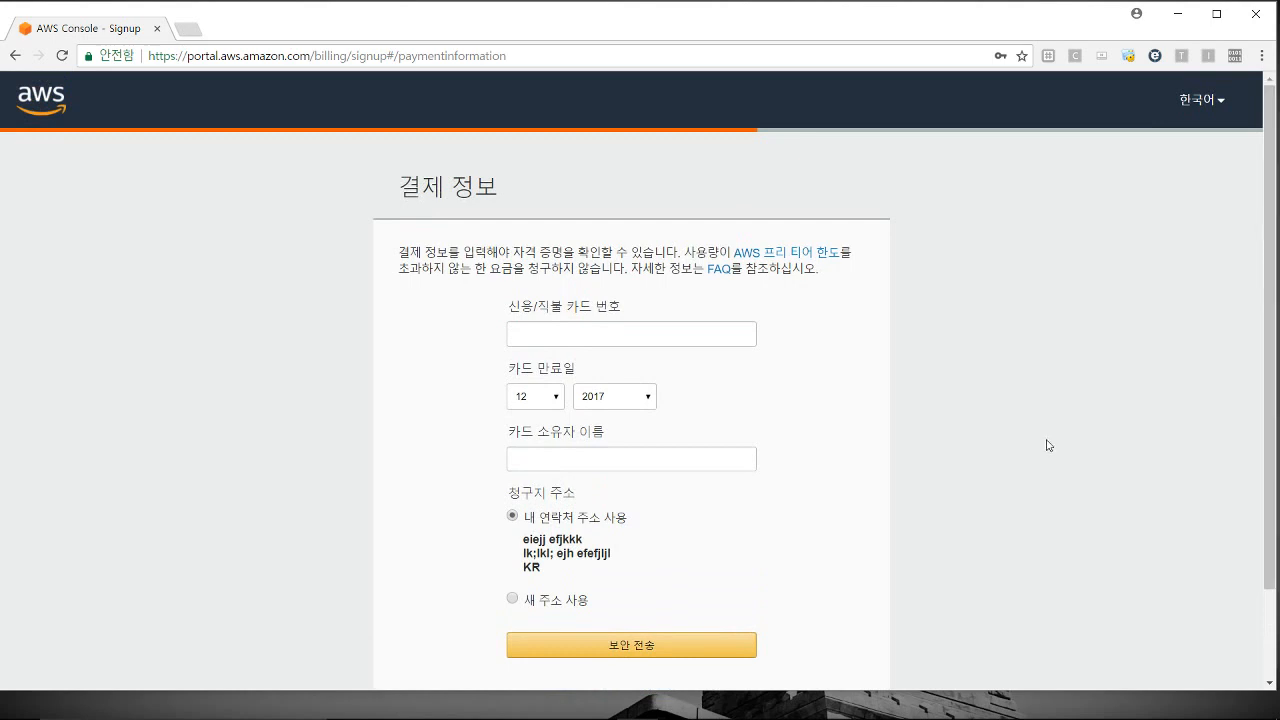
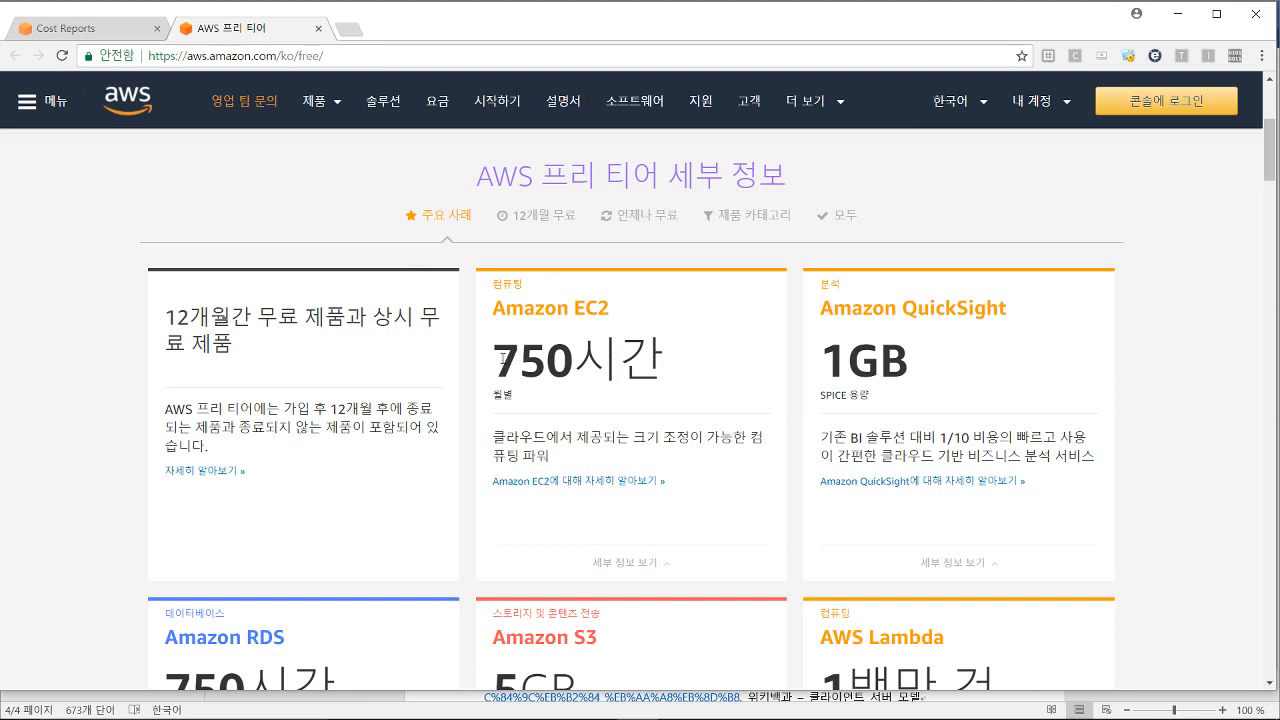
Step: Point out the EC2 free tier's 750-hour allowance, then leave the chapter slides
drag(503, 358, 673, 380)
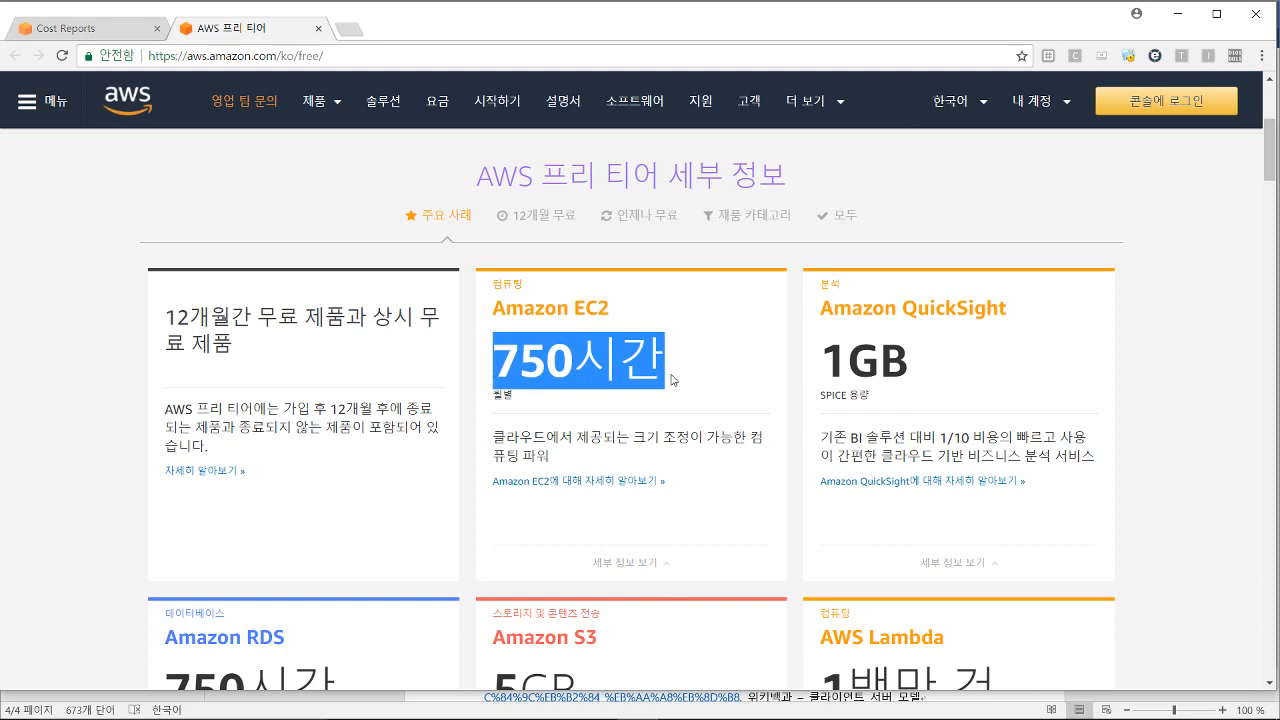
click(673, 380)
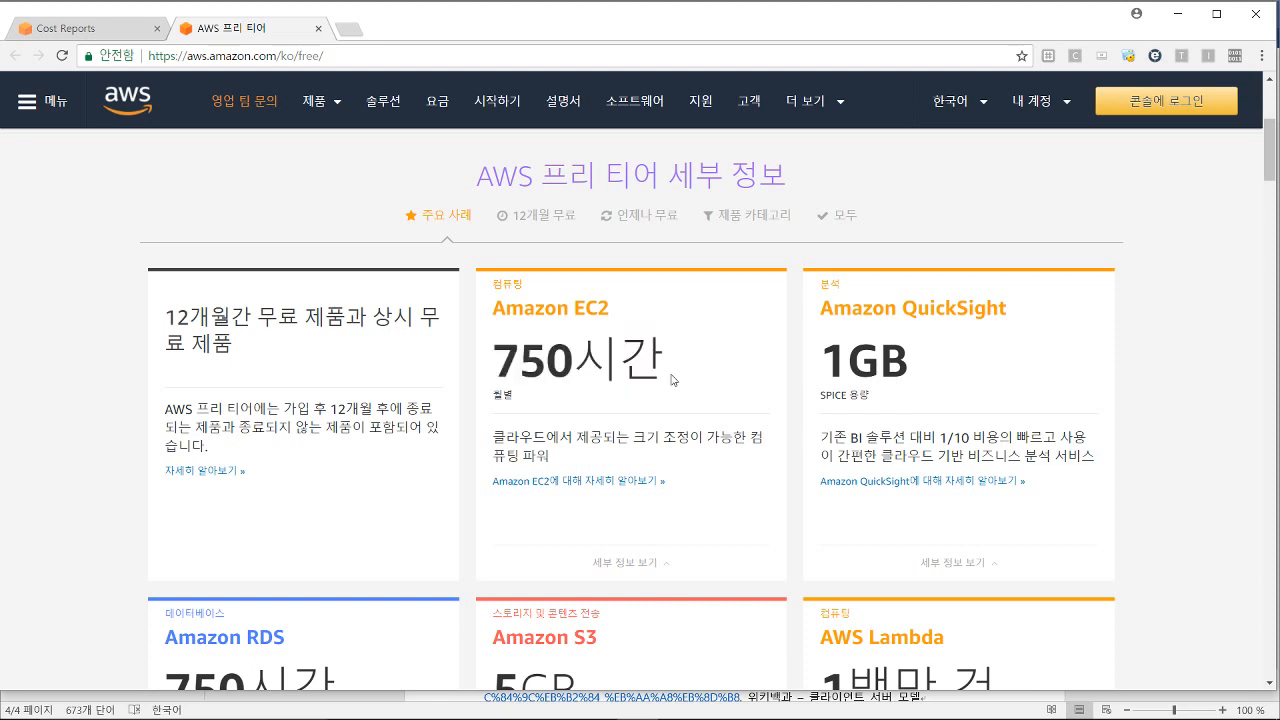
drag(673, 380, 500, 371)
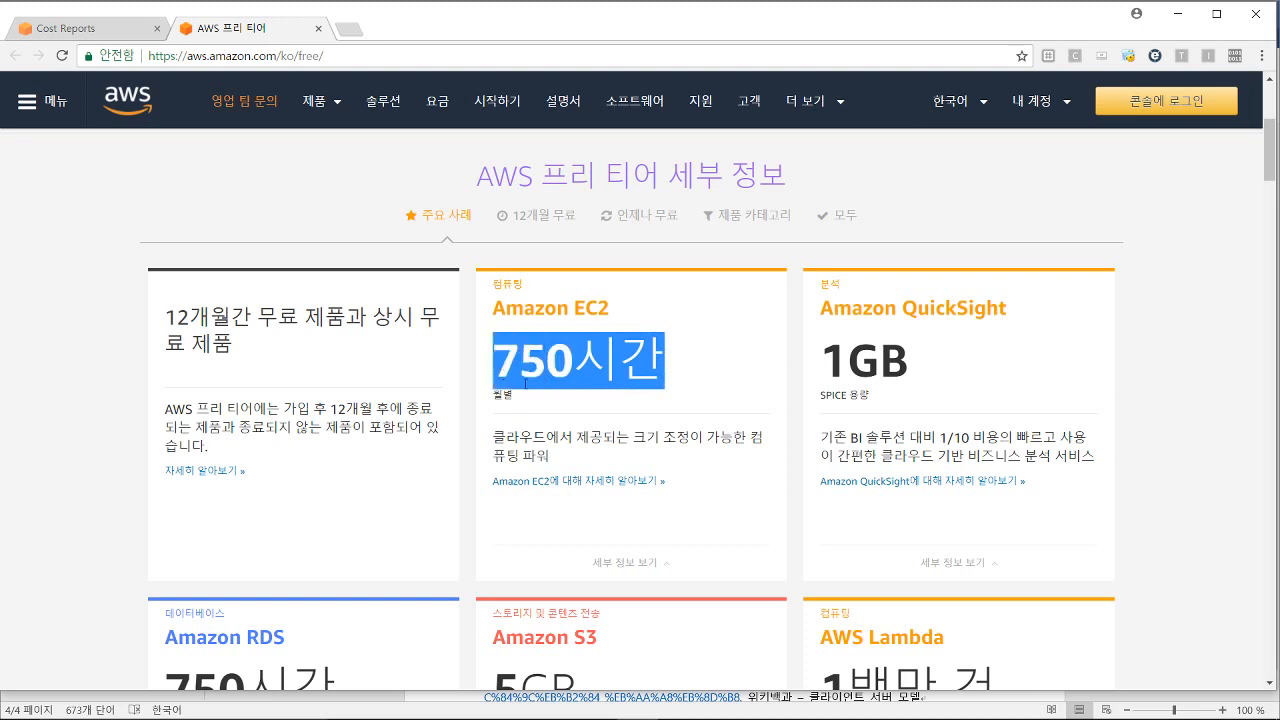
click(603, 409)
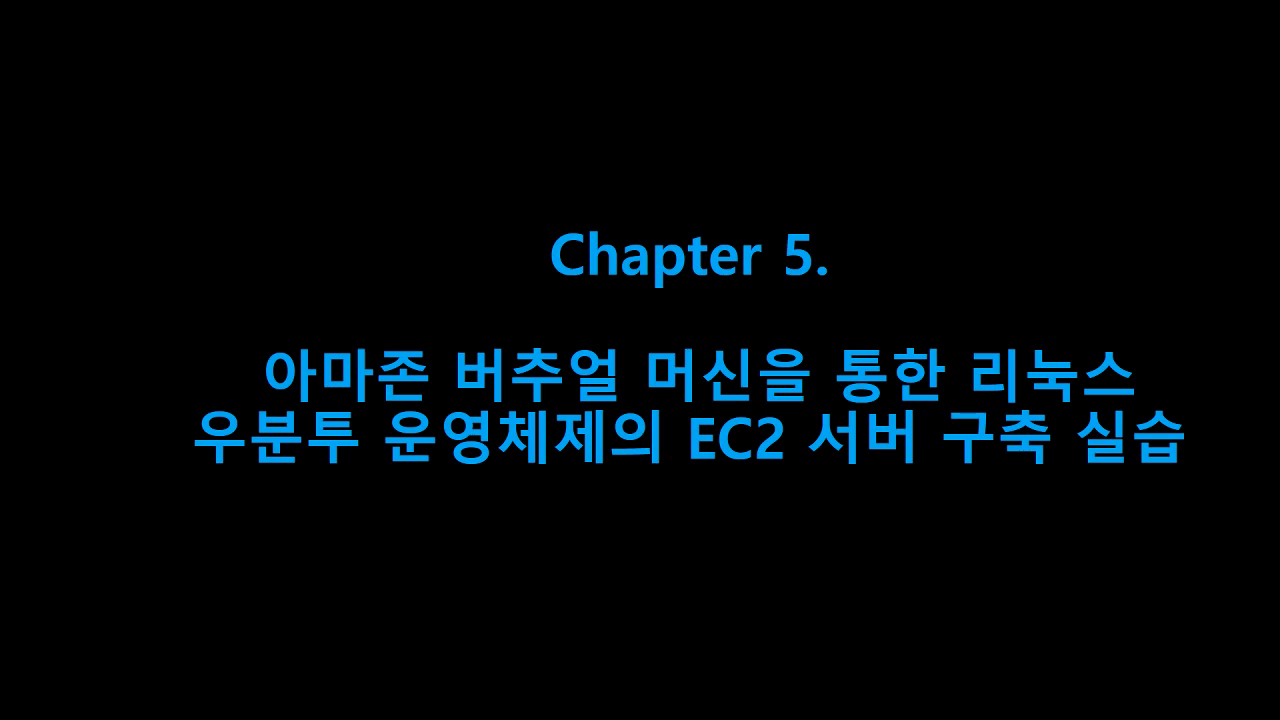
key(Escape)
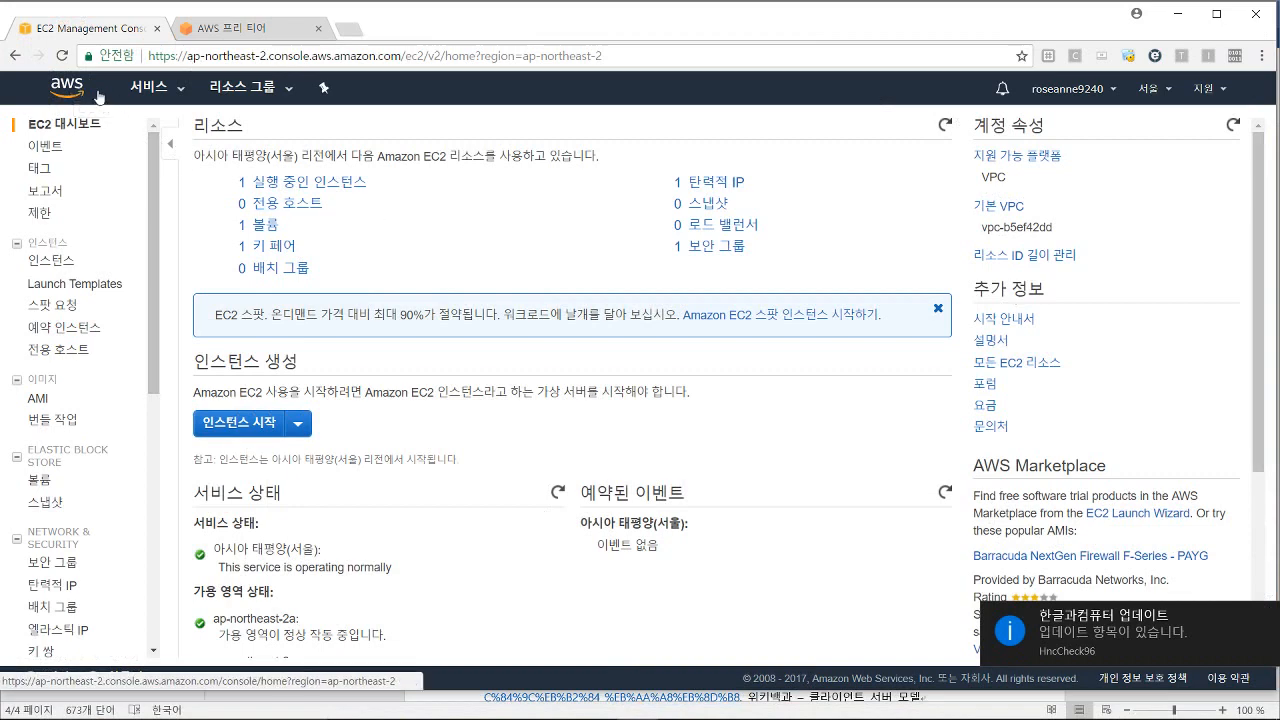
Step: Go from Services to the EC2 dashboard and launch a new instance without a template
click(166, 93)
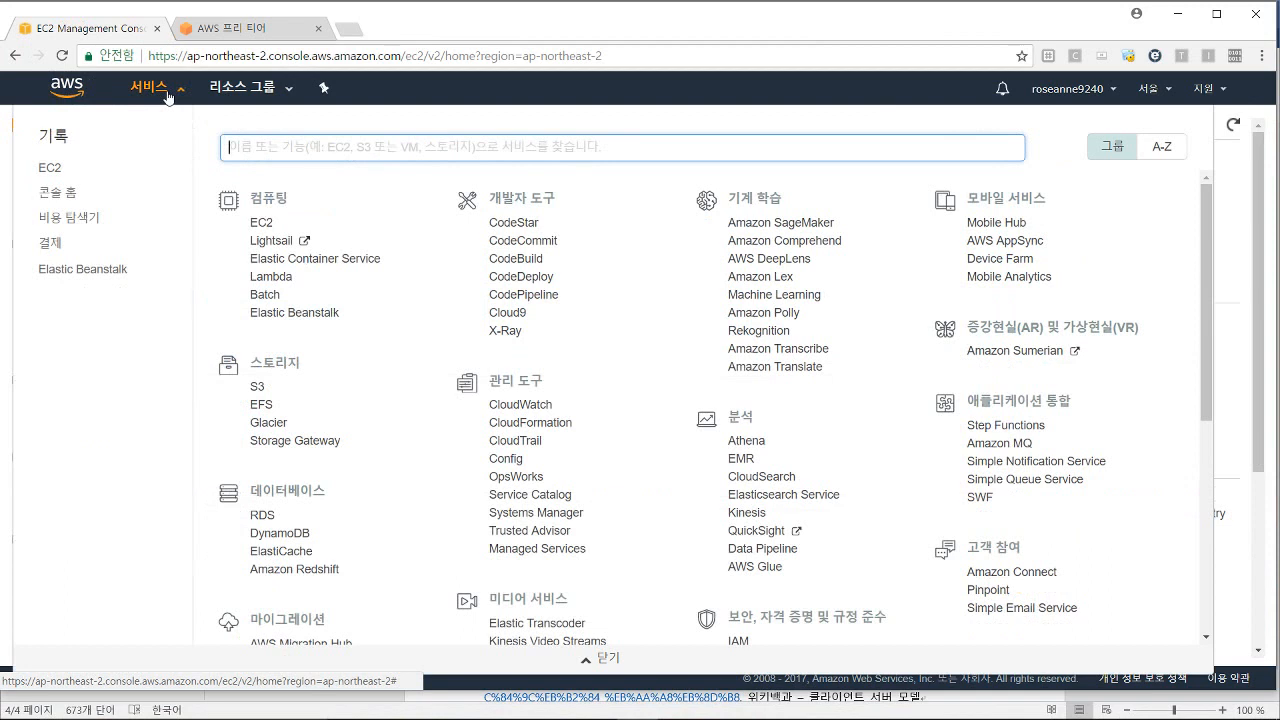
click(274, 226)
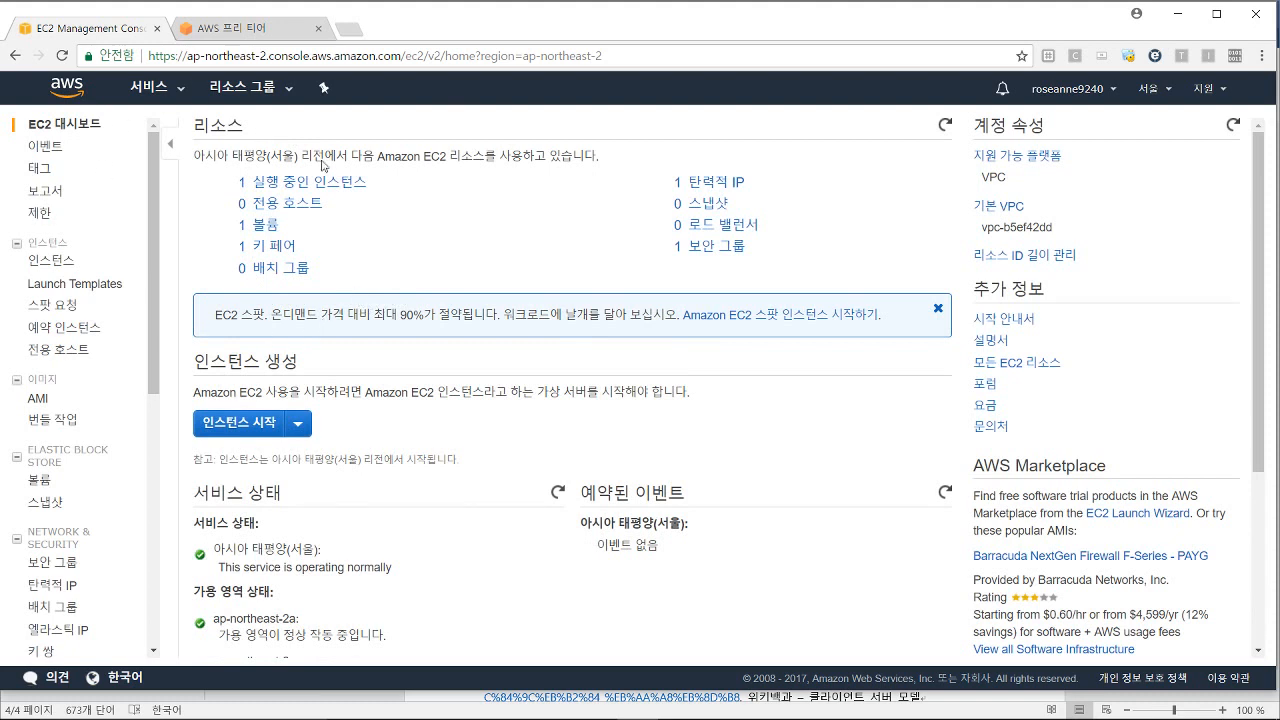
click(263, 430)
click(297, 424)
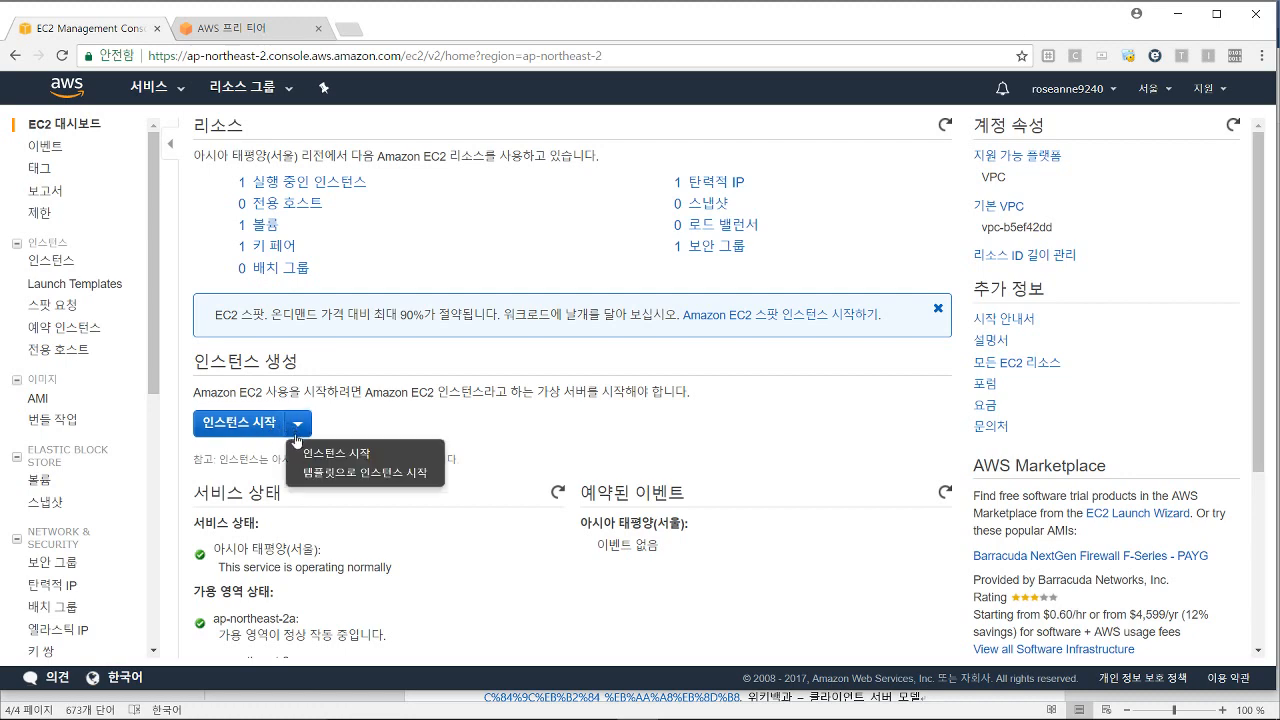
click(316, 462)
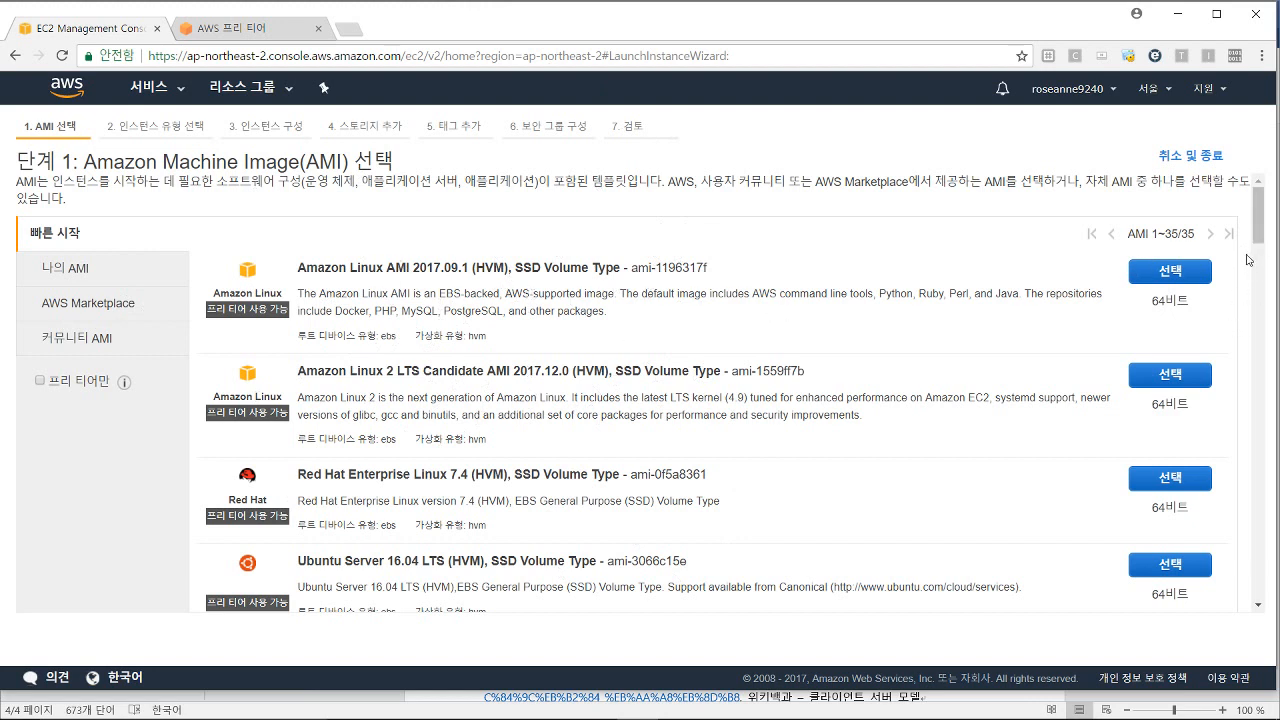
Step: Pick the free-tier eligible Ubuntu Server 16.04 LTS (HVM), SSD Volume Type image
mouse_move(1258, 236)
mouse_down()
mouse_move(1258, 324)
mouse_move(1259, 254)
mouse_up()
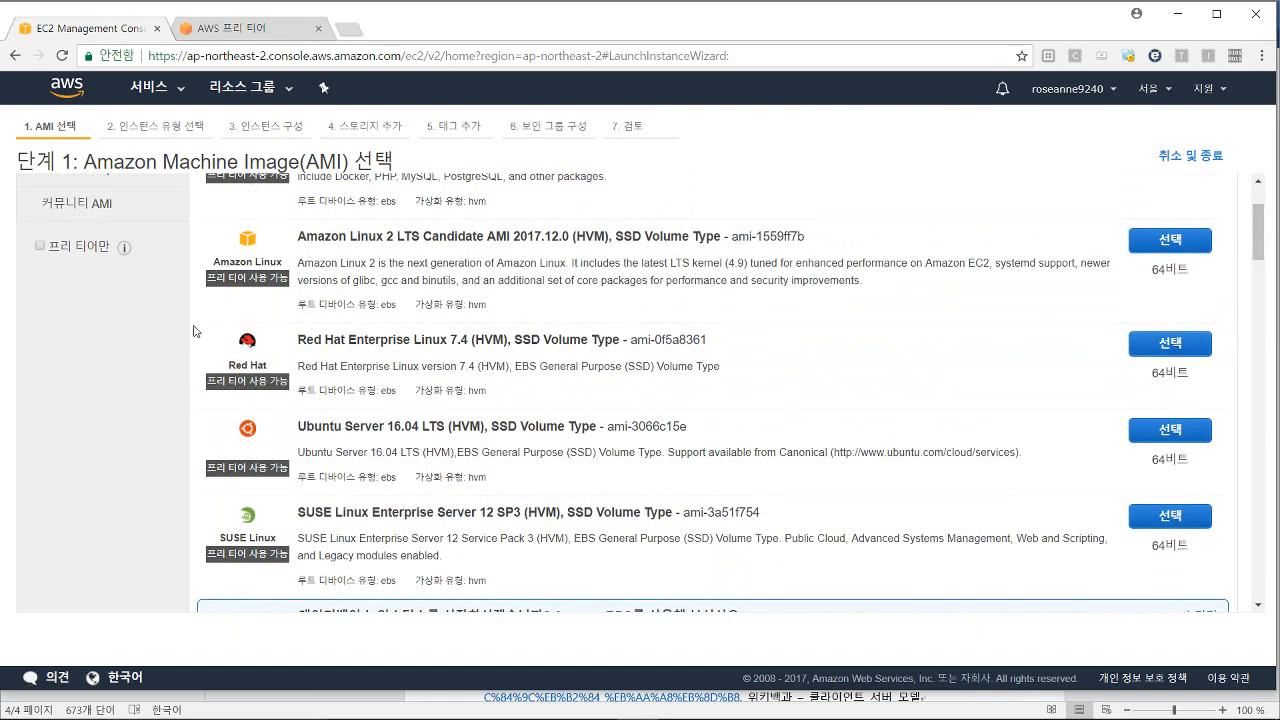
drag(208, 280, 289, 281)
click(258, 313)
scroll(1219, 386, down, 1)
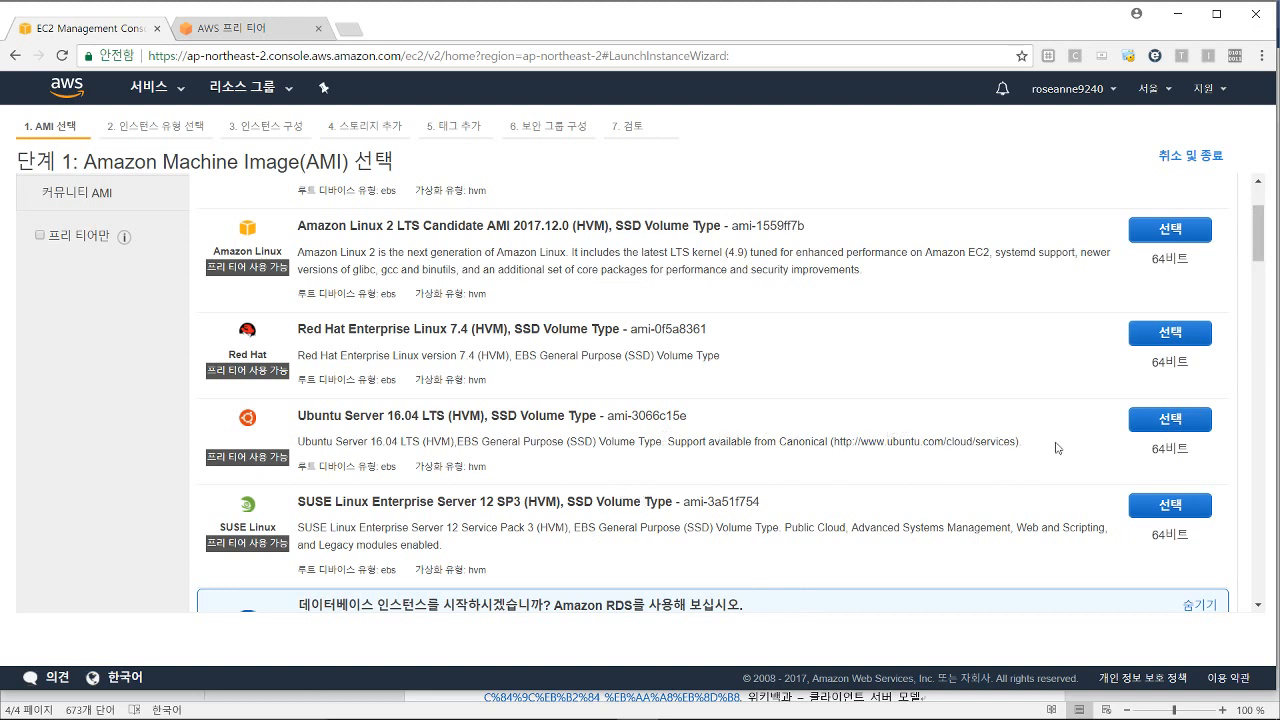
click(1146, 427)
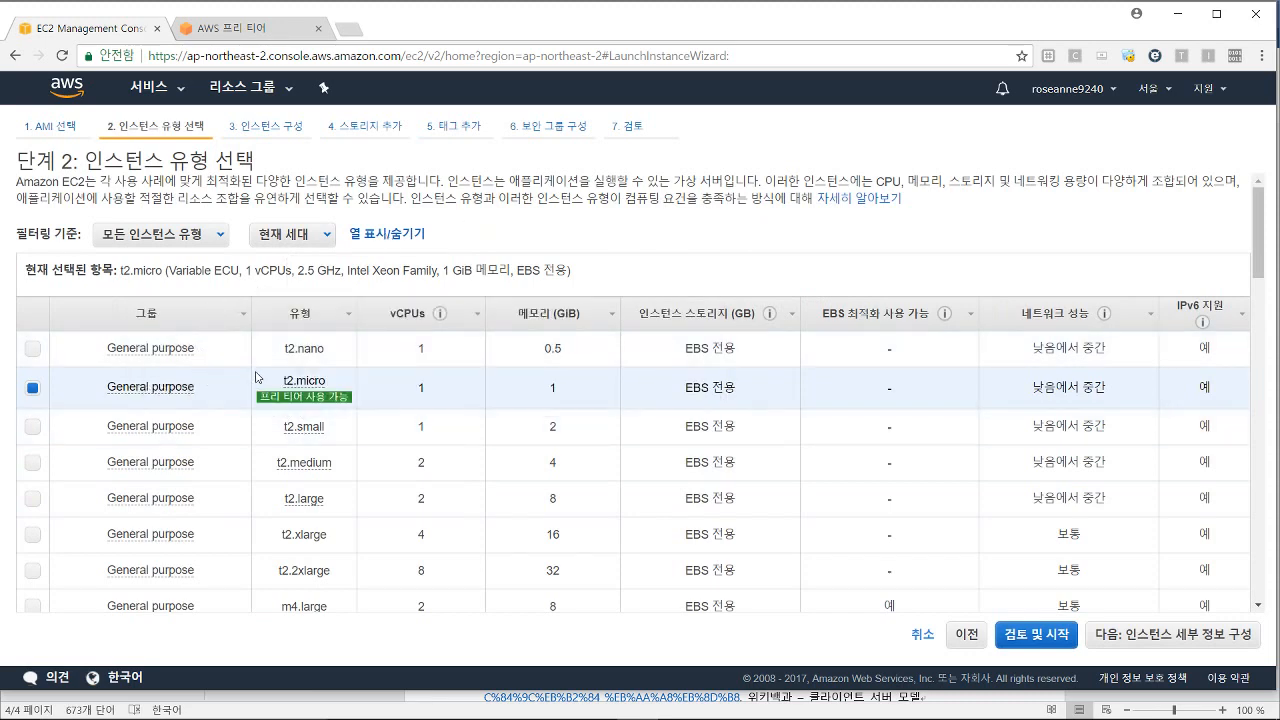
Step: Keep the free-tier t2.micro instance type and continue to instance details
mouse_move(286, 403)
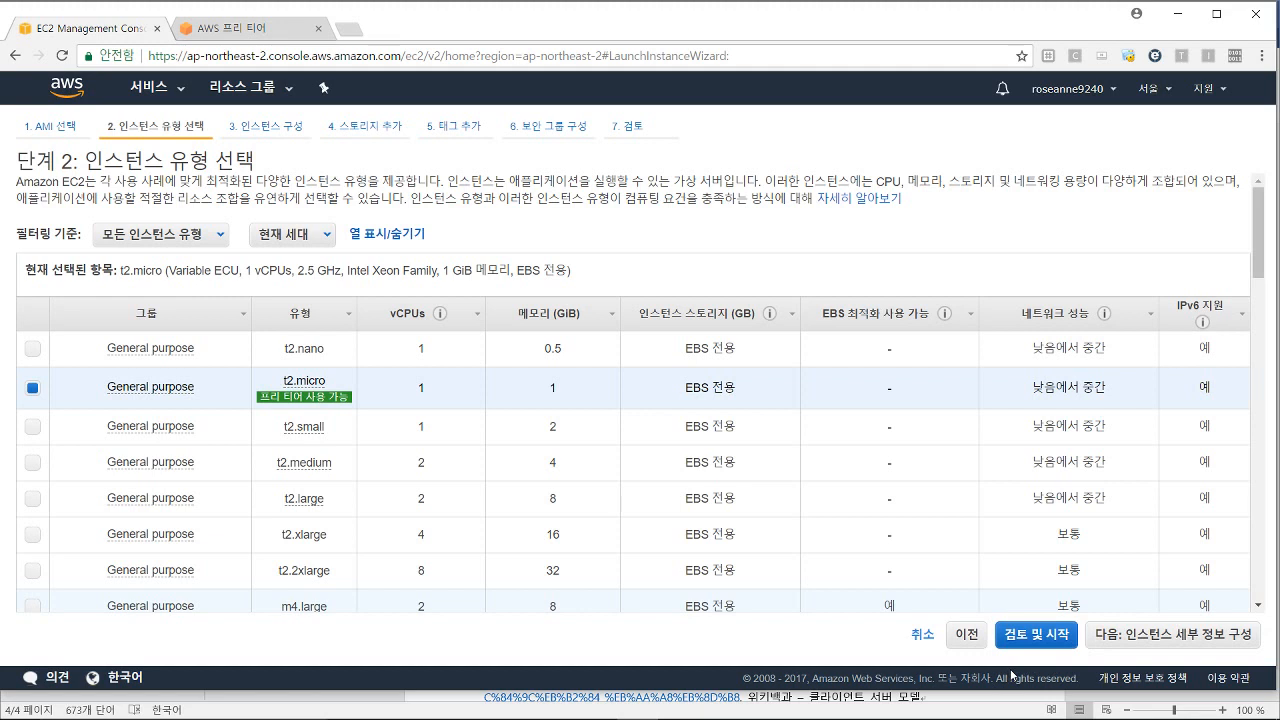
click(1151, 647)
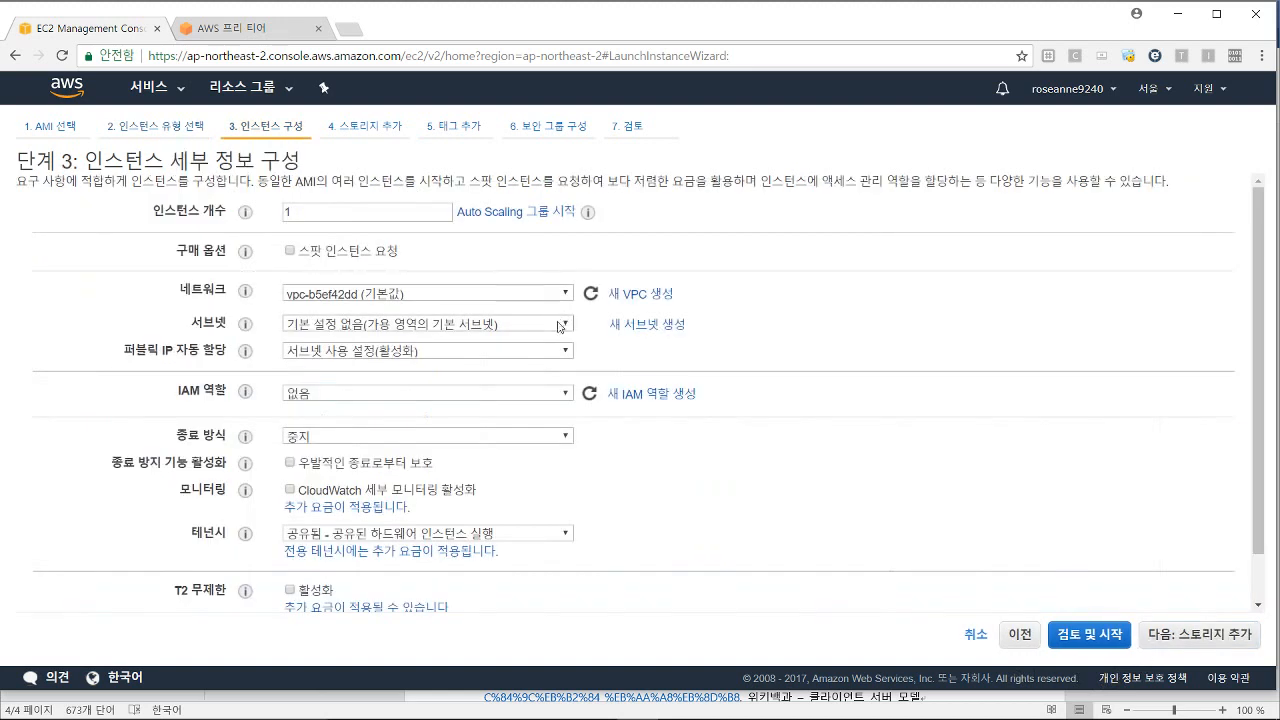
Step: Leave the instance count at 1 in the default VPC and review the remaining details
double_click(311, 212)
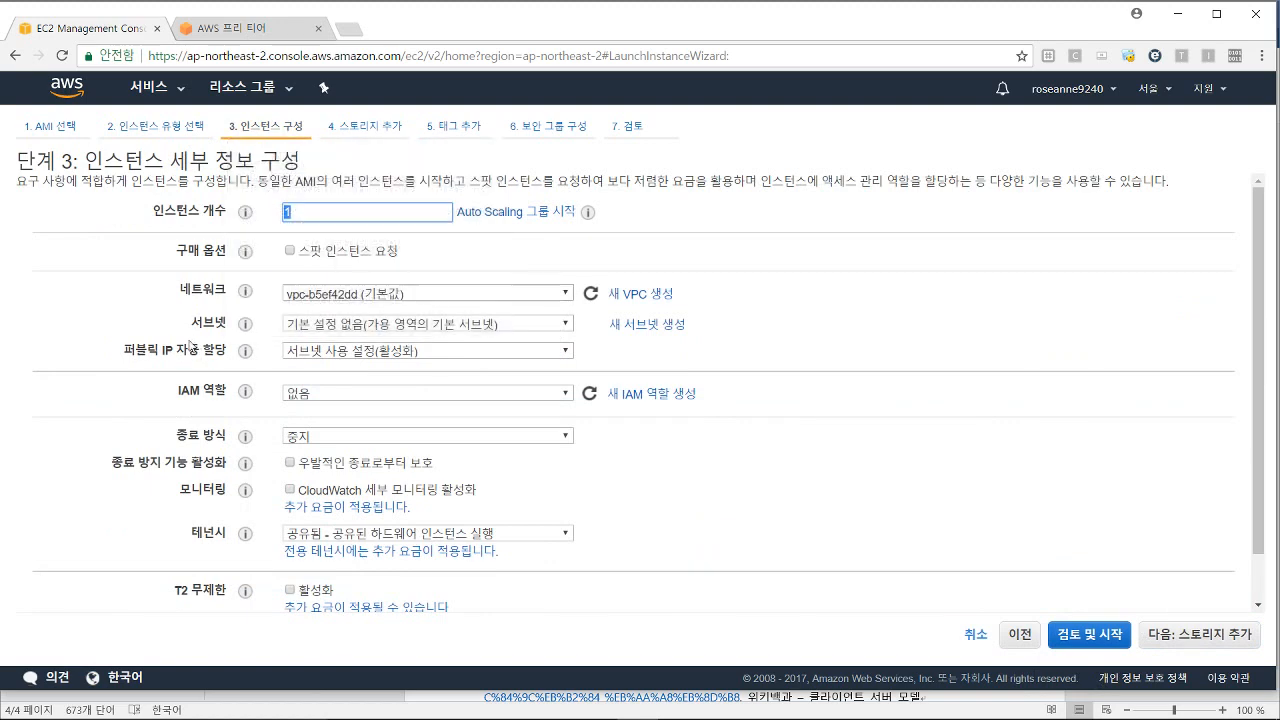
mouse_move(245, 297)
click(697, 491)
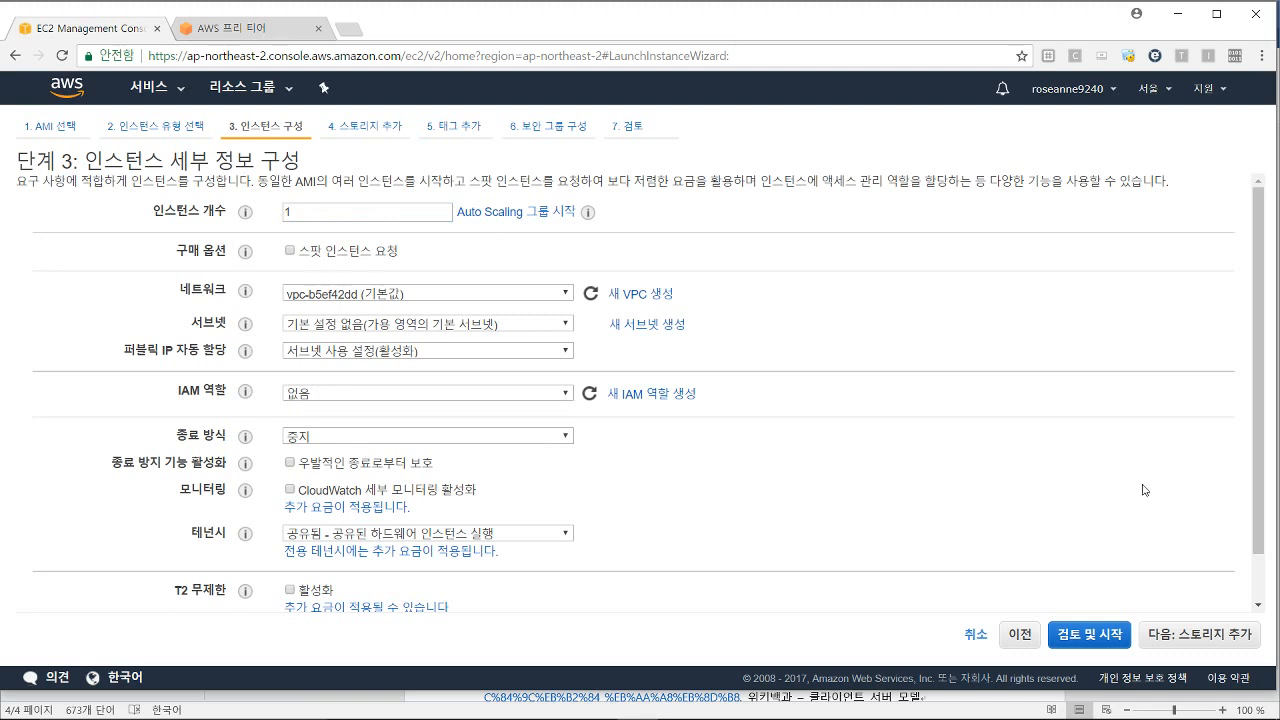
mouse_move(1255, 455)
mouse_down()
mouse_move(1258, 537)
mouse_move(1250, 441)
mouse_up()
Step: Keep the 8 GiB GP2 root volume within the 30GB free-tier limit and proceed to tags
click(1199, 634)
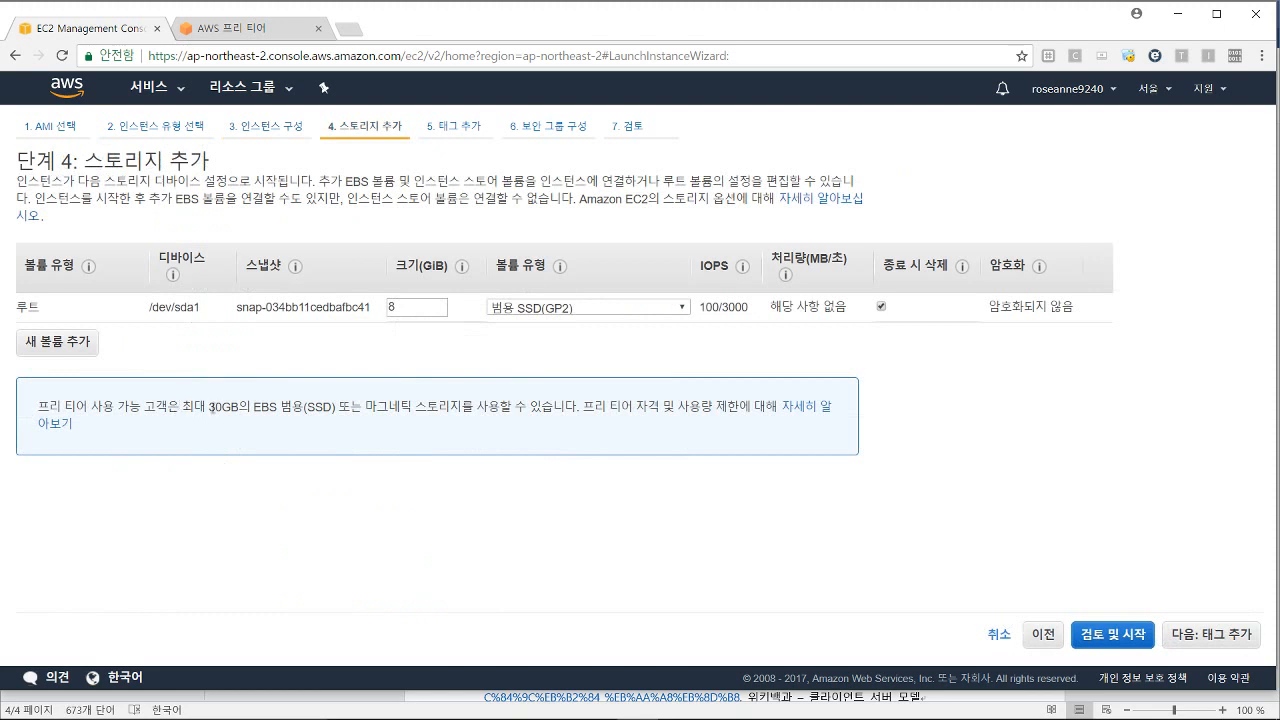
drag(179, 406, 561, 411)
click(240, 414)
click(517, 455)
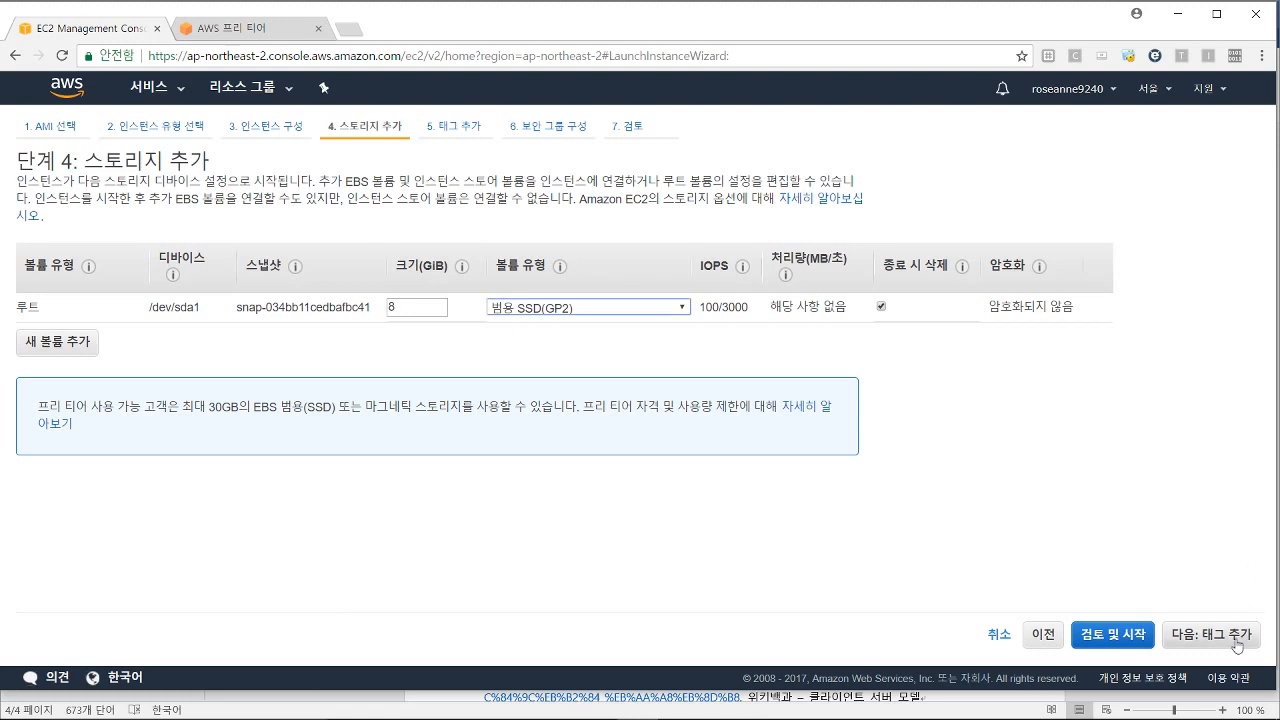
click(1236, 638)
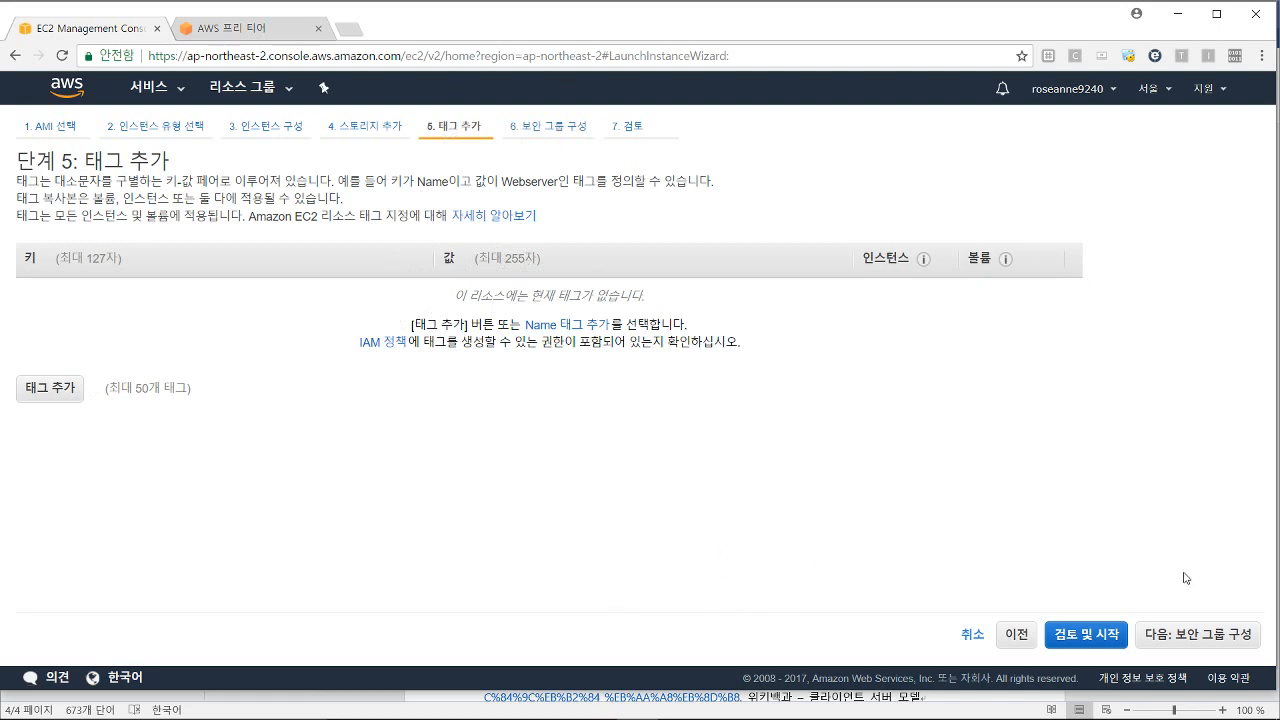
Step: Skip tags and keep the SSH port 22 and HTTP port 80 rules open to anywhere (0.0.0.0/0)
click(1188, 635)
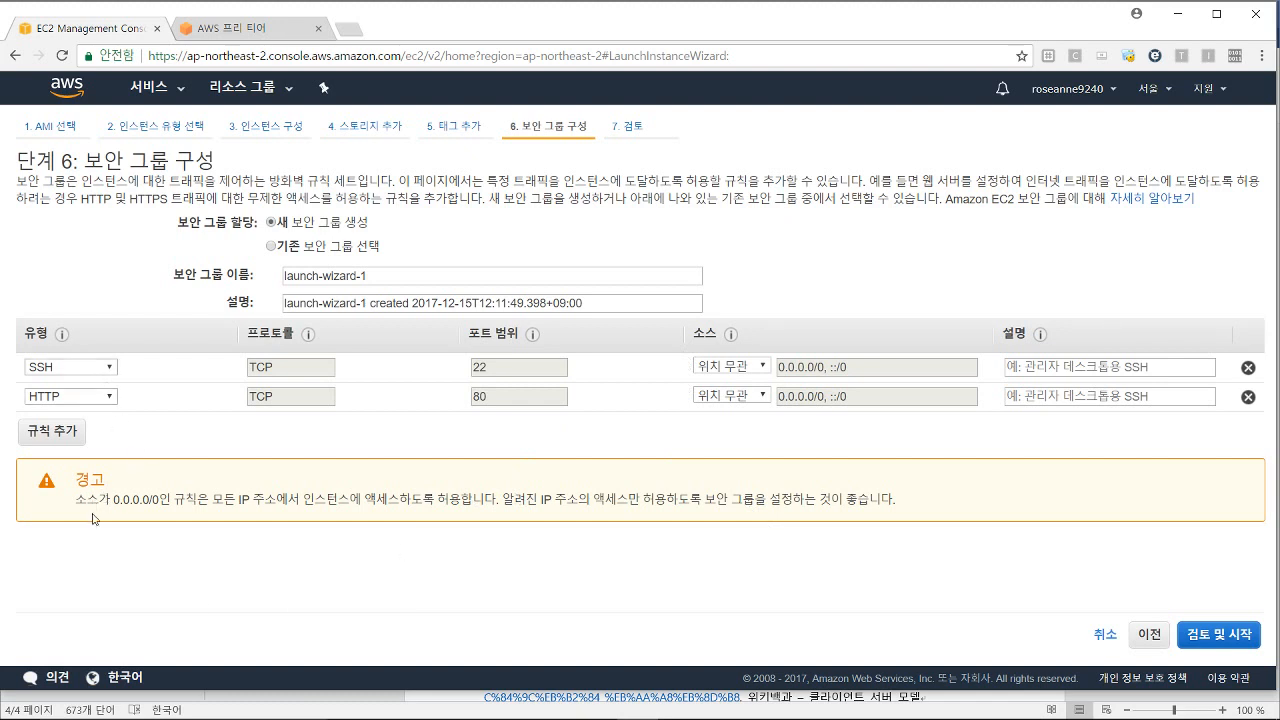
mouse_move(66, 343)
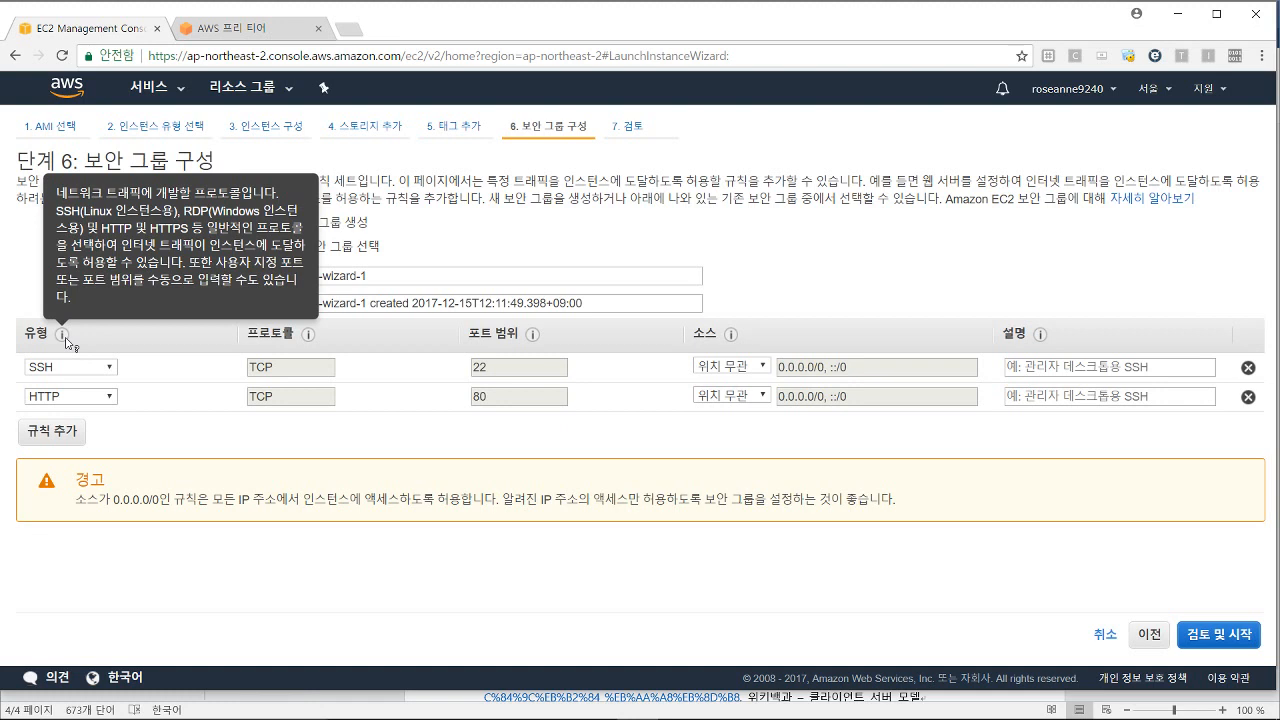
click(762, 366)
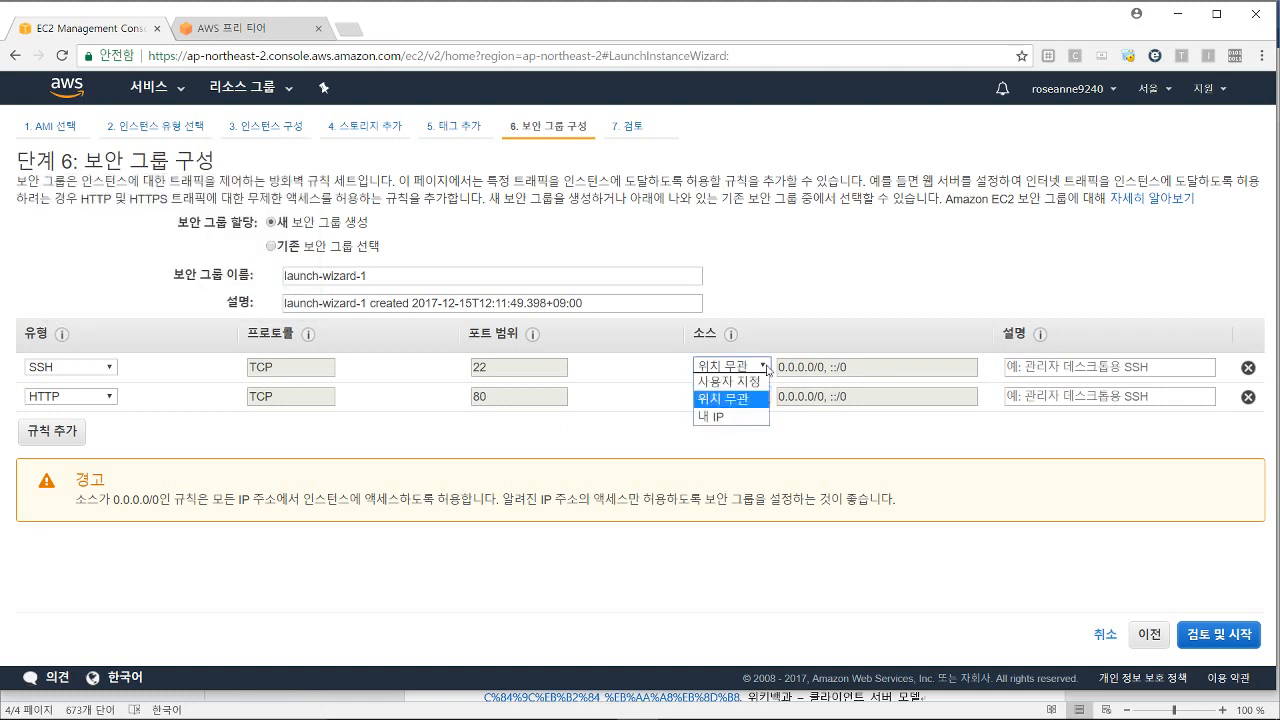
click(758, 400)
click(762, 396)
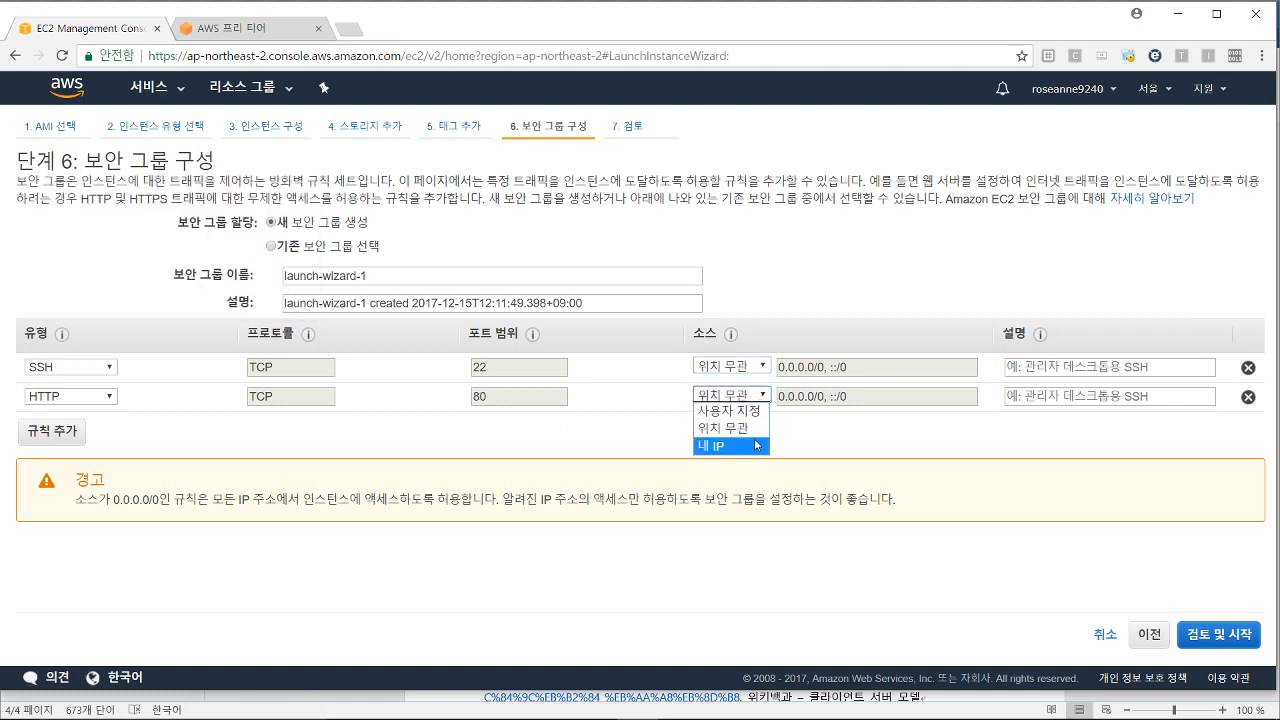
click(760, 430)
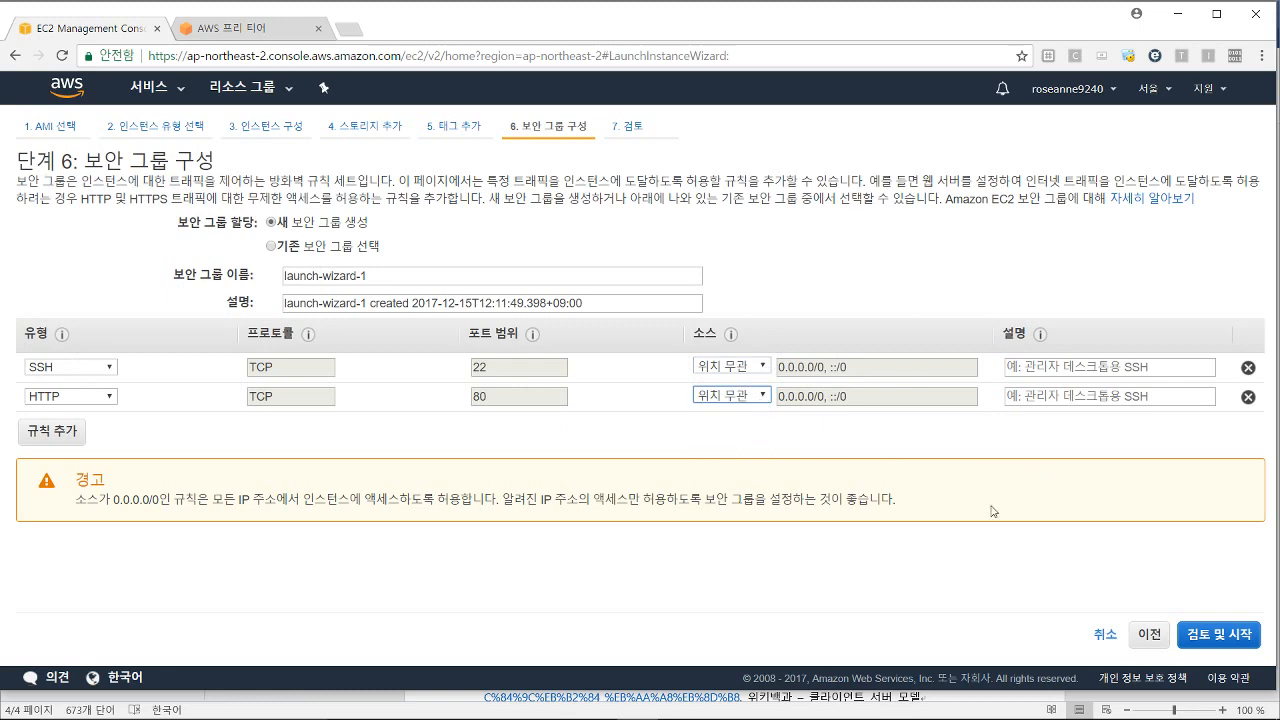
Step: Open the launch review for the Ubuntu 16.04 t2.micro instance and scroll through it
click(1236, 640)
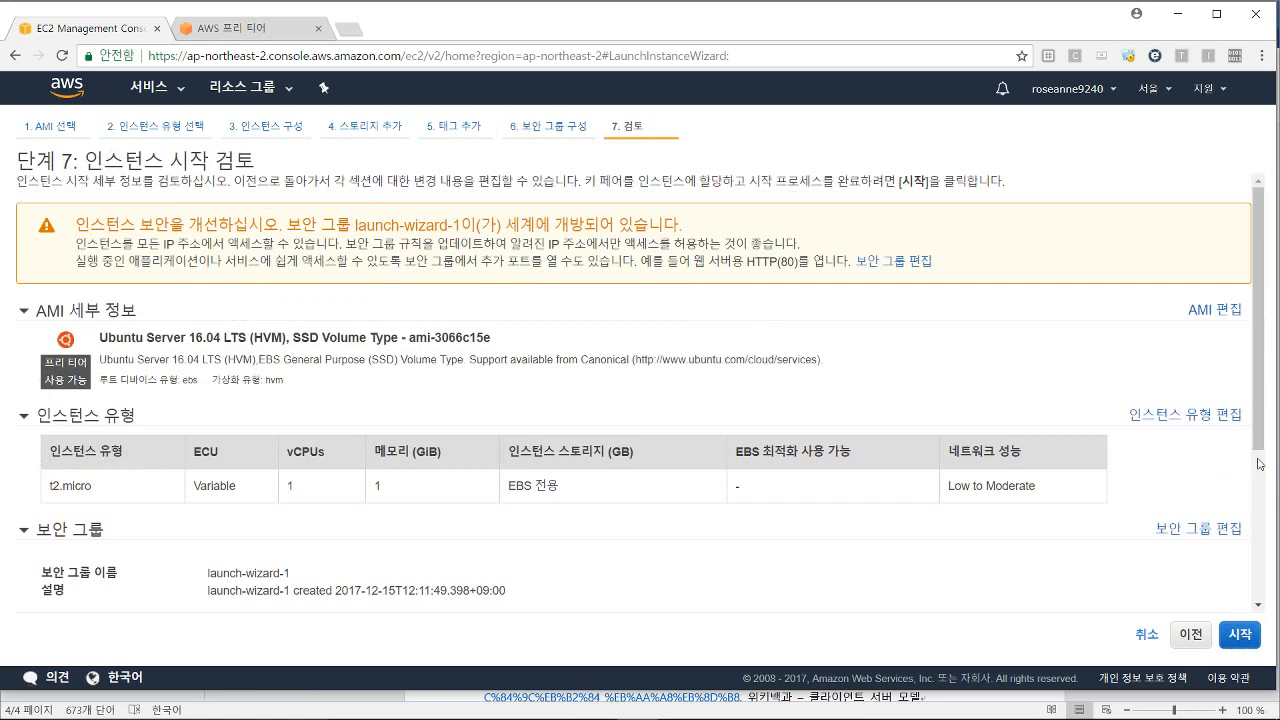
drag(1259, 440, 1254, 596)
Step: Create a new key pair named swtooltime and download its .pem file
click(1248, 636)
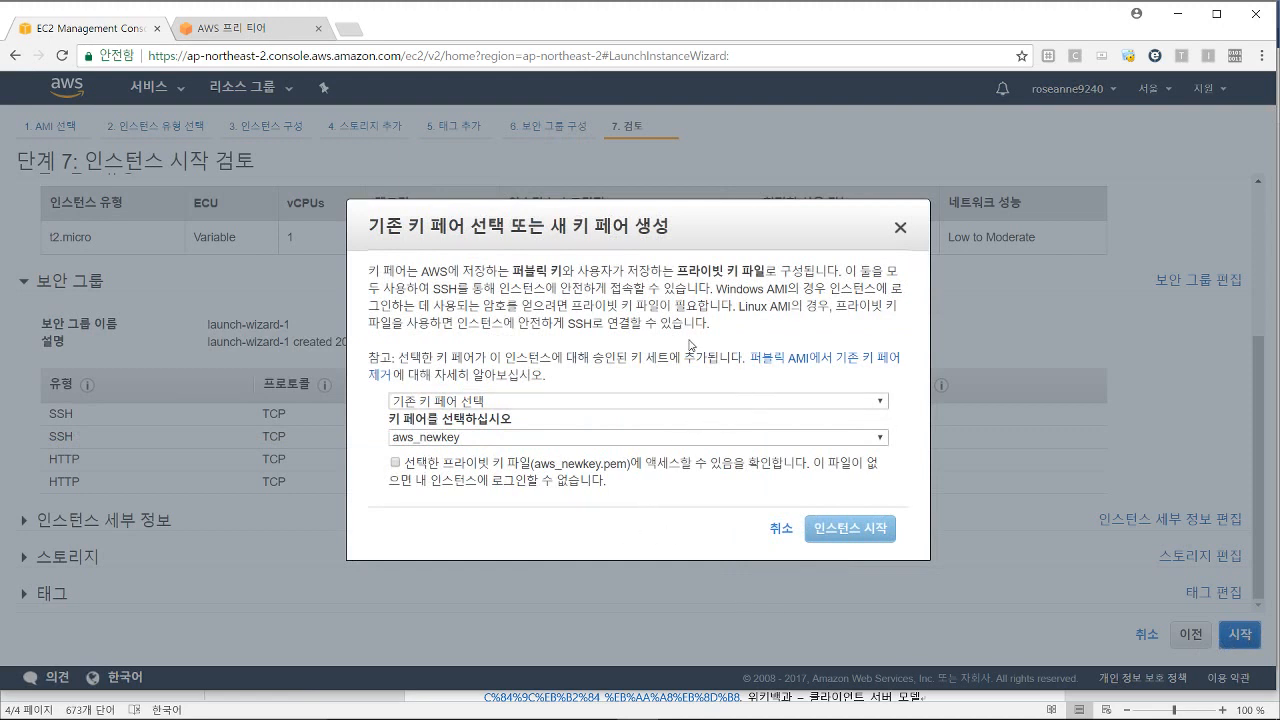
click(652, 402)
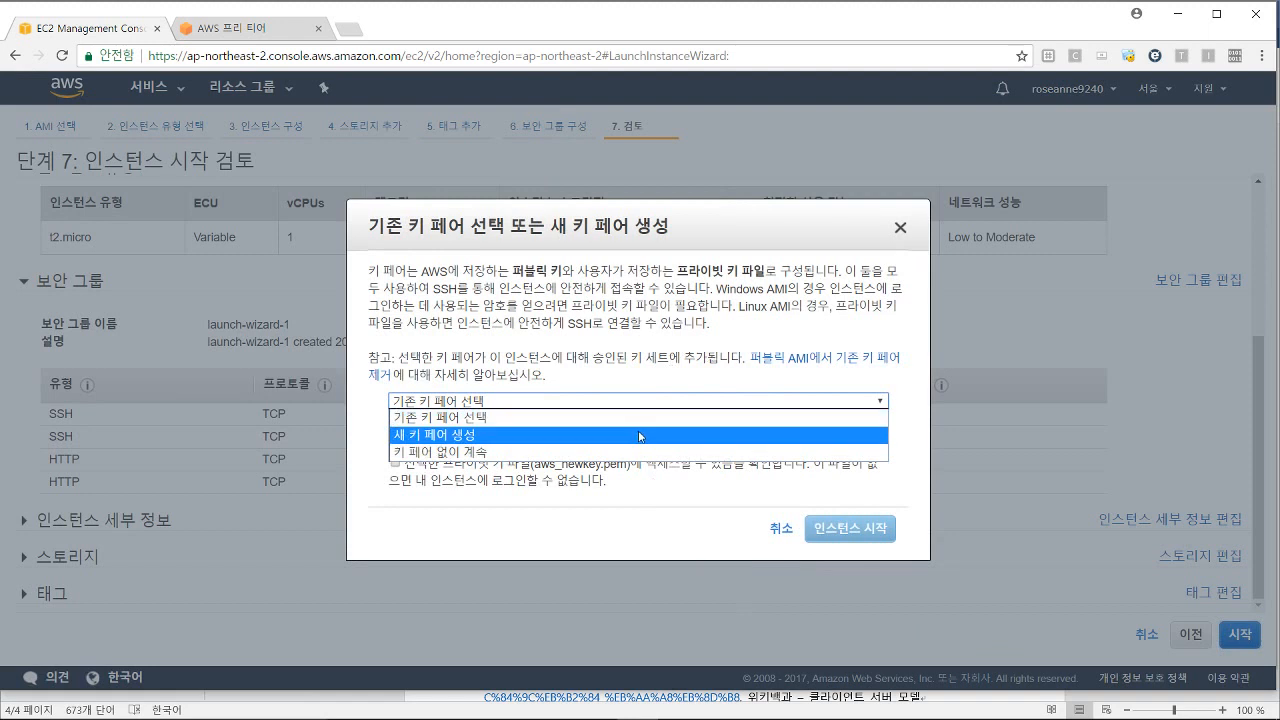
click(640, 437)
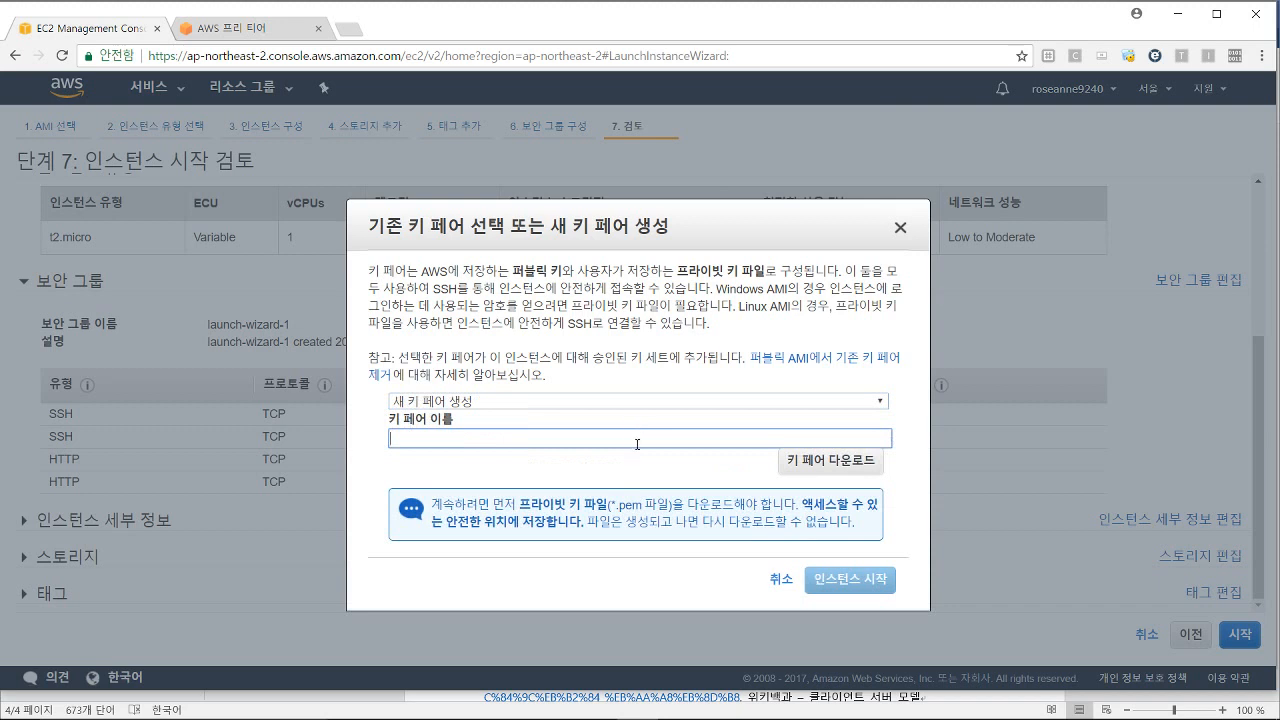
click(798, 469)
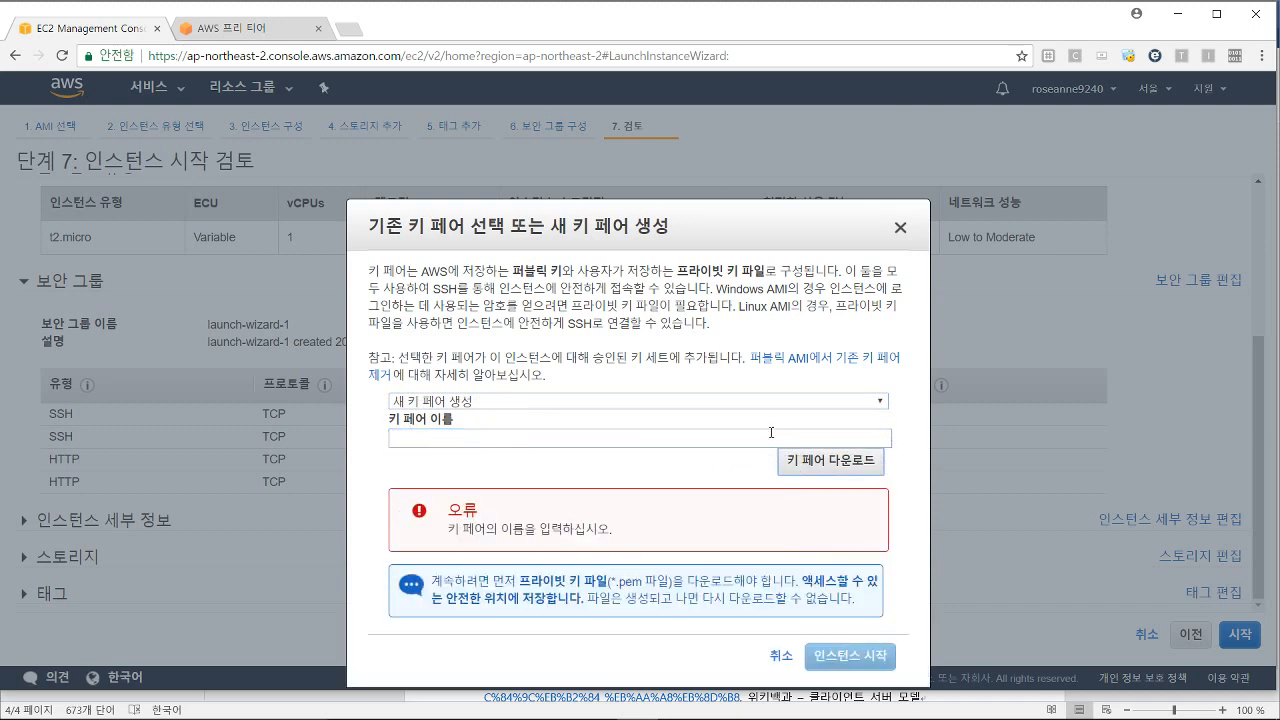
click(771, 432)
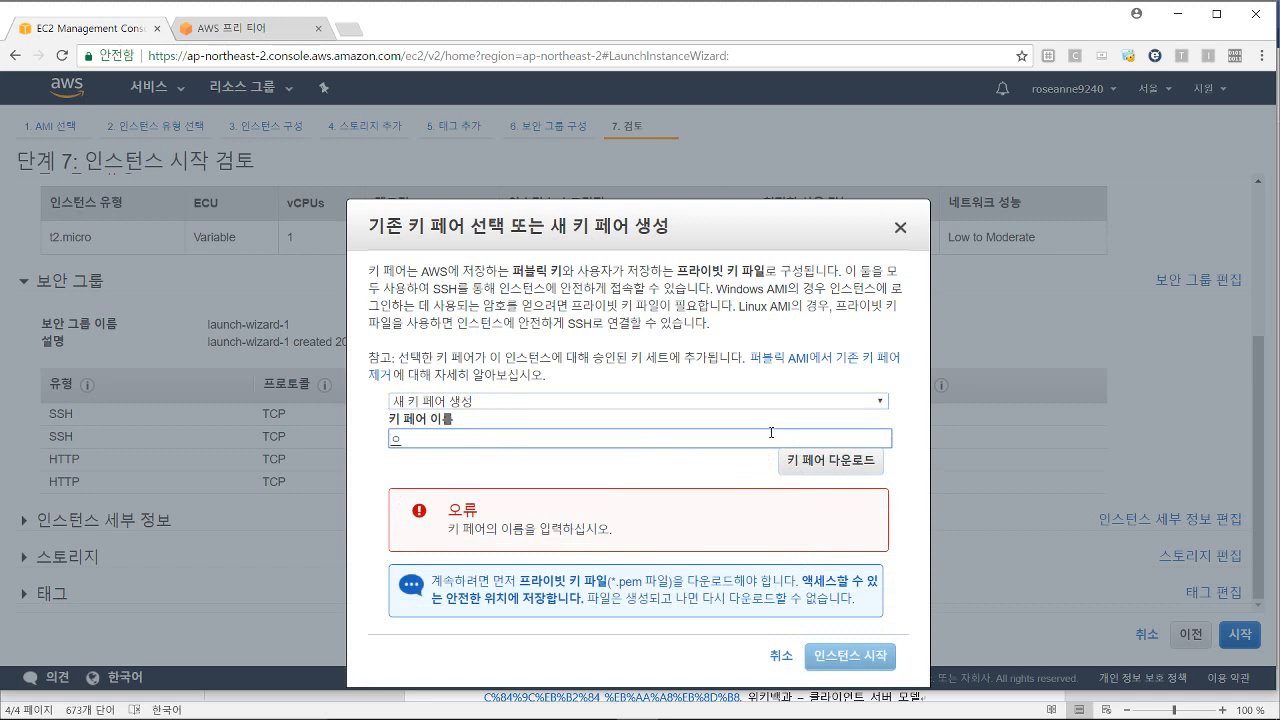
text(swtoll)
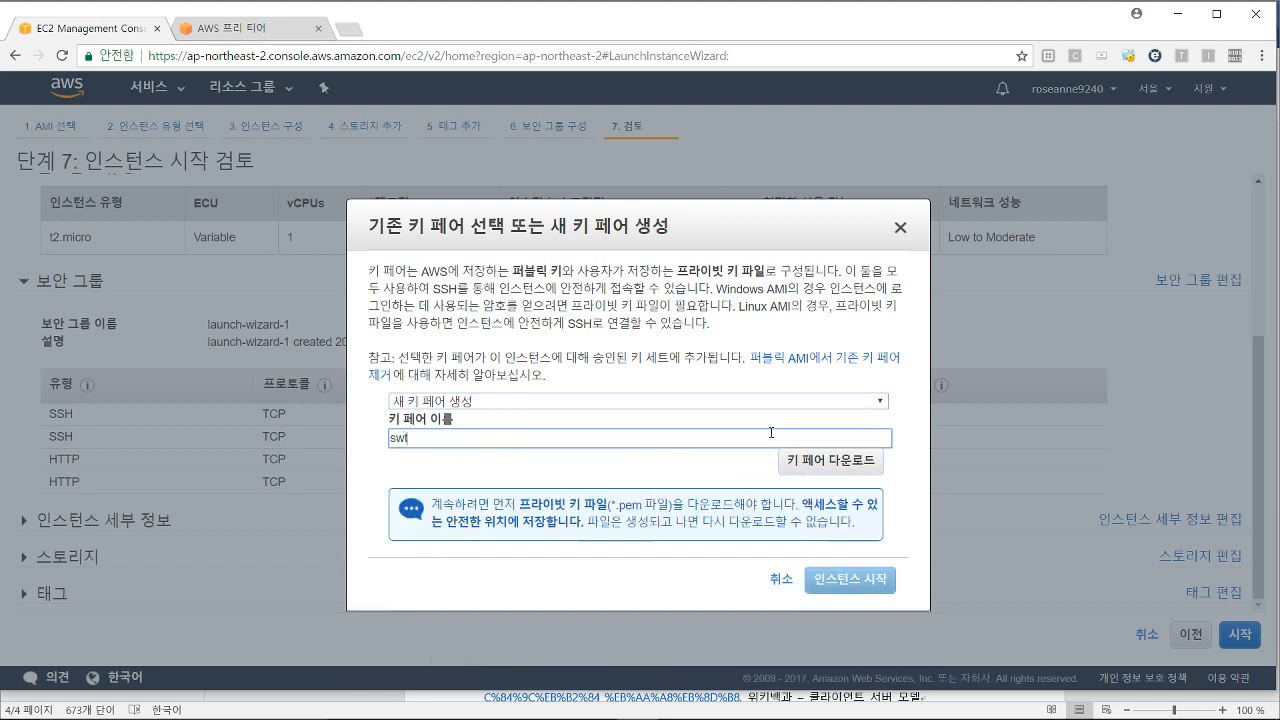
key(BackSpace)
key(BackSpace)
text(oltime)
click(867, 472)
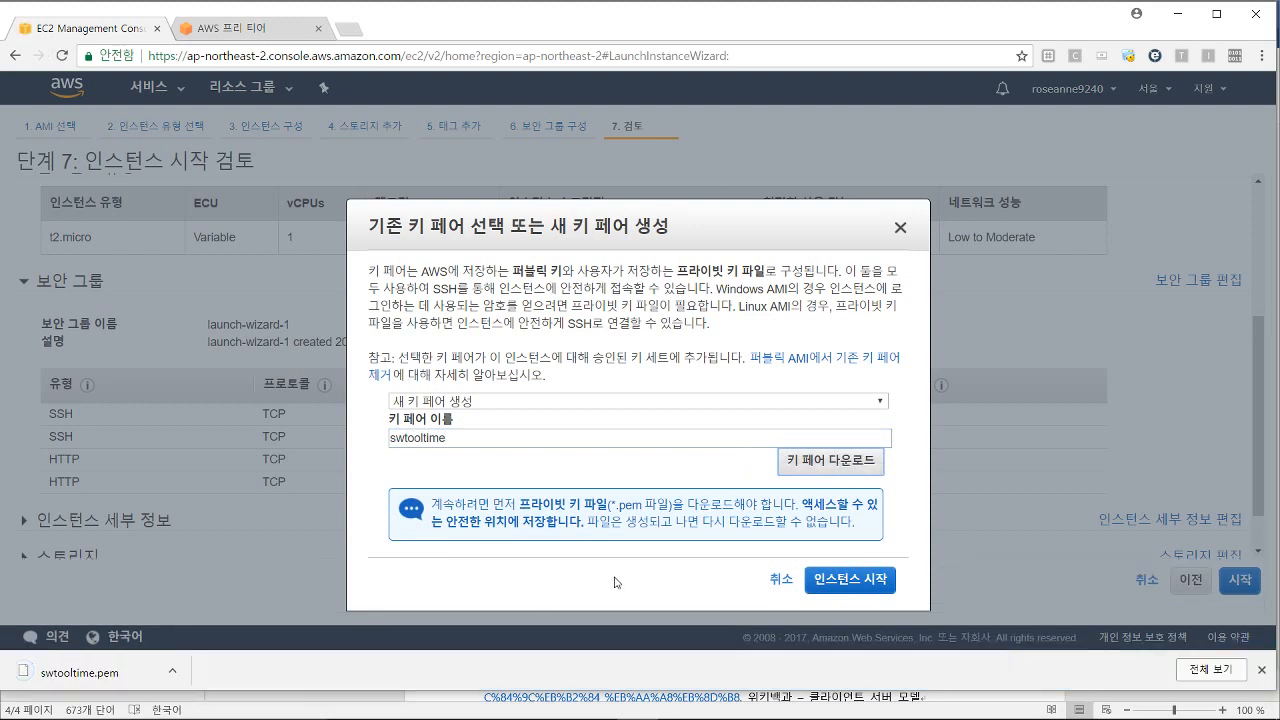
Step: Dismiss the app prompt for swtooltime.pem and launch the instance
click(148, 676)
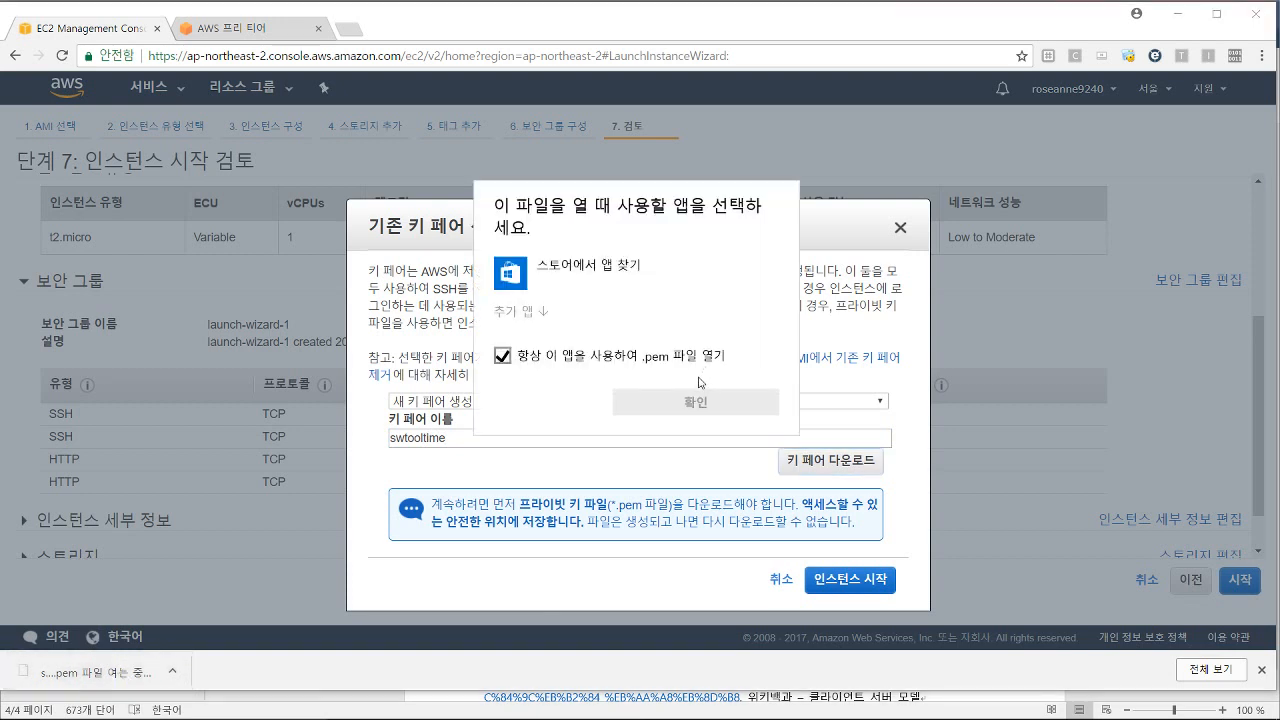
click(830, 340)
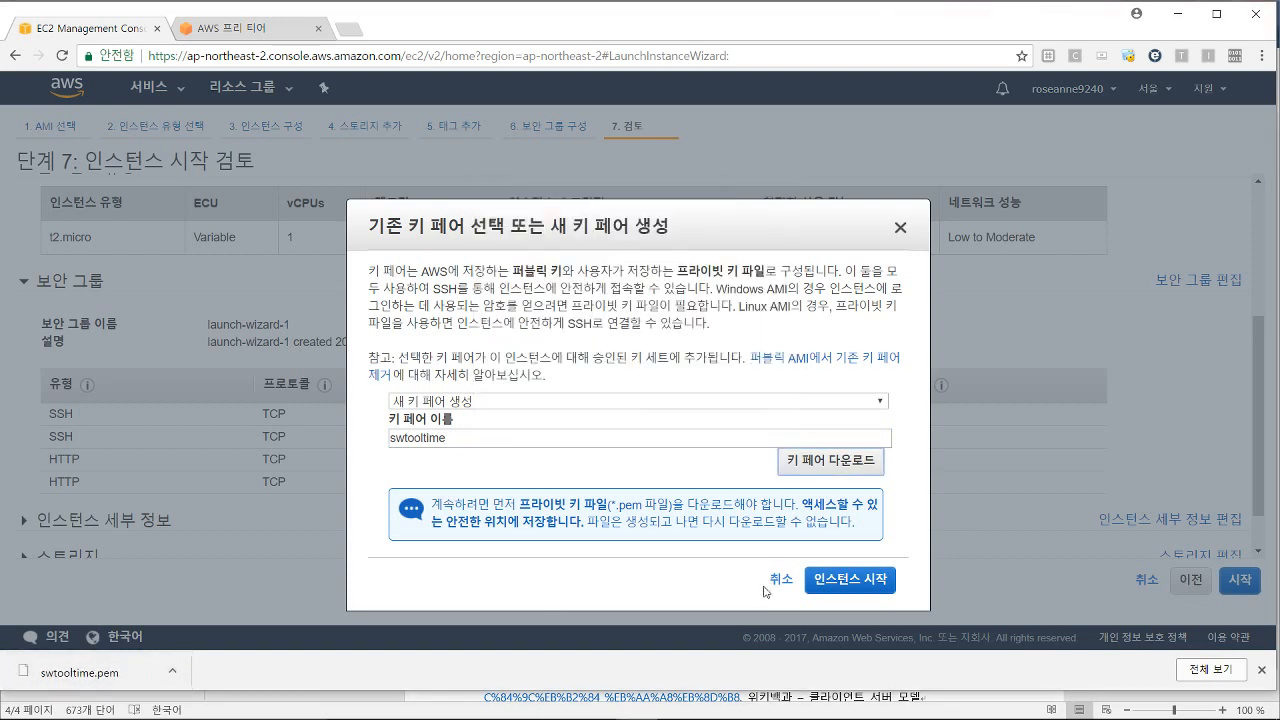
click(843, 572)
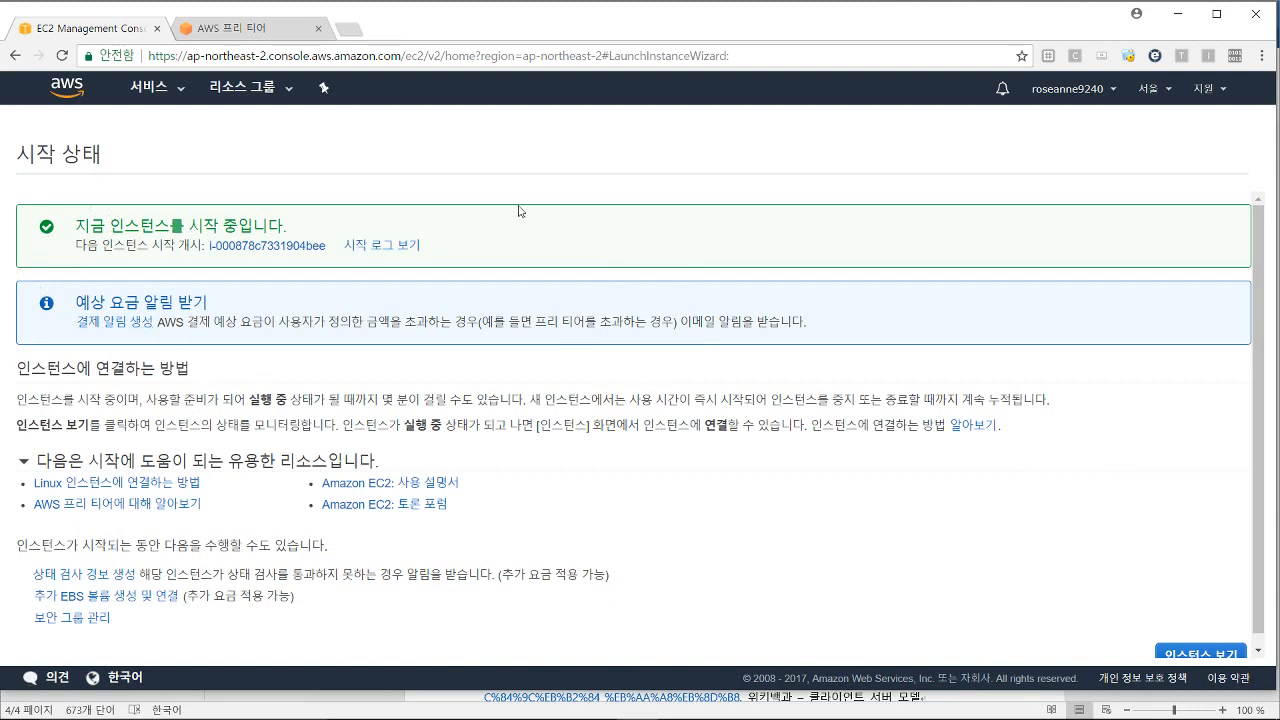
Step: Show the instances list and select i-000878c7331904bee to view its details
scroll(1000, 450, down, 1)
click(1179, 643)
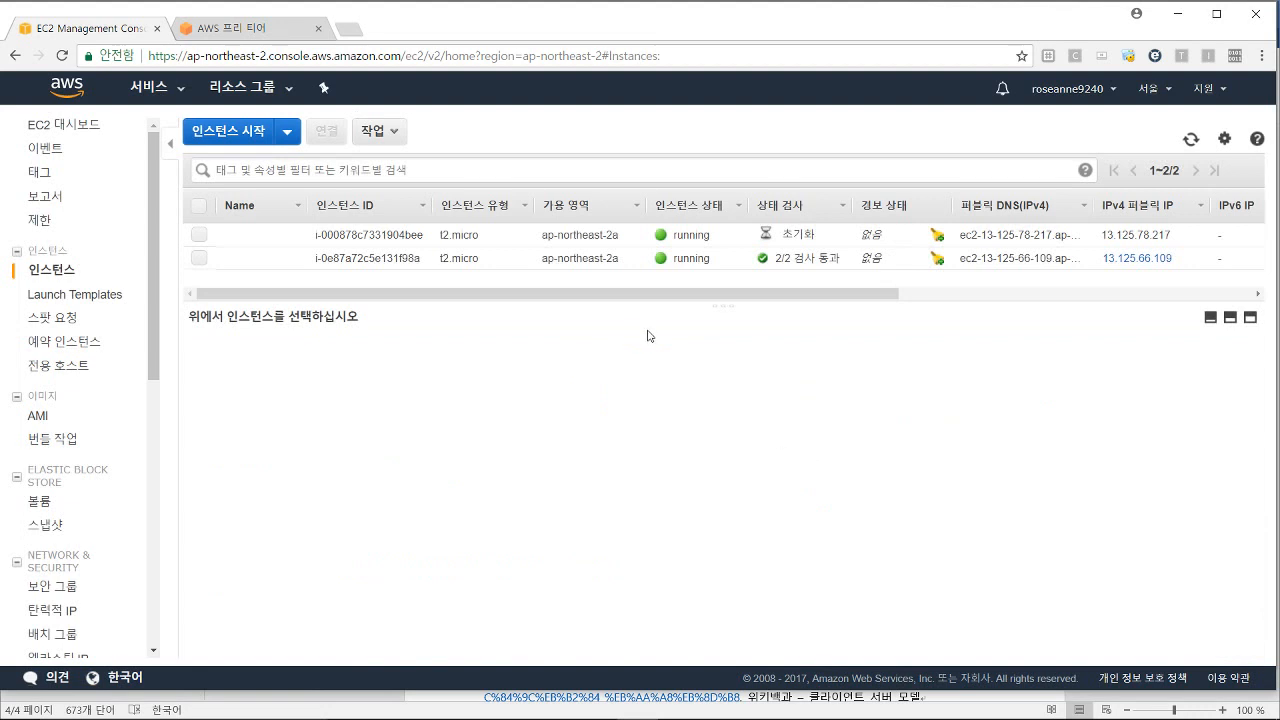
drag(659, 295, 626, 340)
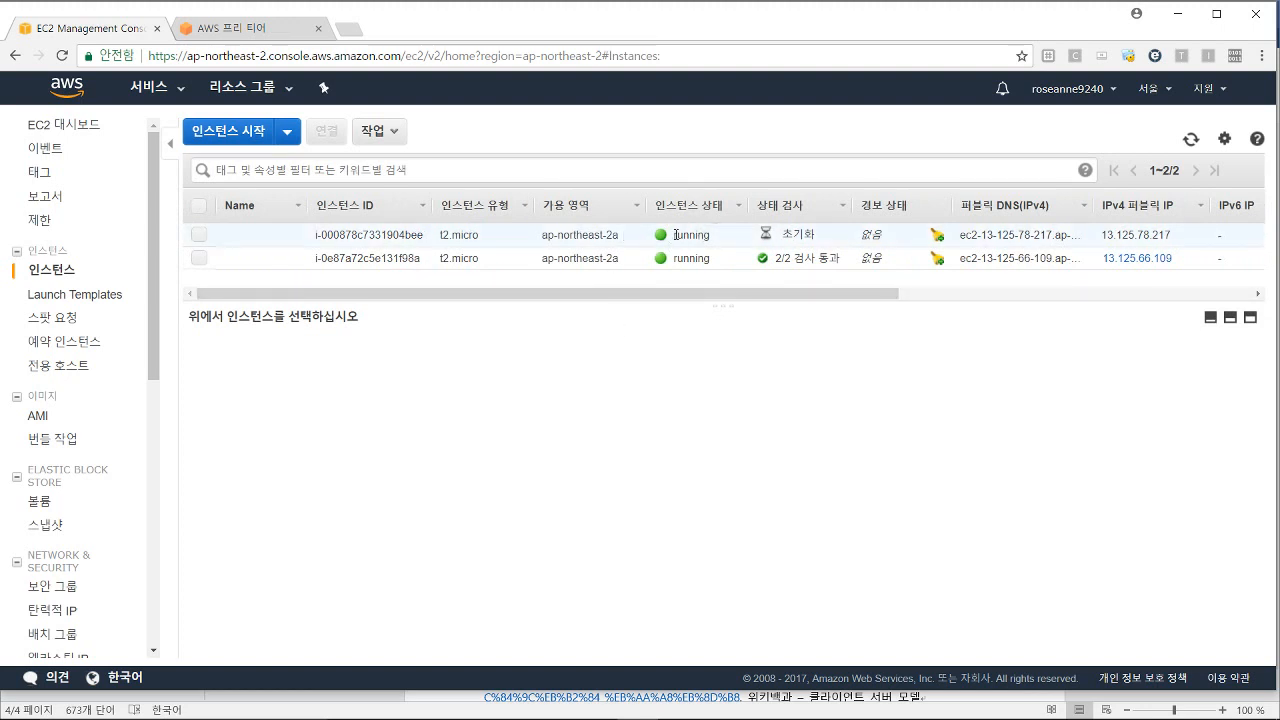
drag(676, 234, 713, 237)
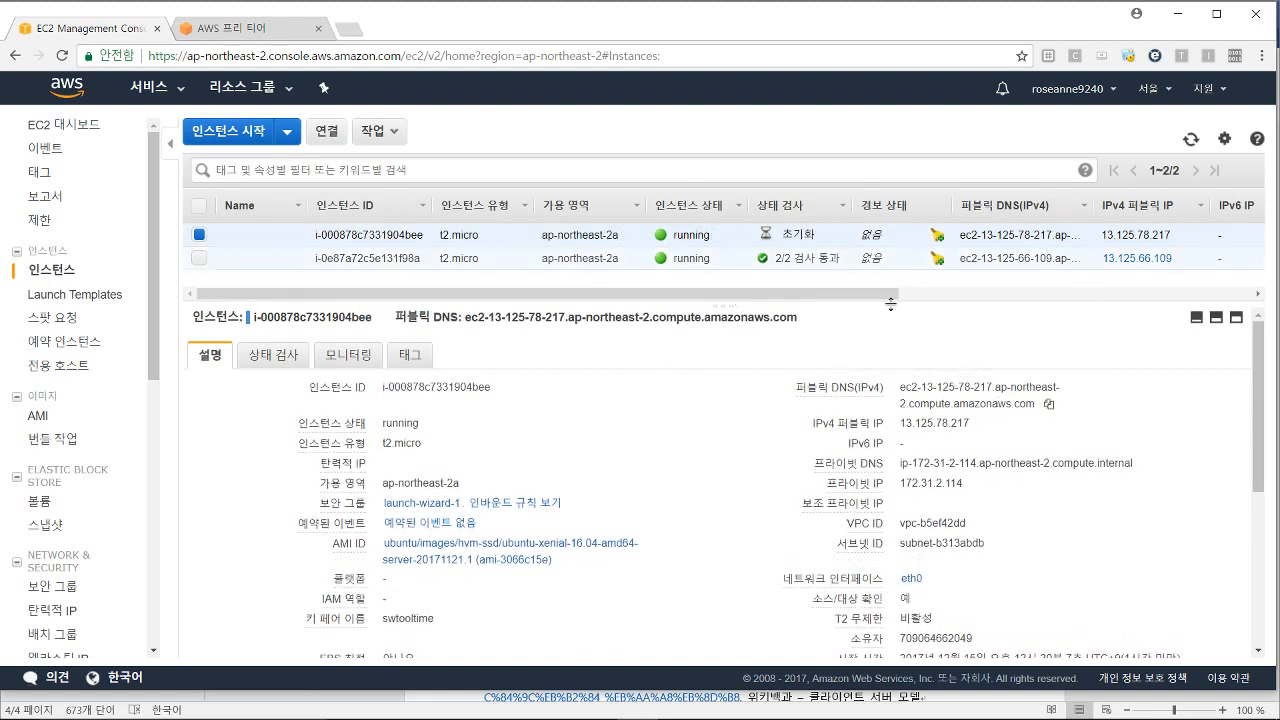
Step: Highlight the public DNS value ec2-13-125-78-217.ap-northeast-2.compute.amazonaws.com in the instance description
drag(890, 295, 912, 305)
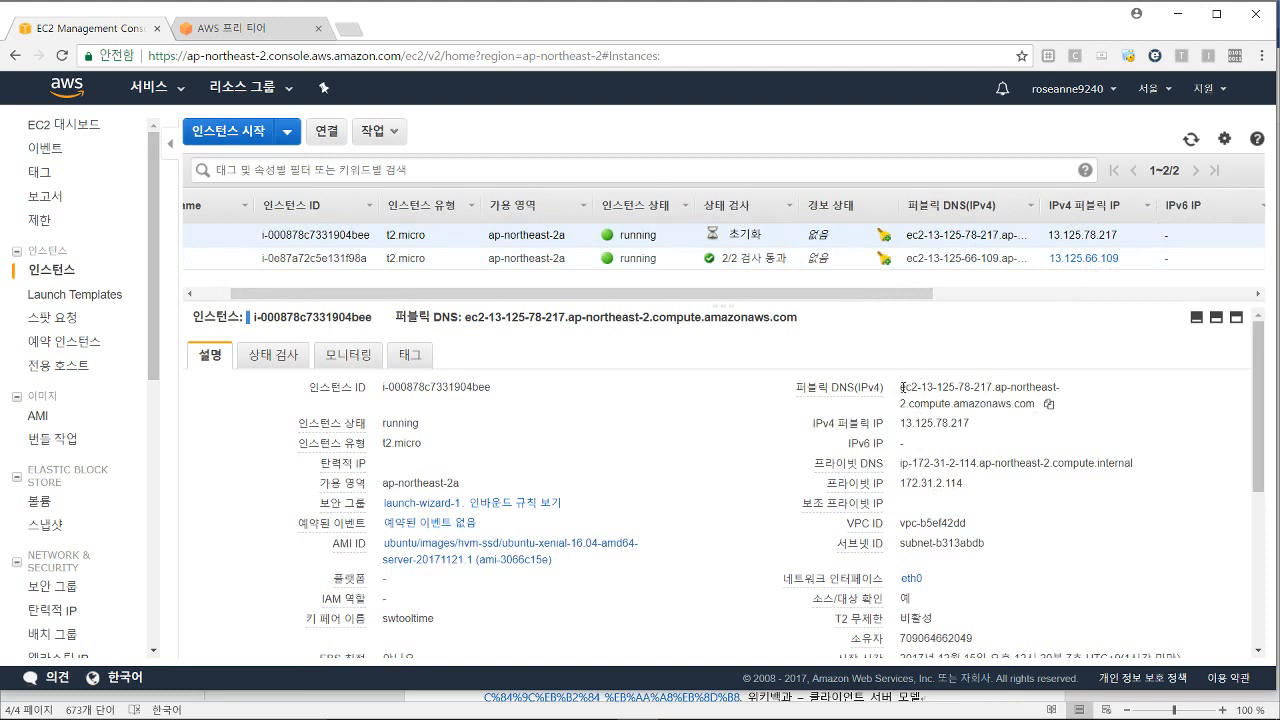
drag(901, 389, 1035, 404)
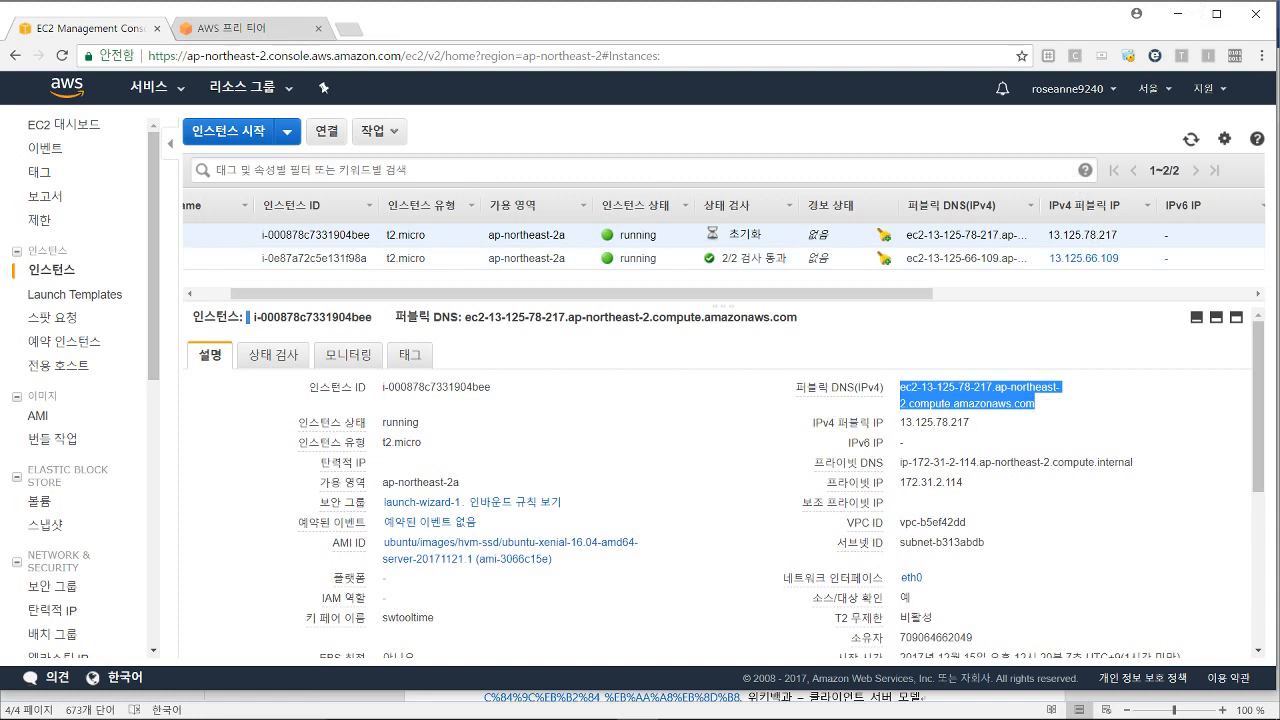
Step: Search Windows for 'xshell' to bring up the Xshell desktop app
mouse_move(87, 714)
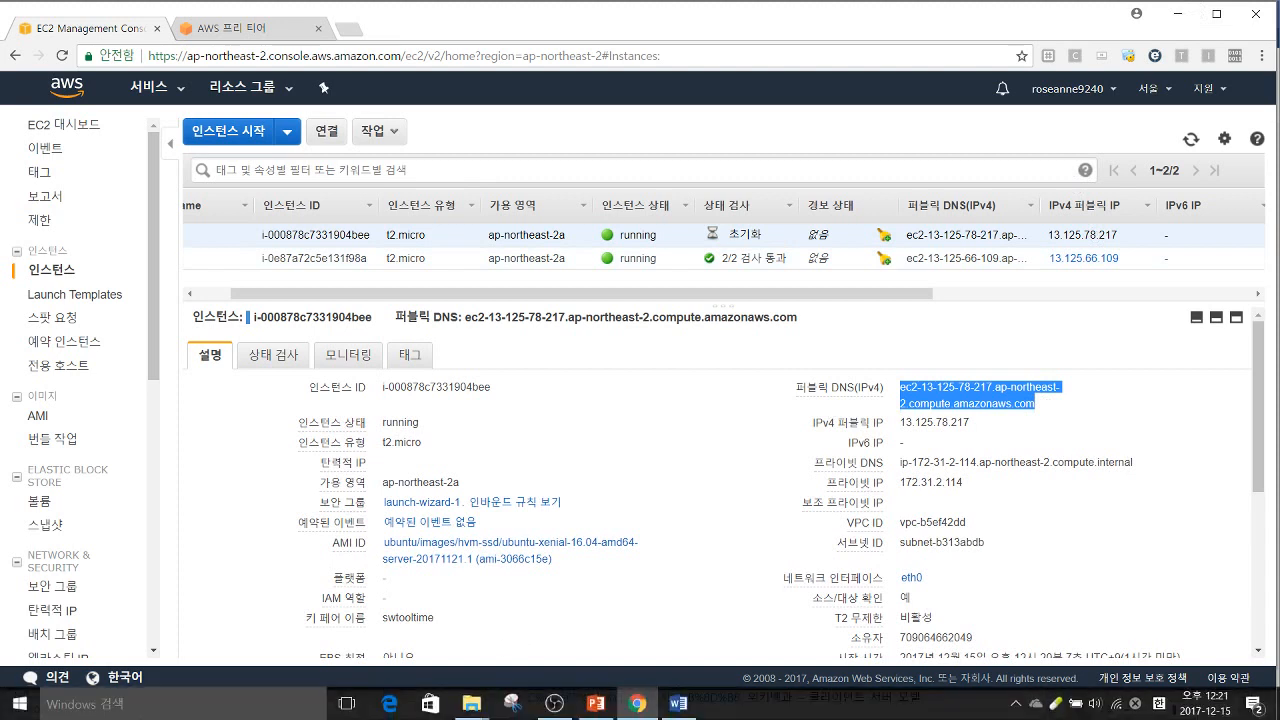
click(26, 713)
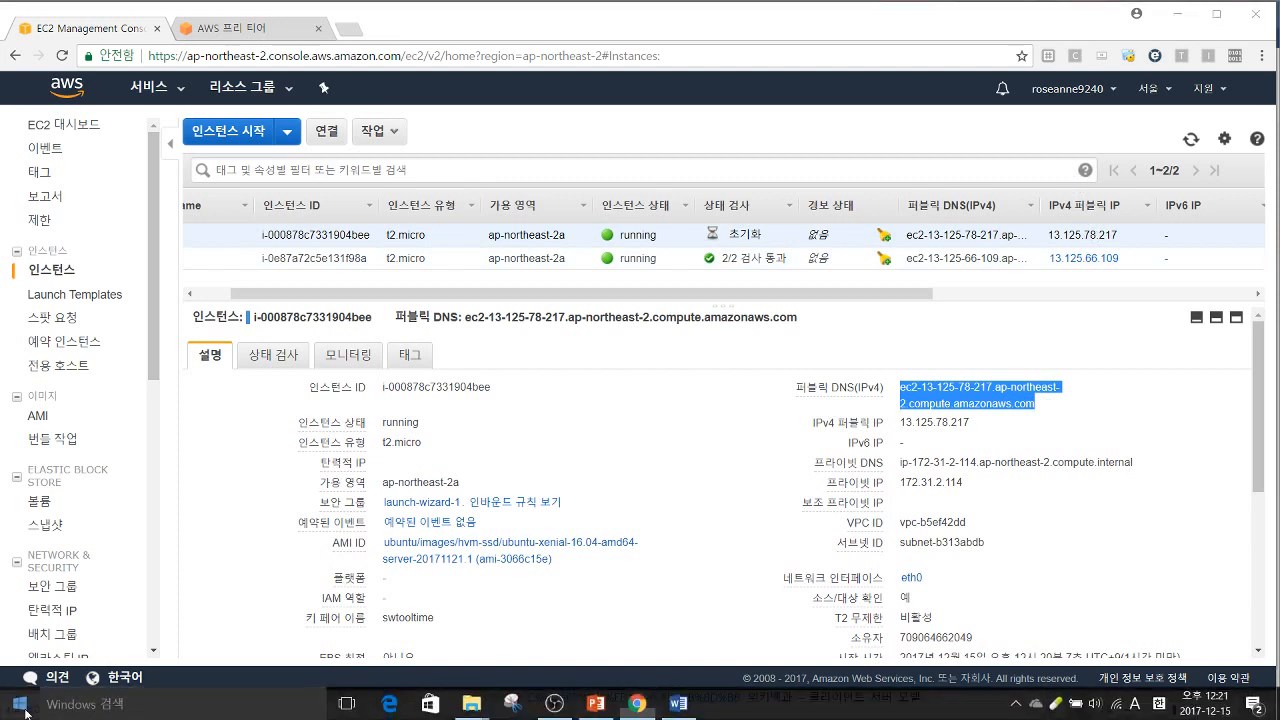
click(88, 705)
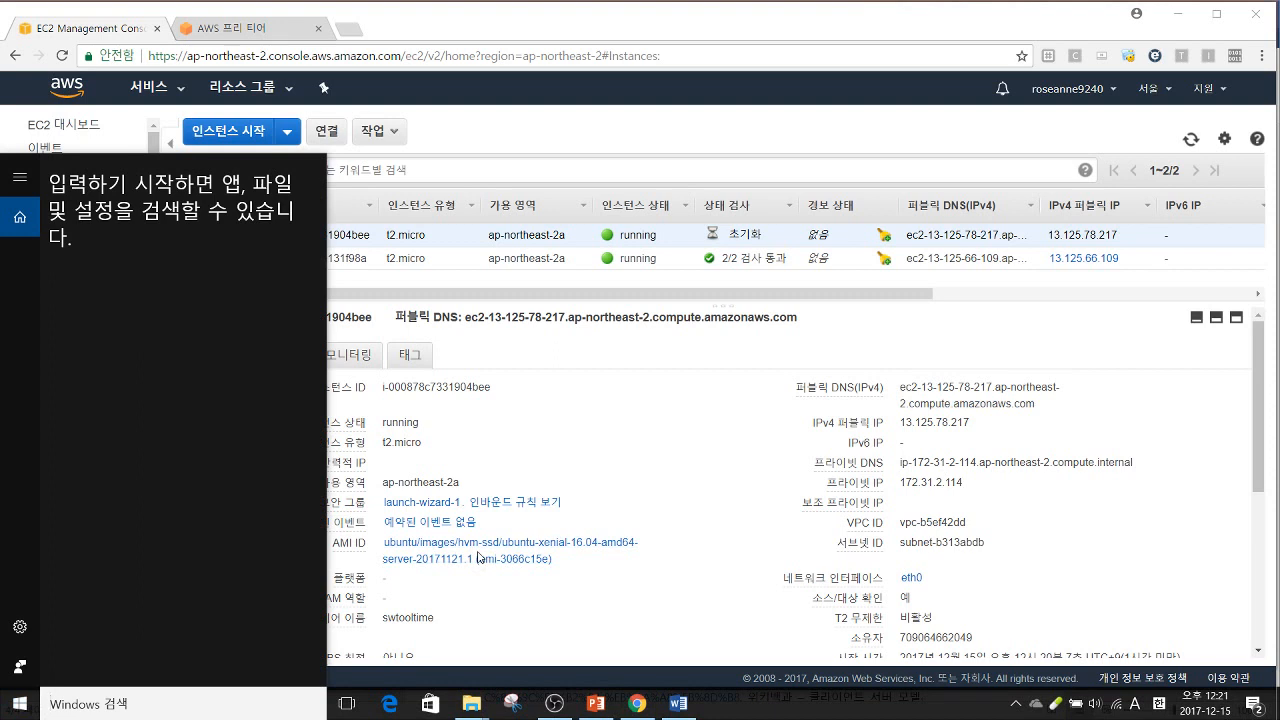
text(x)
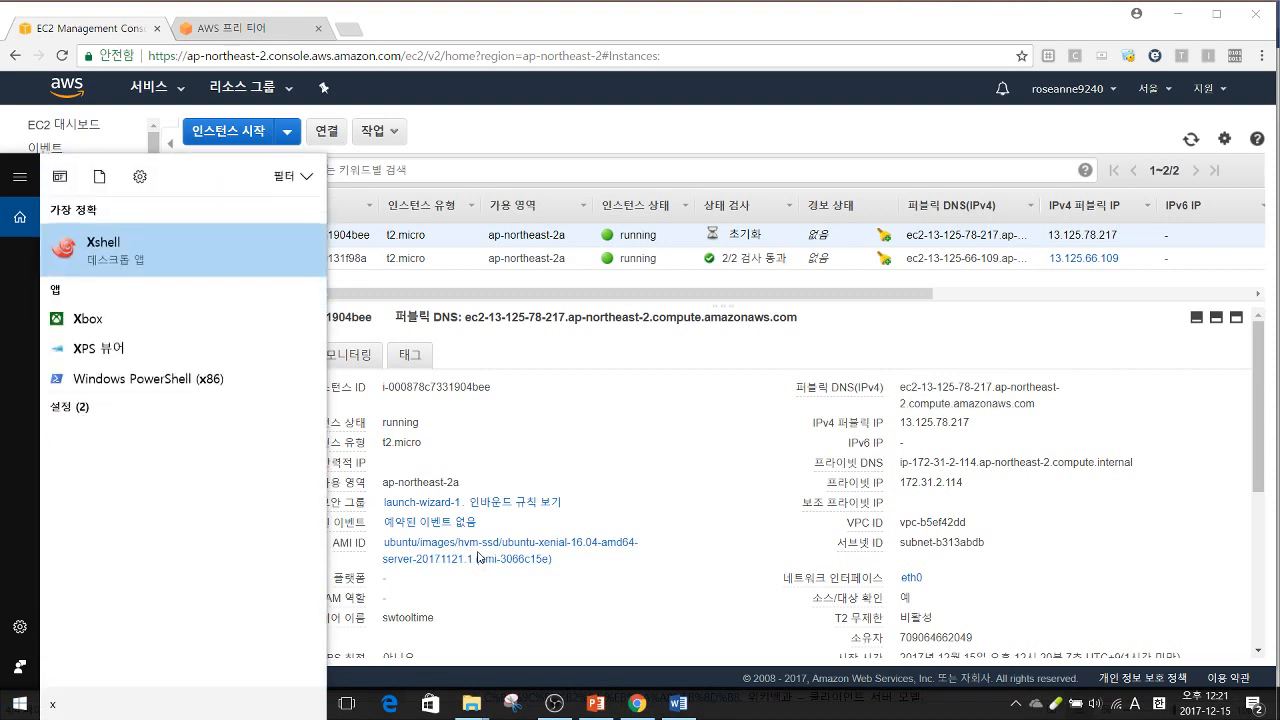
text(shell)
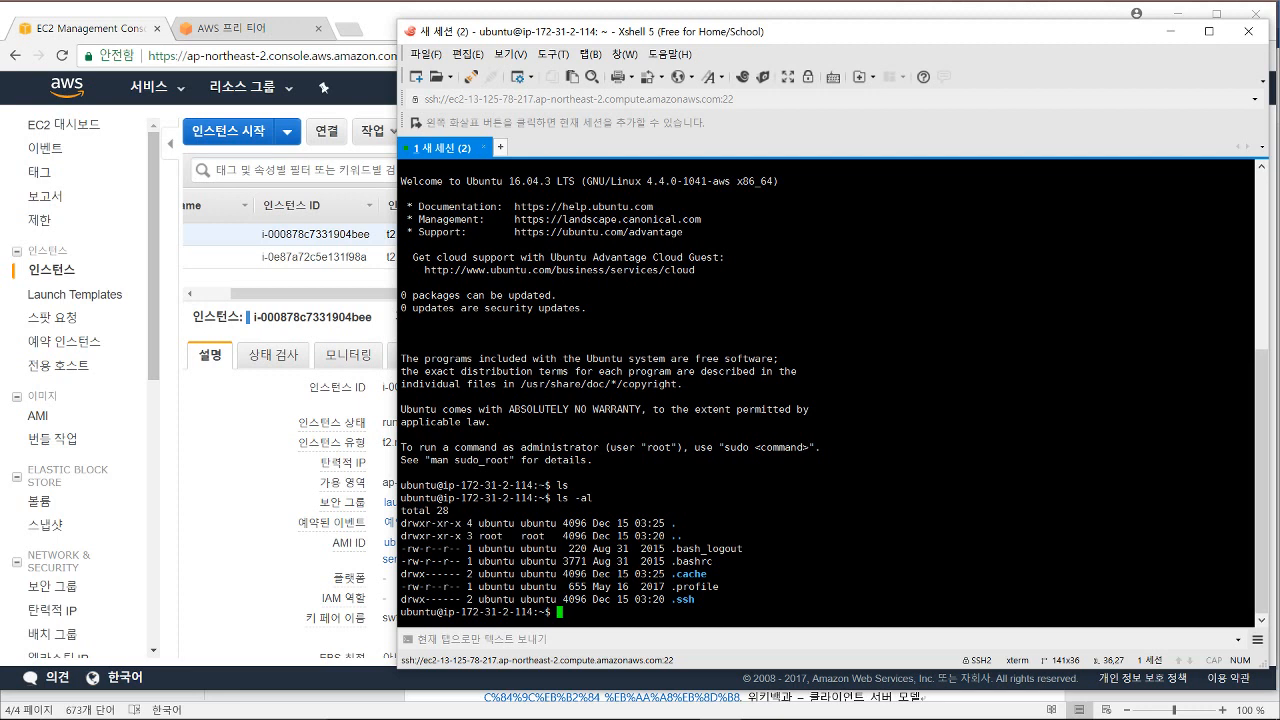
Step: Run sudo apt-get update on the Ubuntu instance
text(sudo)
text(apt-)
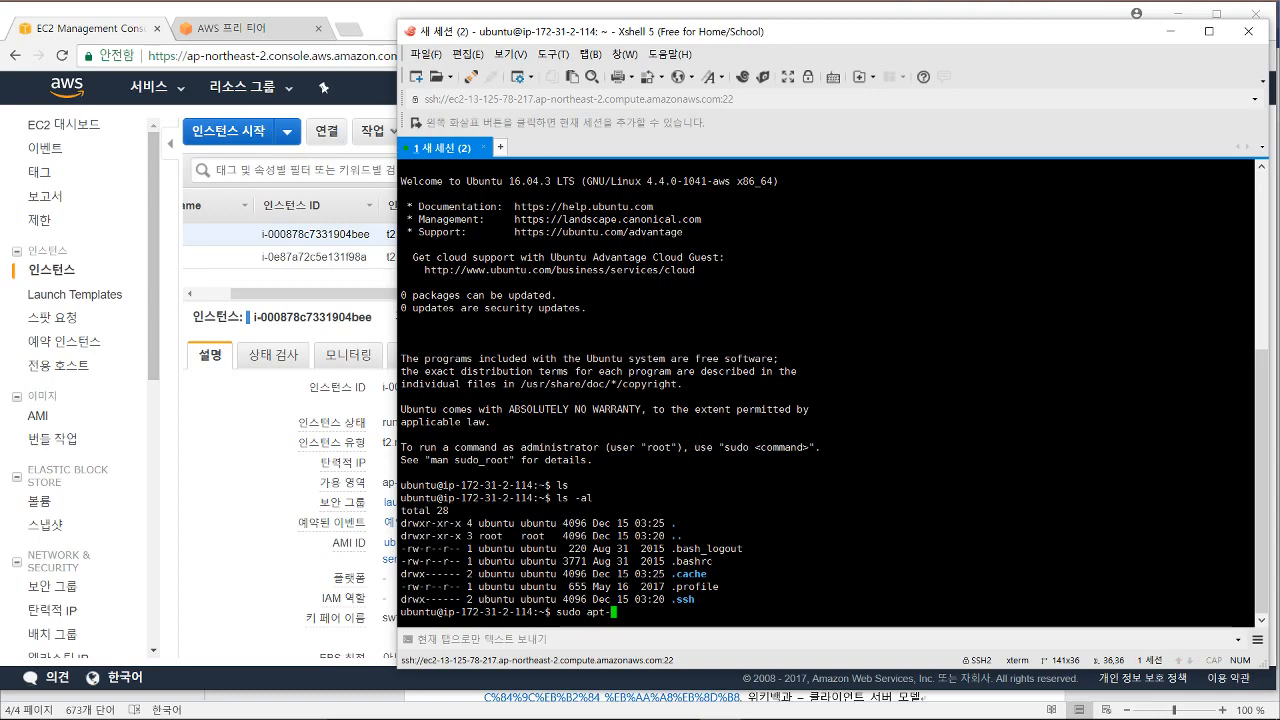
text(get update)
key(Return)
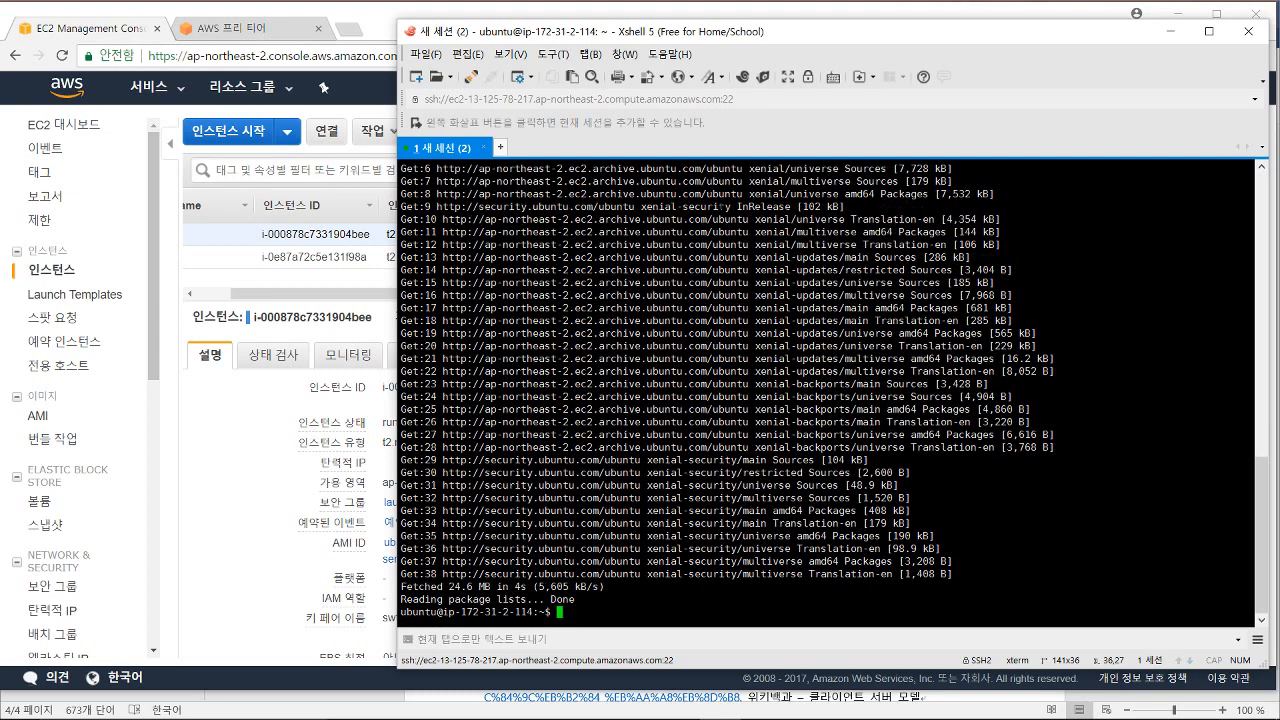
Step: Run sudo apt-get install apache2 and answer y to install the packages
text(sudo apt)
text(-get install apache2)
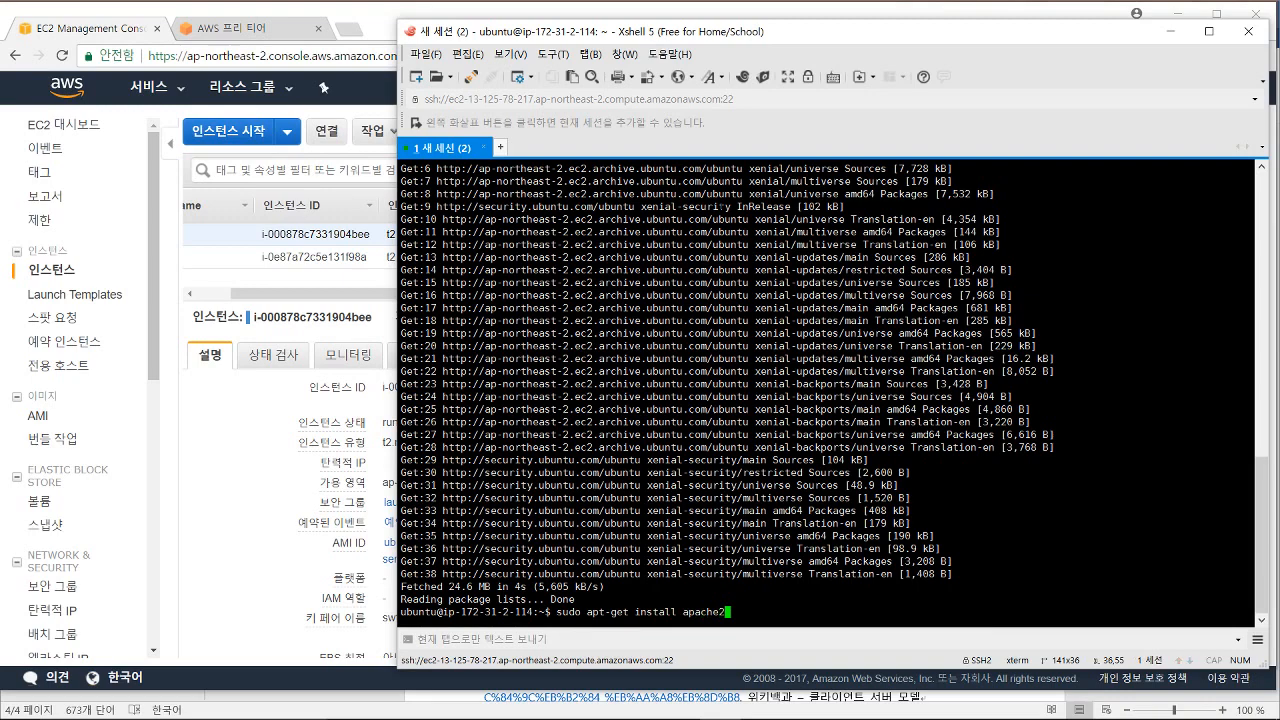
key(Return)
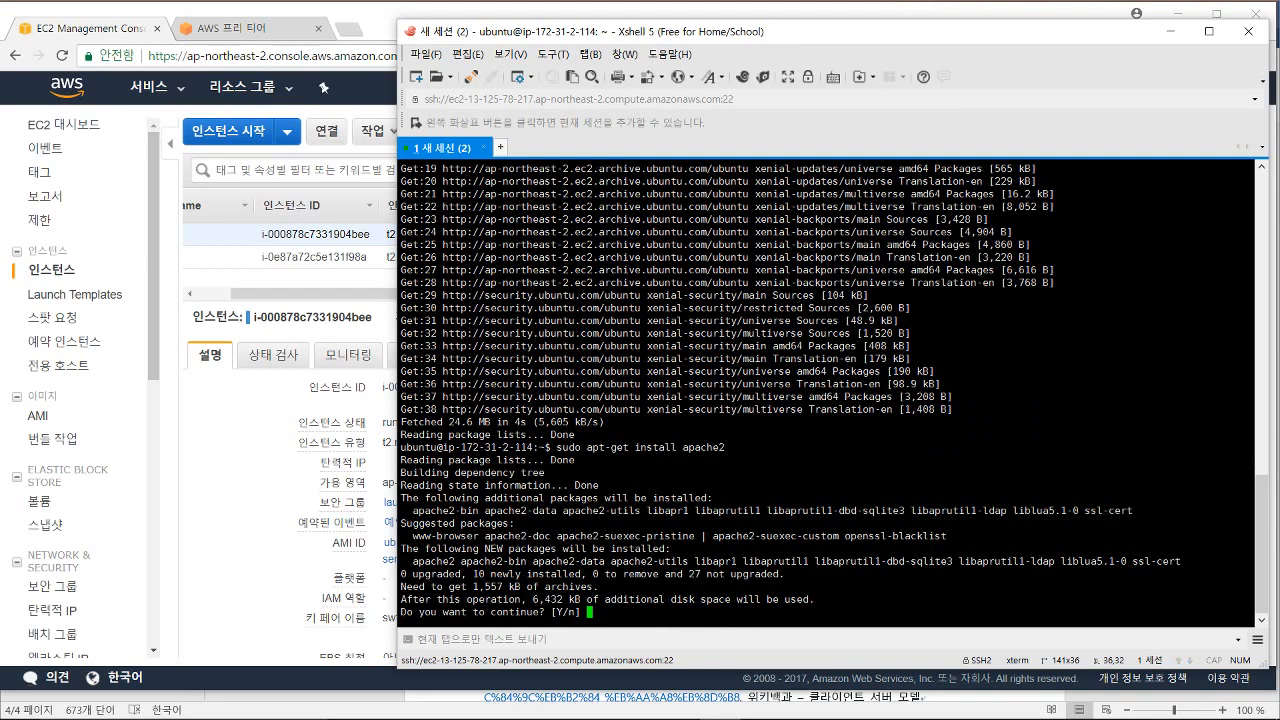
text(y)
key(Return)
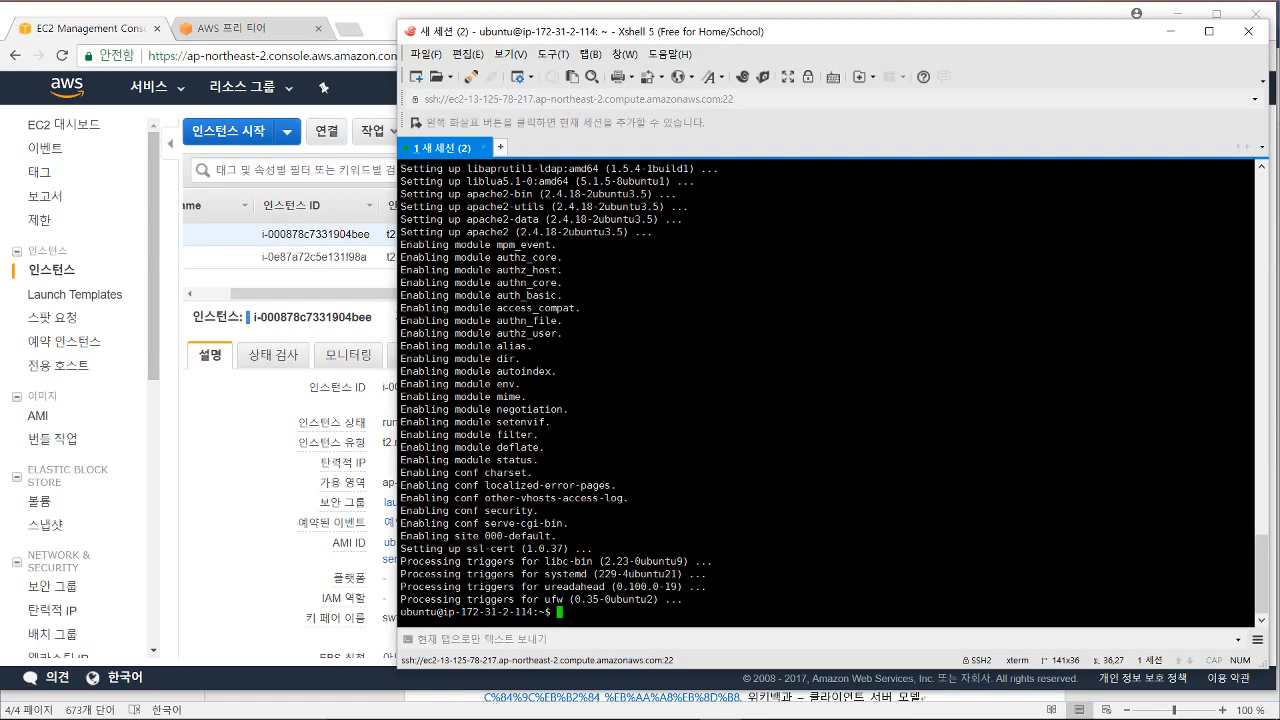
Step: Copy the instance's public DNS address and load it in a new Chrome tab
click(288, 461)
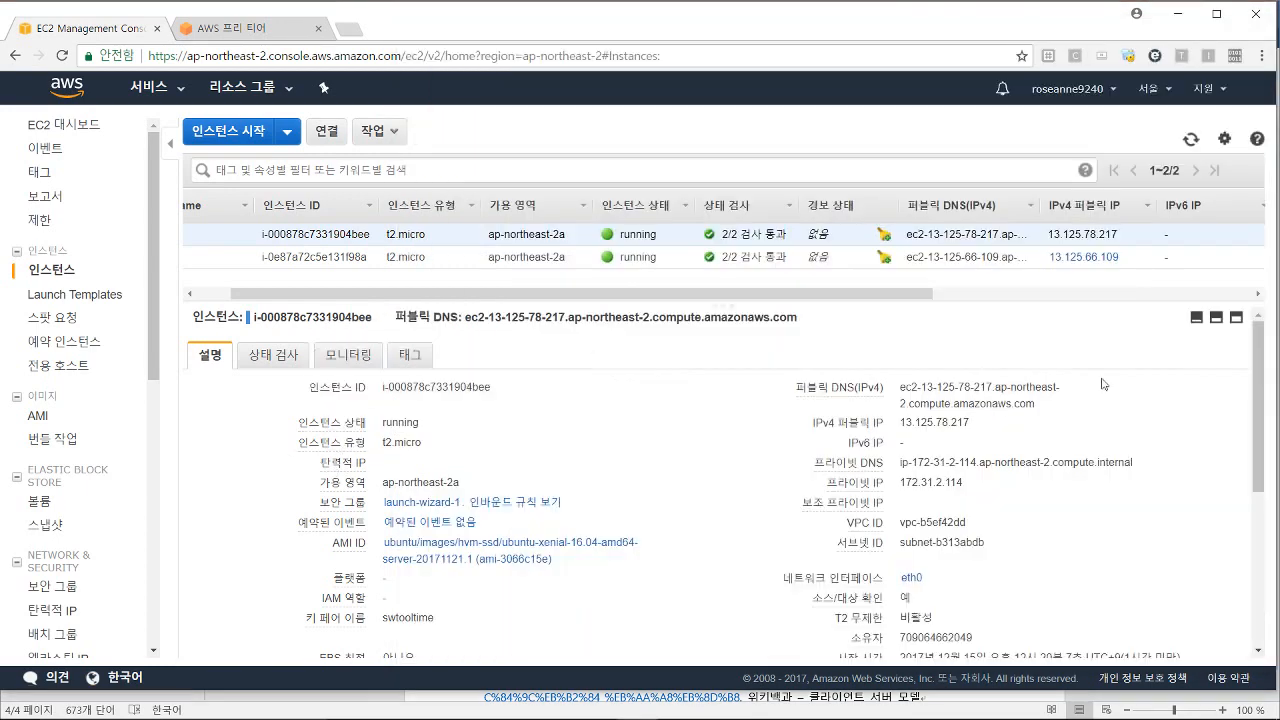
drag(898, 387, 1036, 403)
key(ctrl+c)
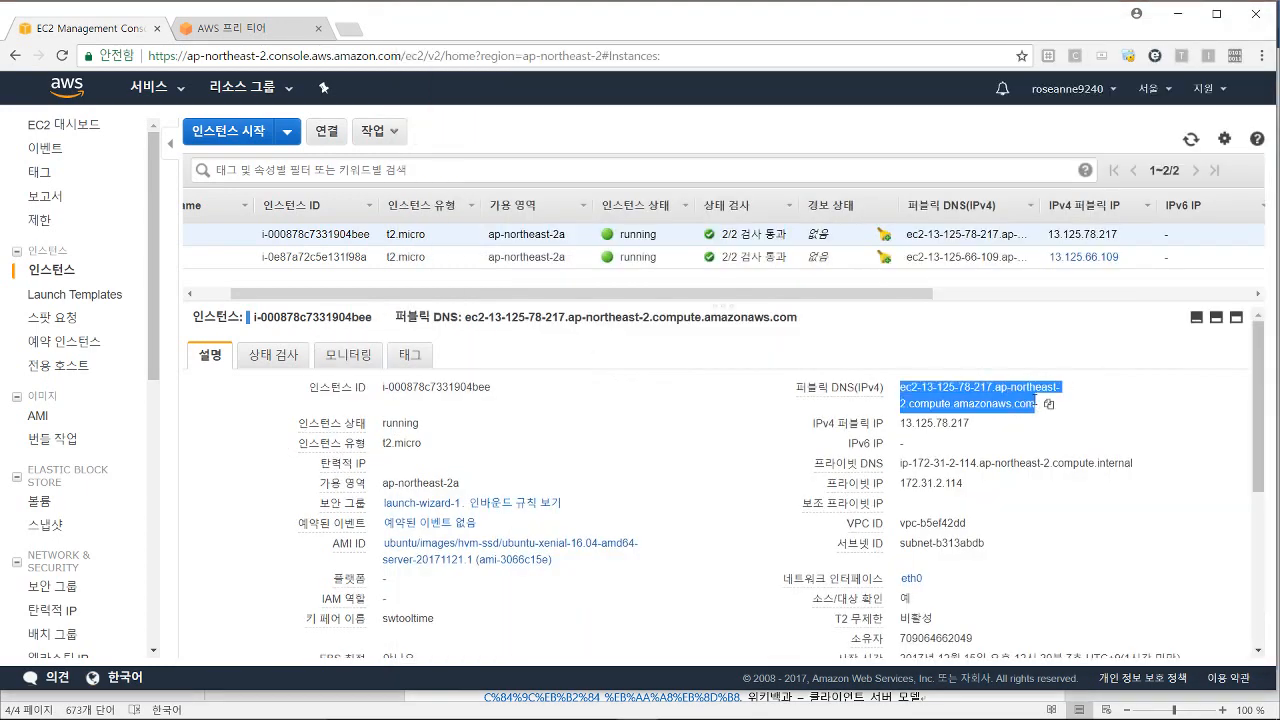
click(345, 32)
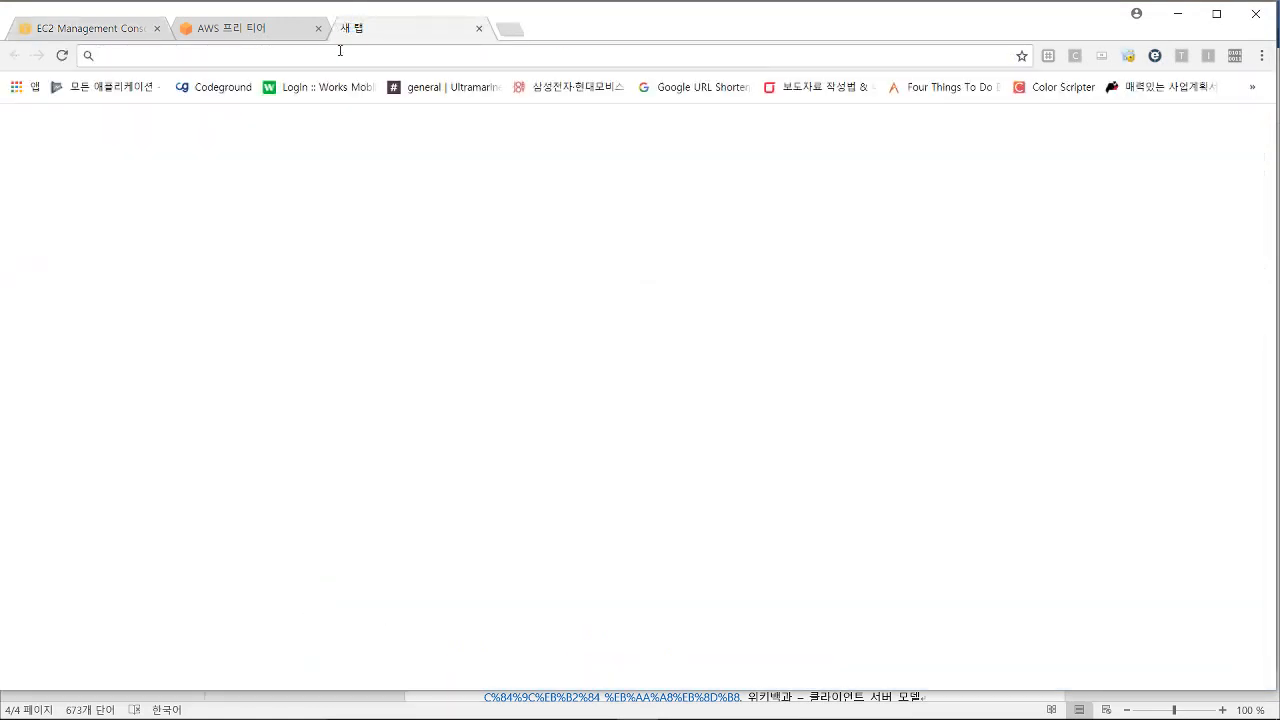
key(ctrl+v)
key(Return)
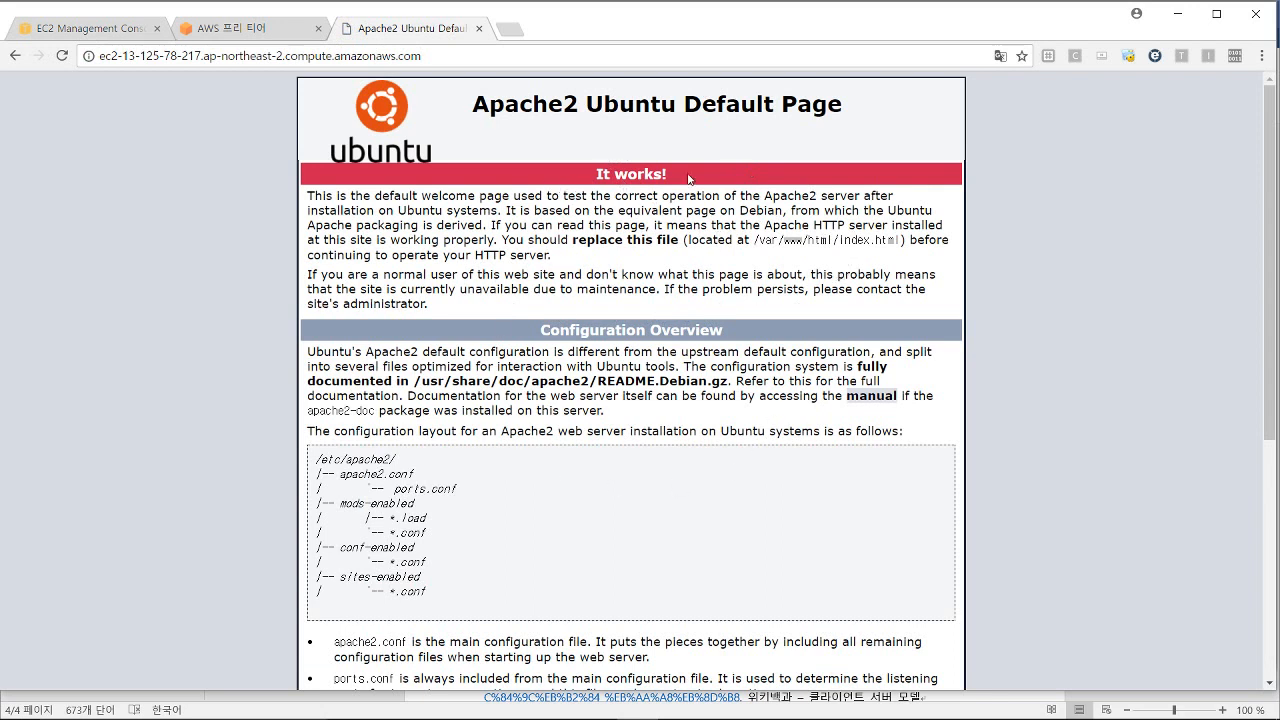
Step: Highlight the 'It works!' banner on the Apache page, then return to Xshell
drag(689, 179, 720, 184)
mouse_move(670, 714)
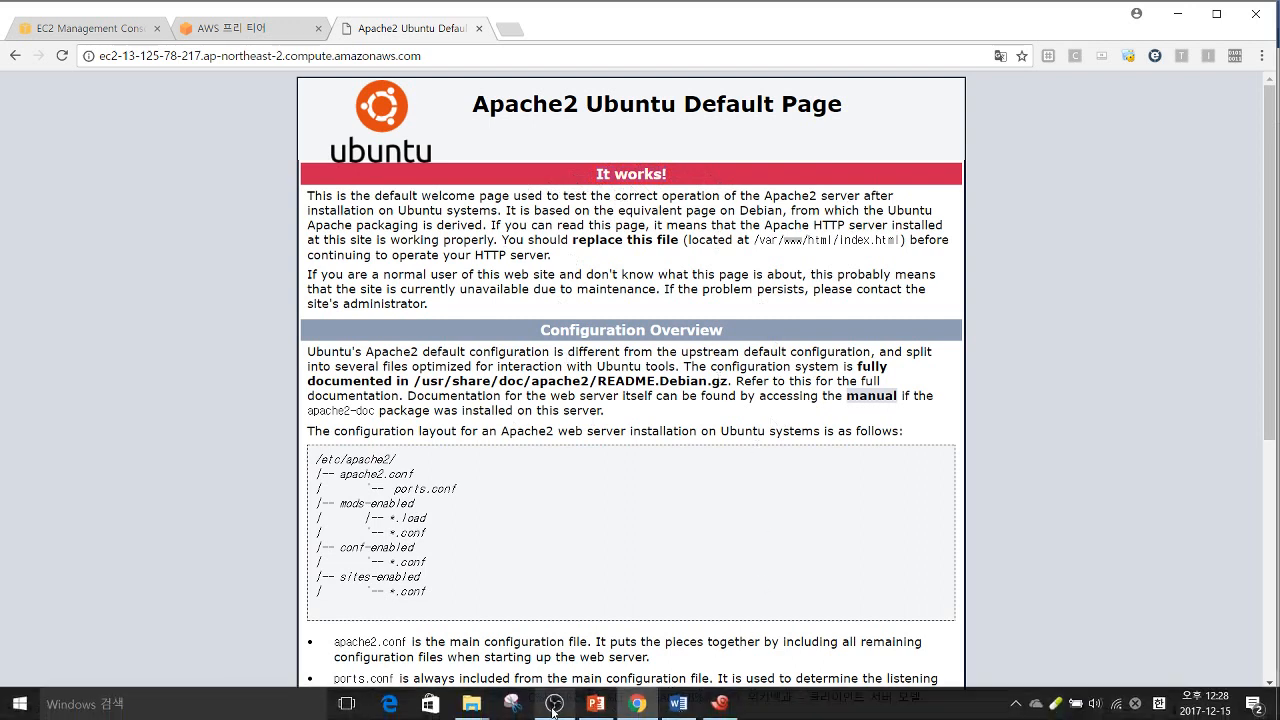
mouse_move(553, 711)
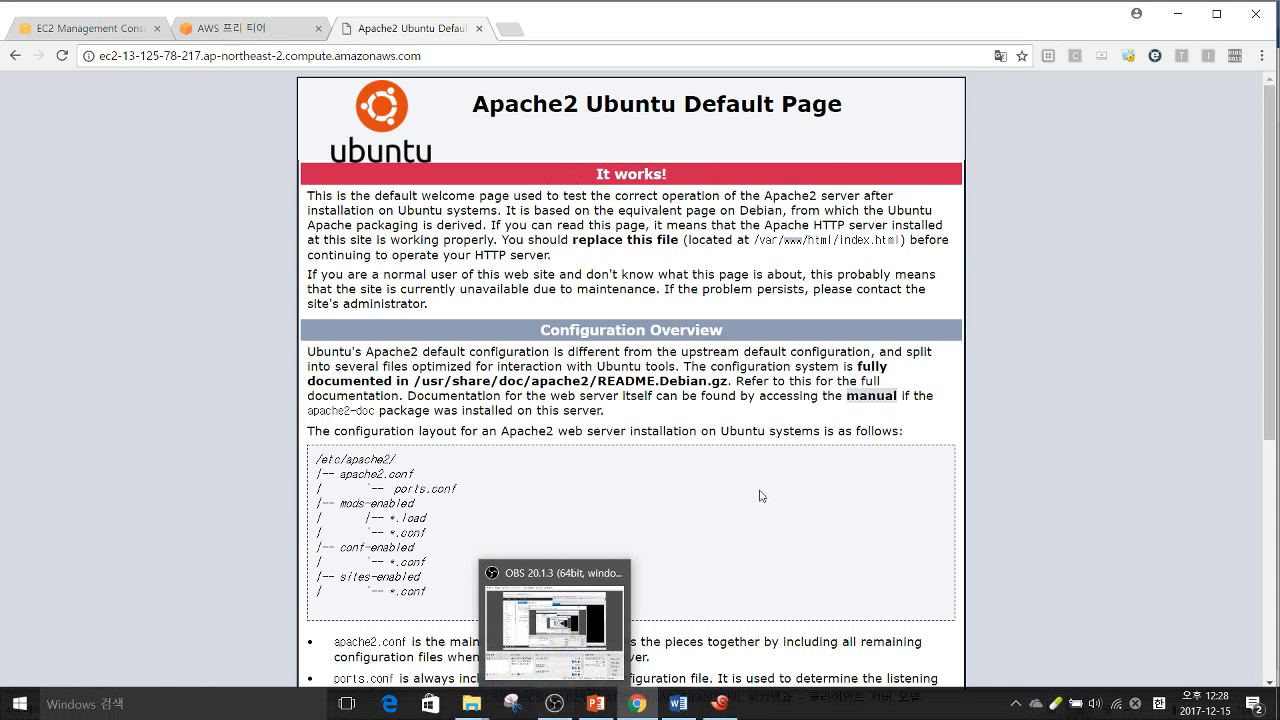
click(721, 711)
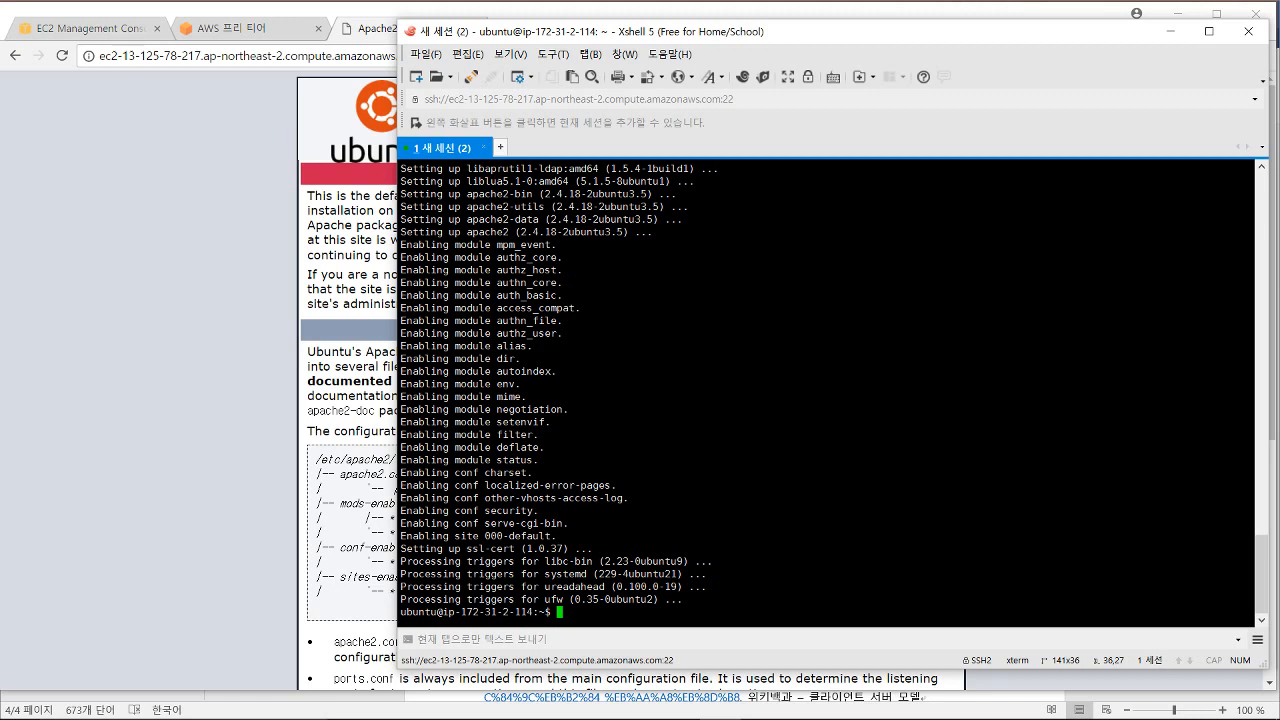
Step: Run sudo apt-get install php7.0 libapache2-mod-php7.0 and answer y to install
text(sudo apt-get install php7)
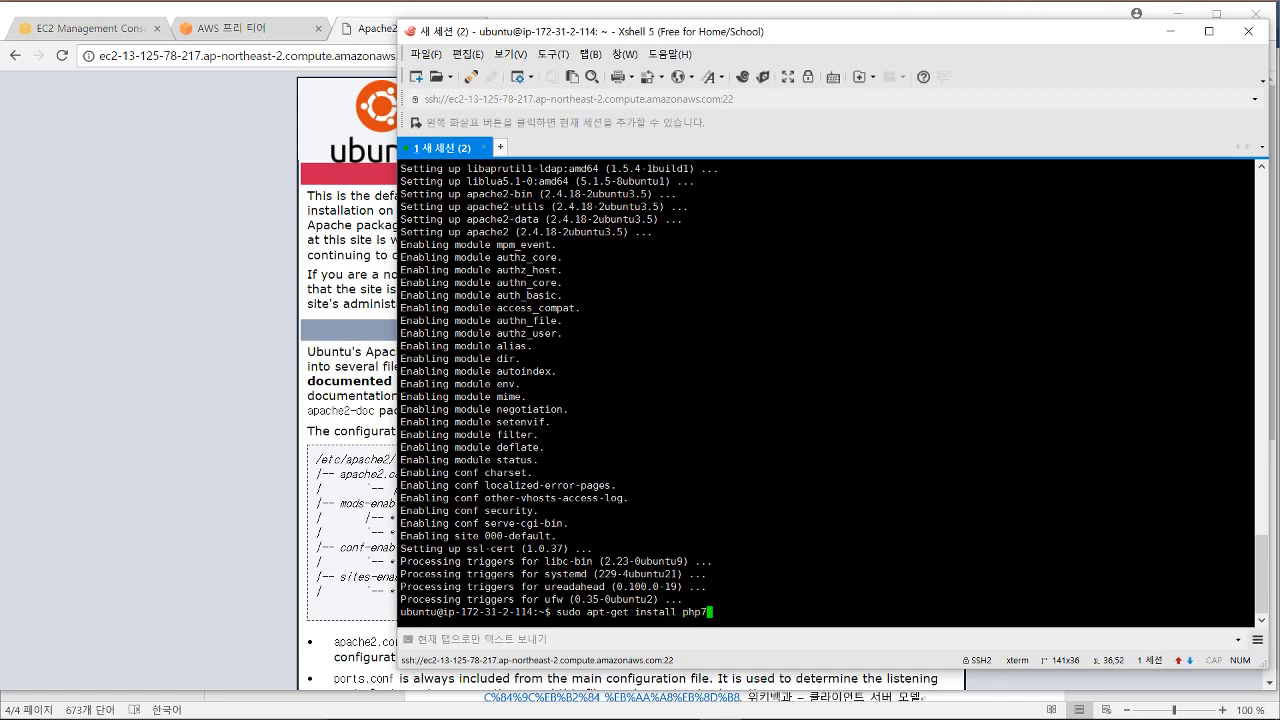
text(.0 libapache2-mod-php)
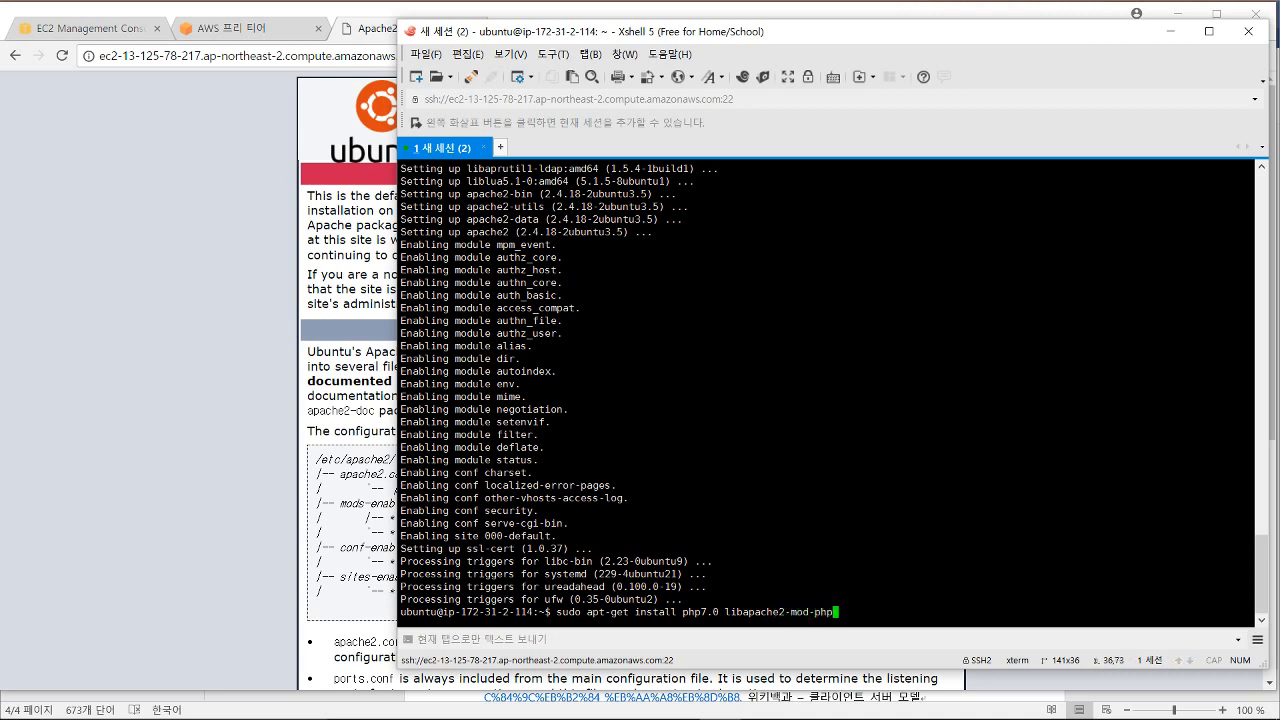
text(7.0)
key(Return)
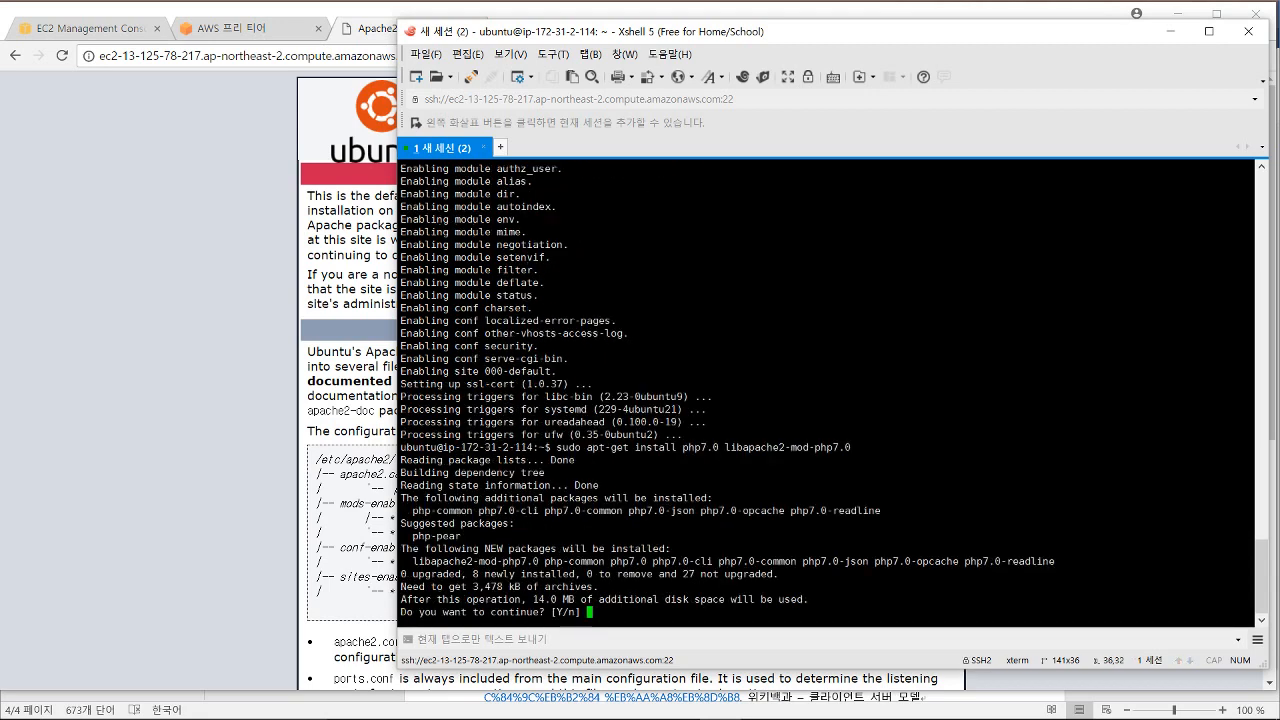
text(y)
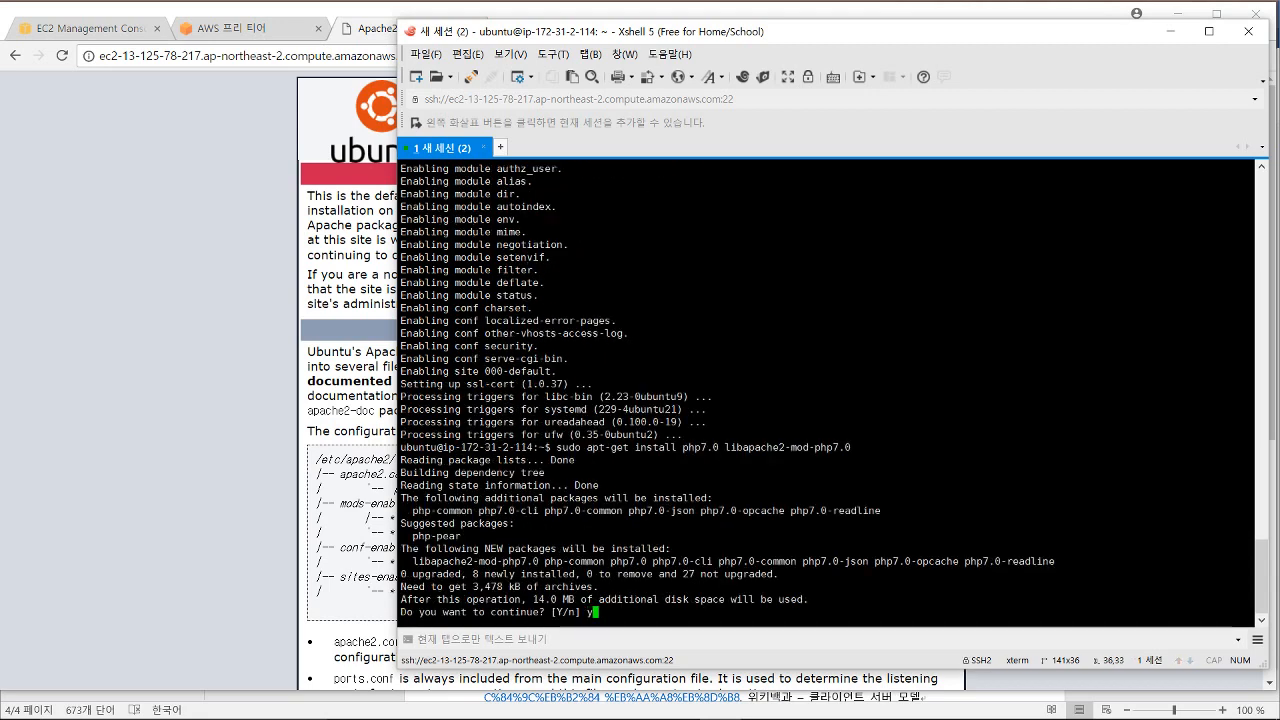
key(Return)
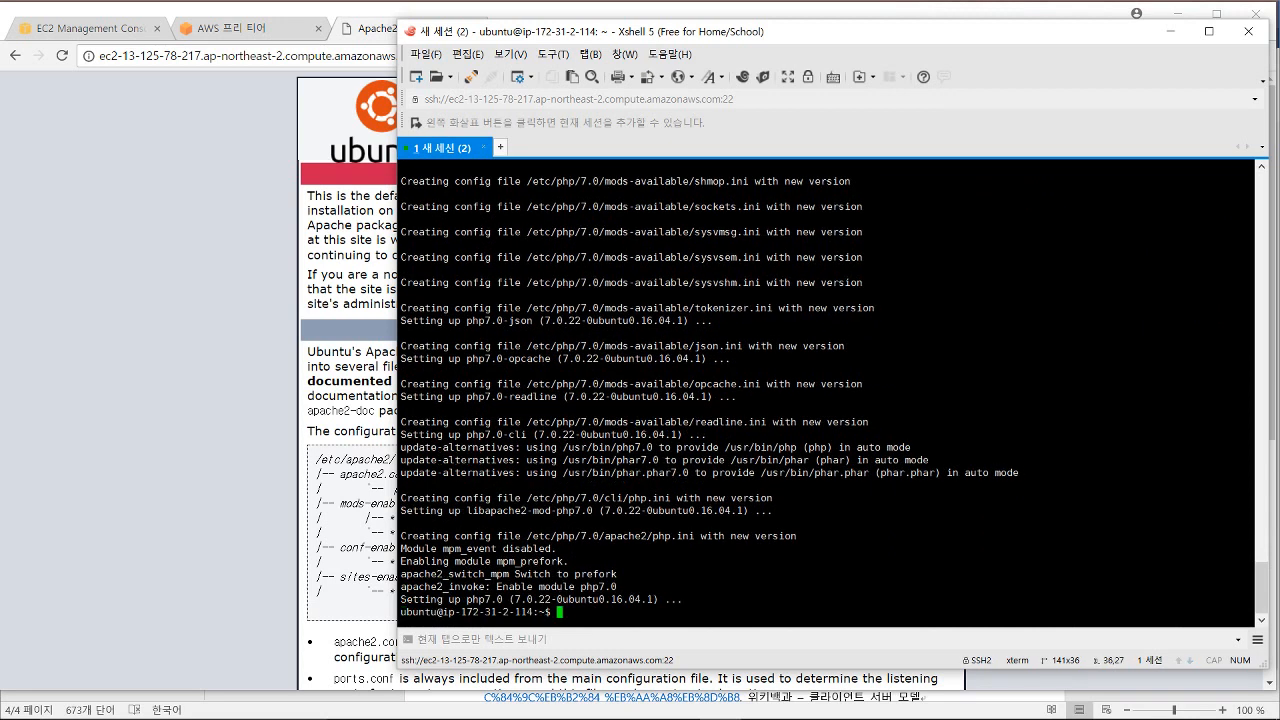
click(90, 28)
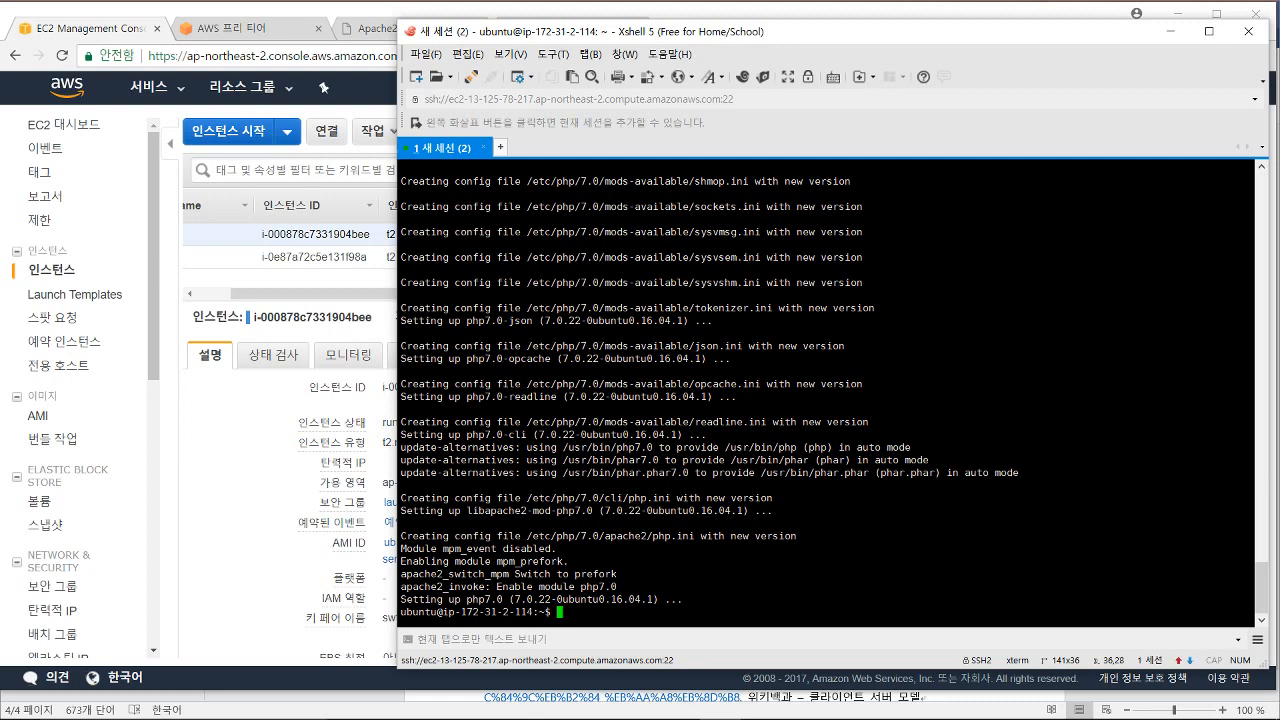
Step: Run sudo apt-get install mysql-server mysql-client and answer y to install
text(sudo apt-get install m)
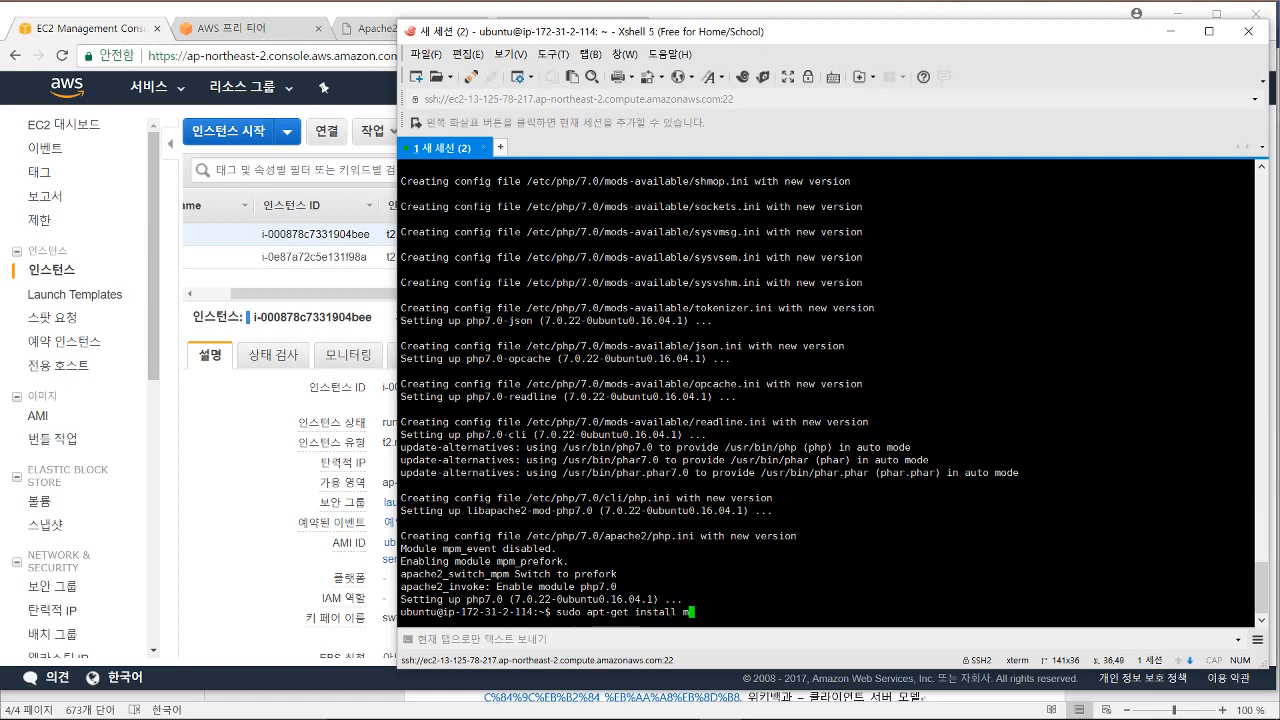
text(ysql-server mysql-client)
key(Return)
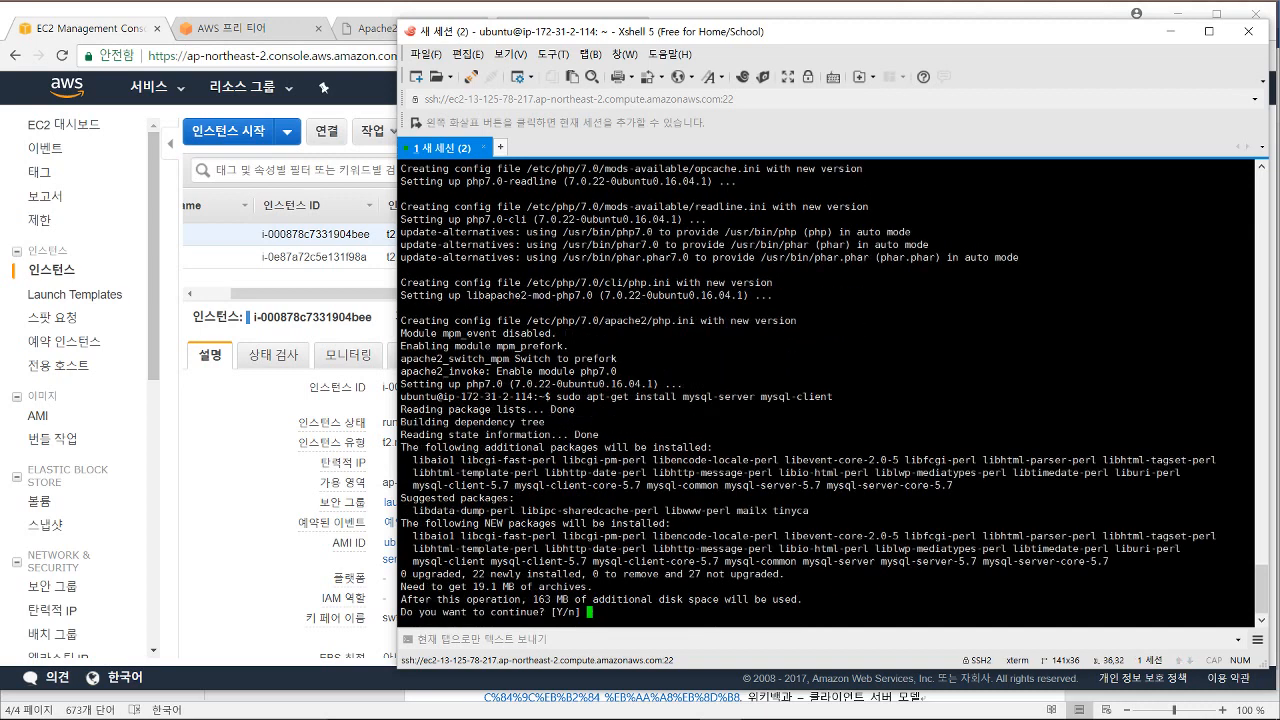
text(y)
key(Return)
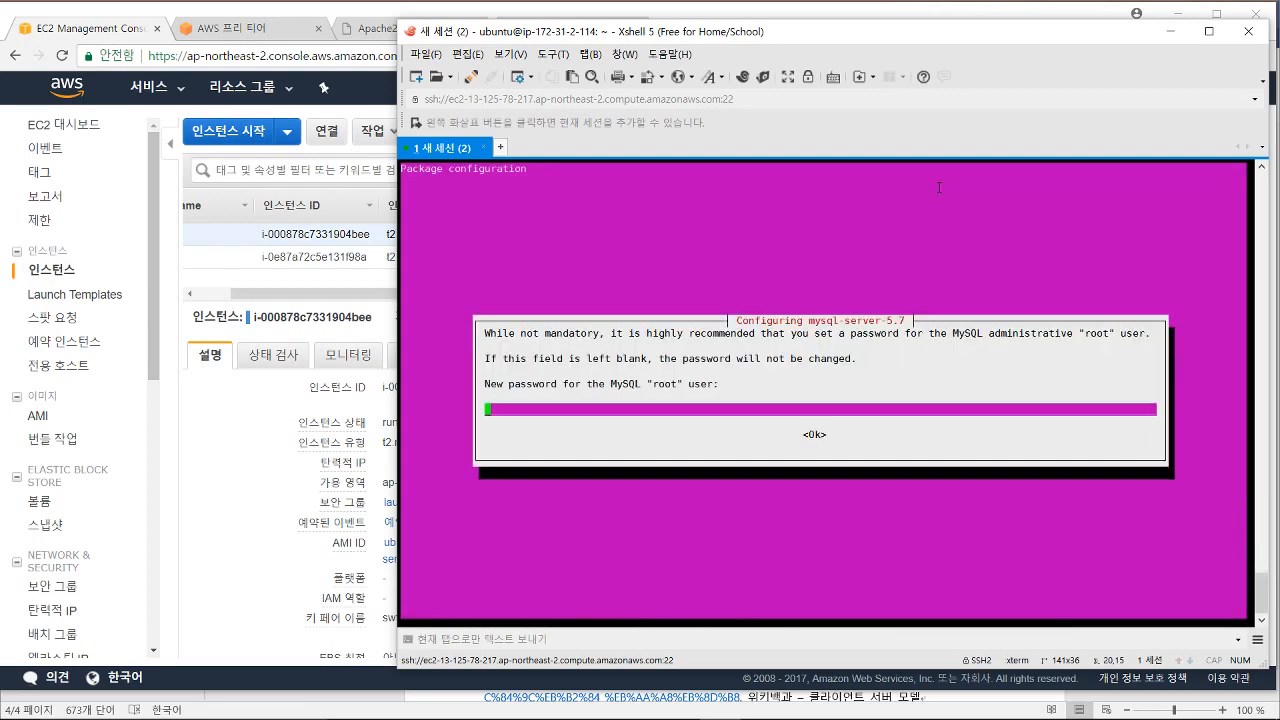
Step: Enter the MySQL root password and repeat it to confirm
text(1234)
key(Return)
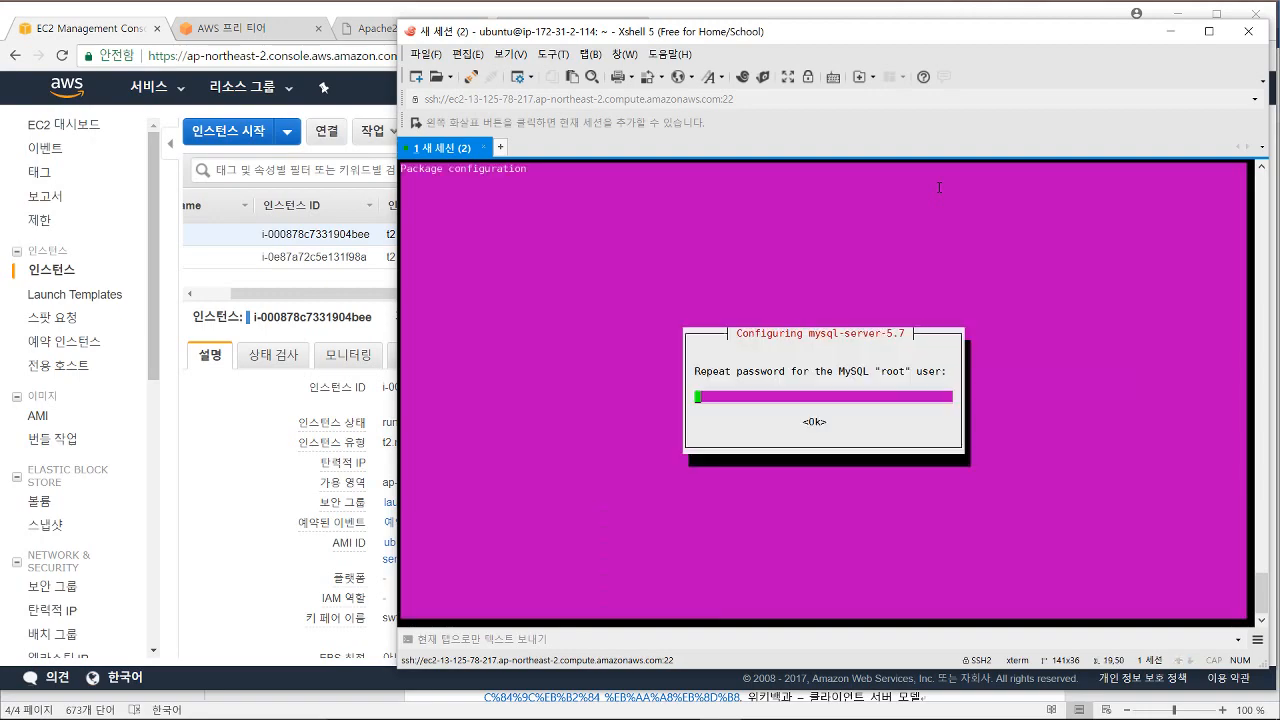
text(1234)
key(Return)
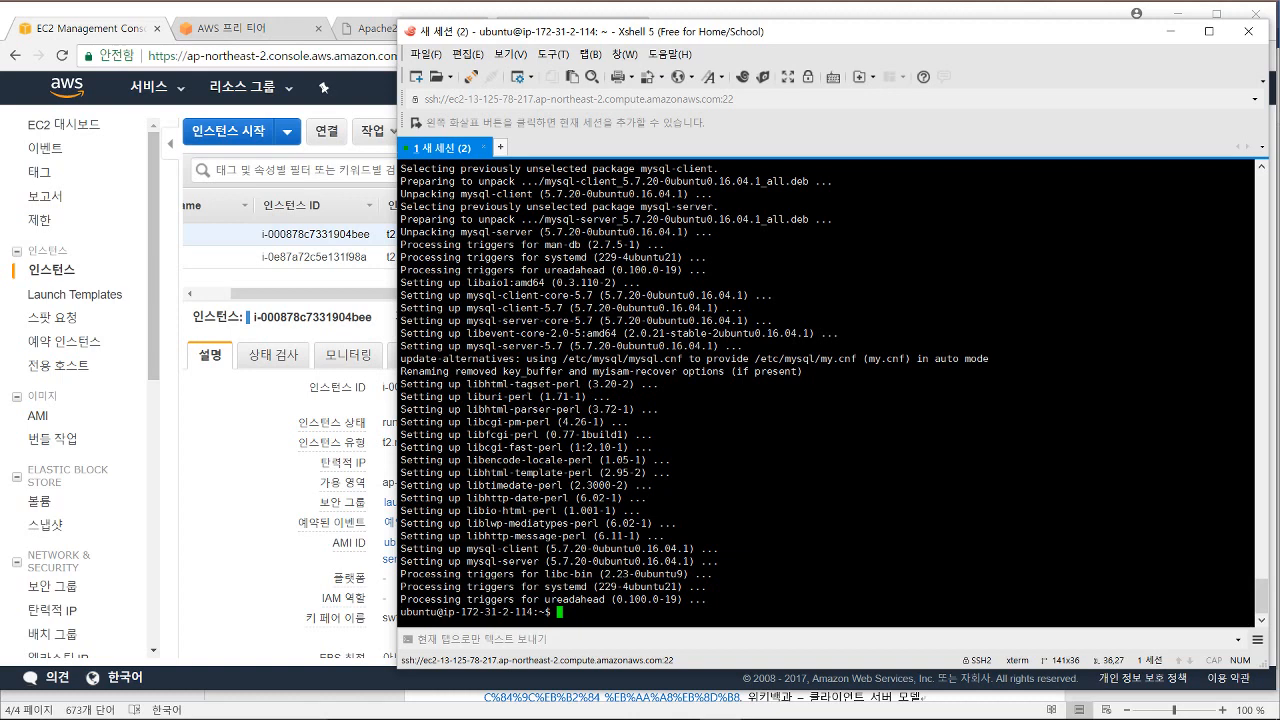
Step: Restart Apache with sudo /etc/init.d/apache2 restart
text(sudo /)
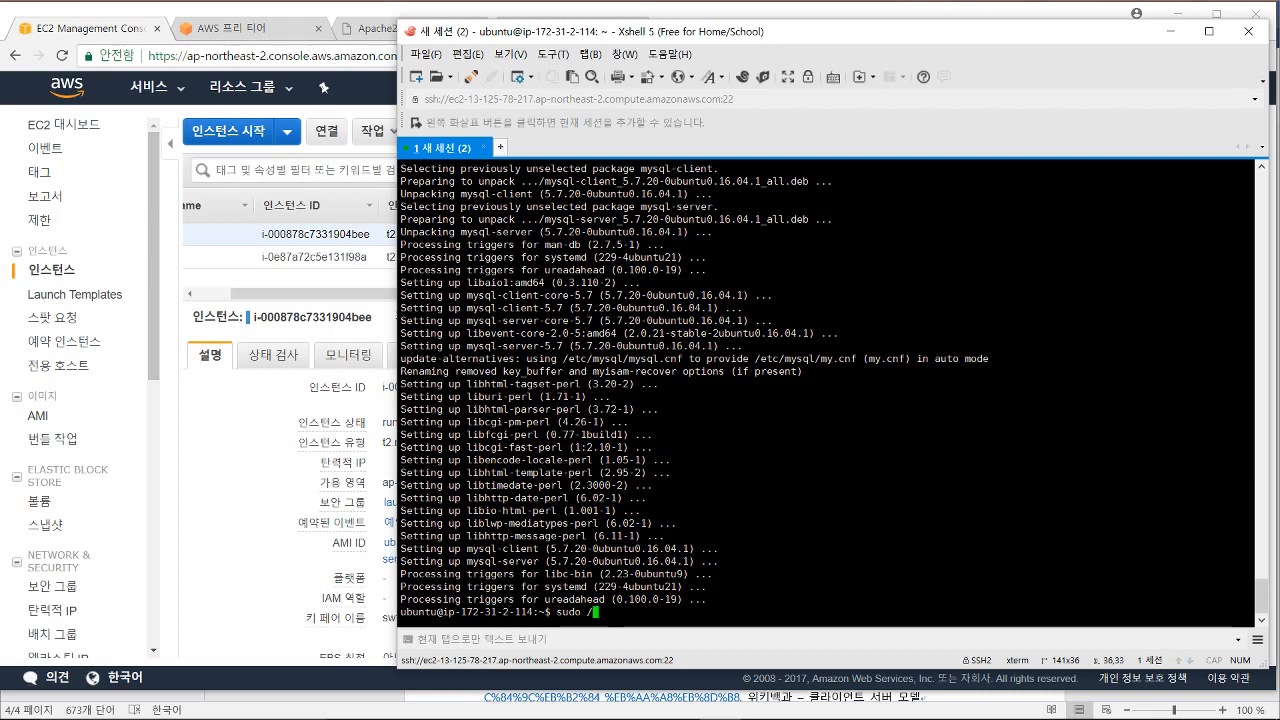
text(etc/)
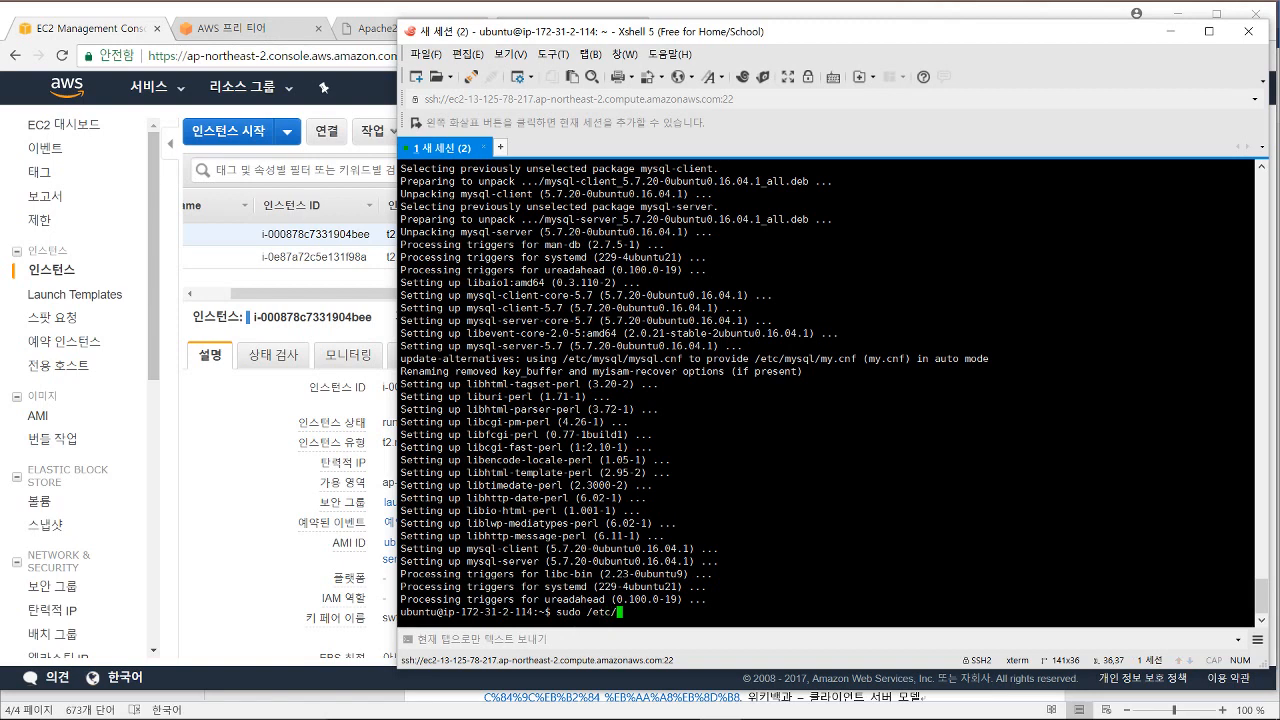
text(init.d/apache2 restart)
key(Return)
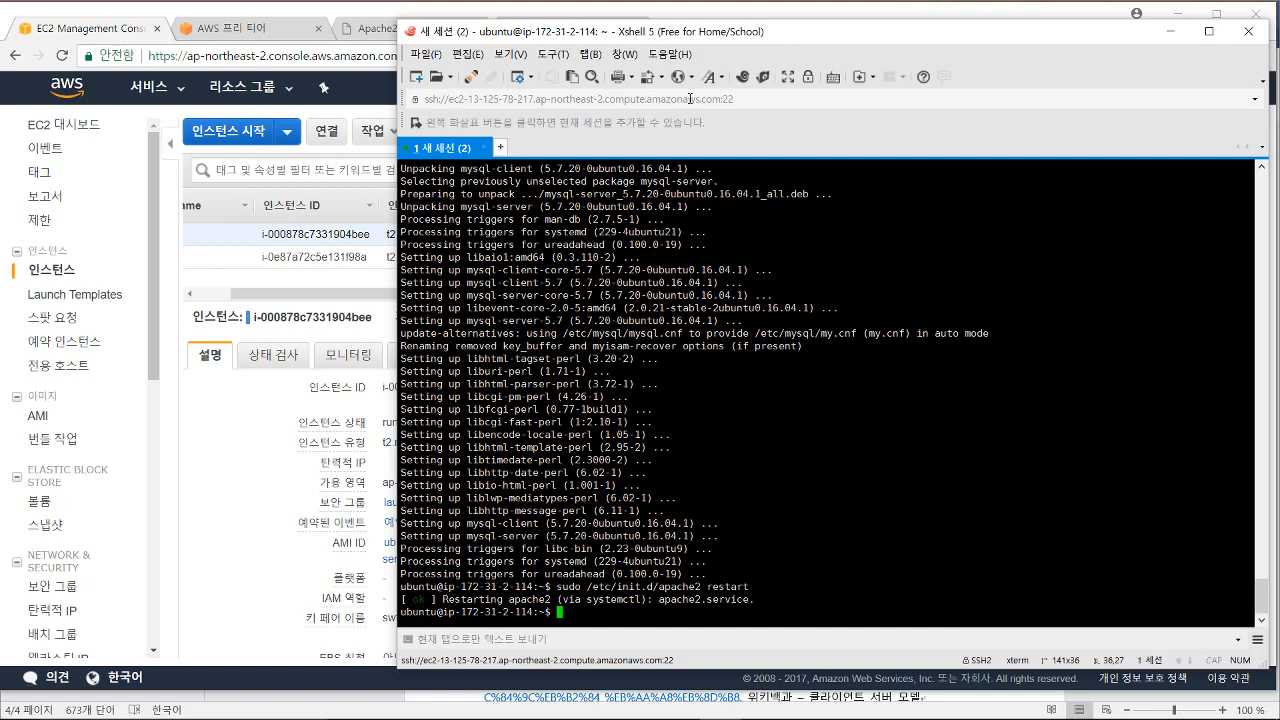
Step: List the home directory, change into /var/www/html, and list its files
text(ls)
key(Return)
text(ls -al)
key(Return)
text(cd /var/www)
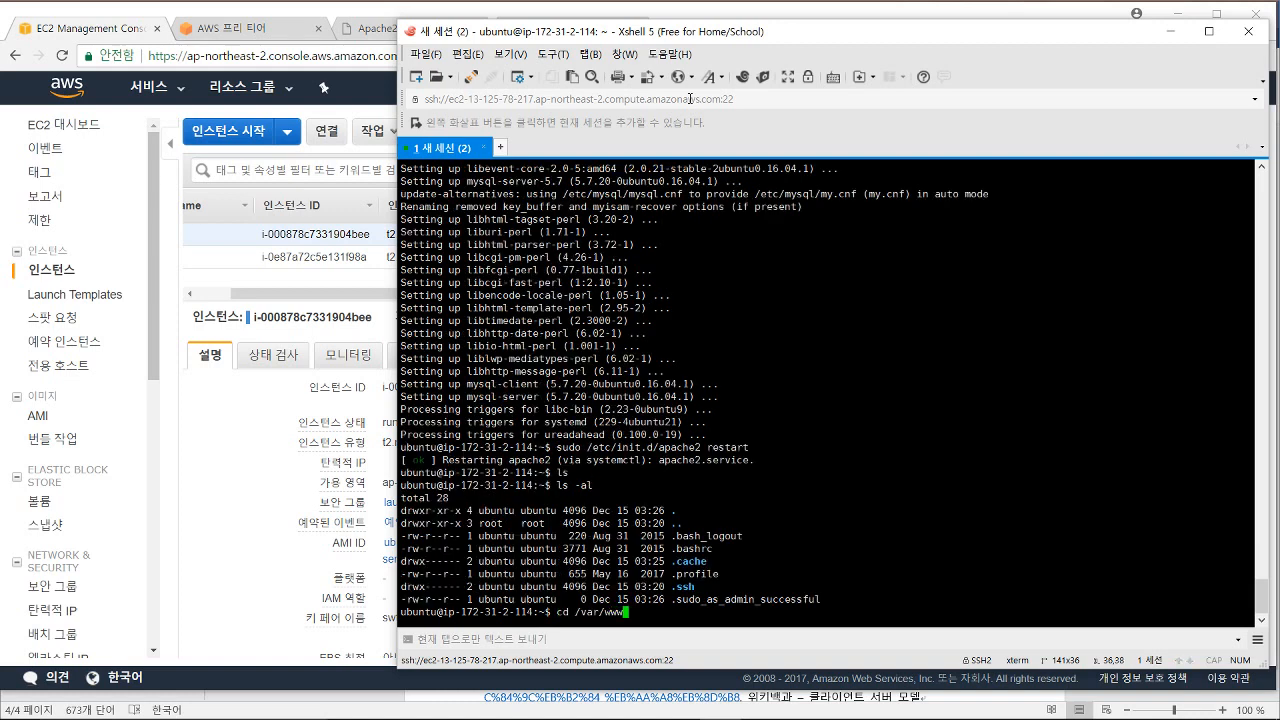
text(/html)
key(Return)
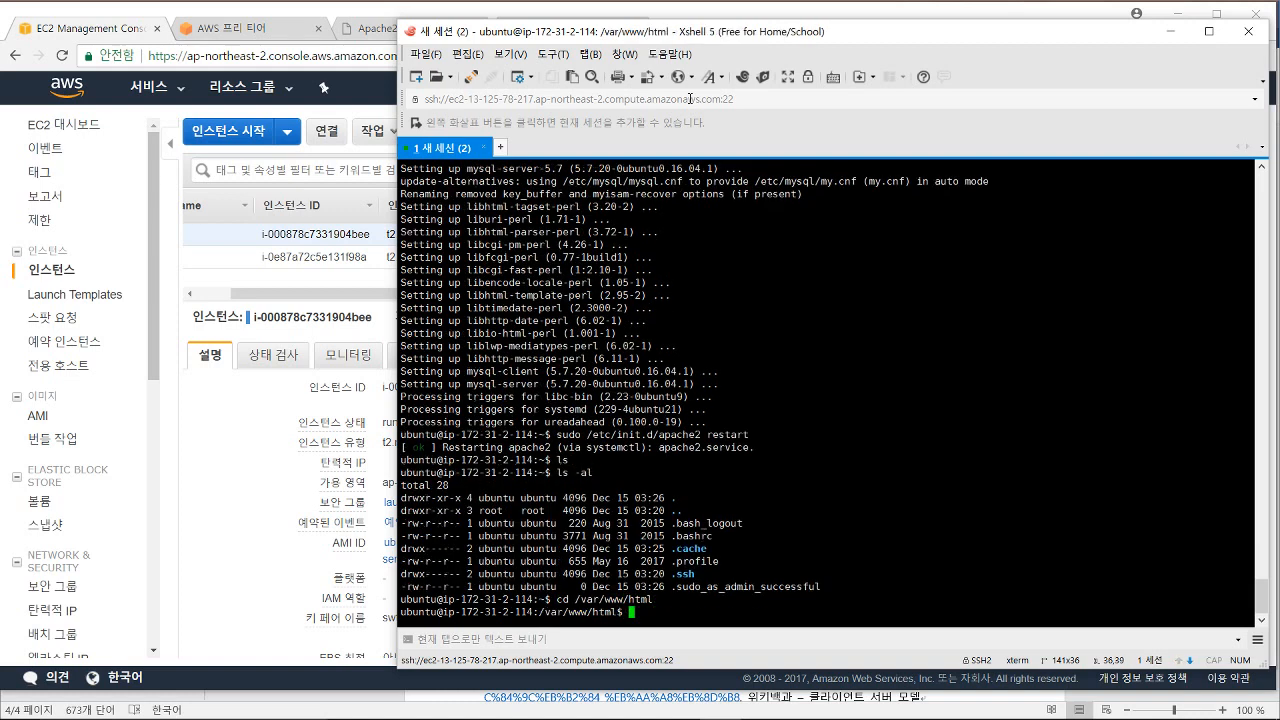
text(ls)
key(Return)
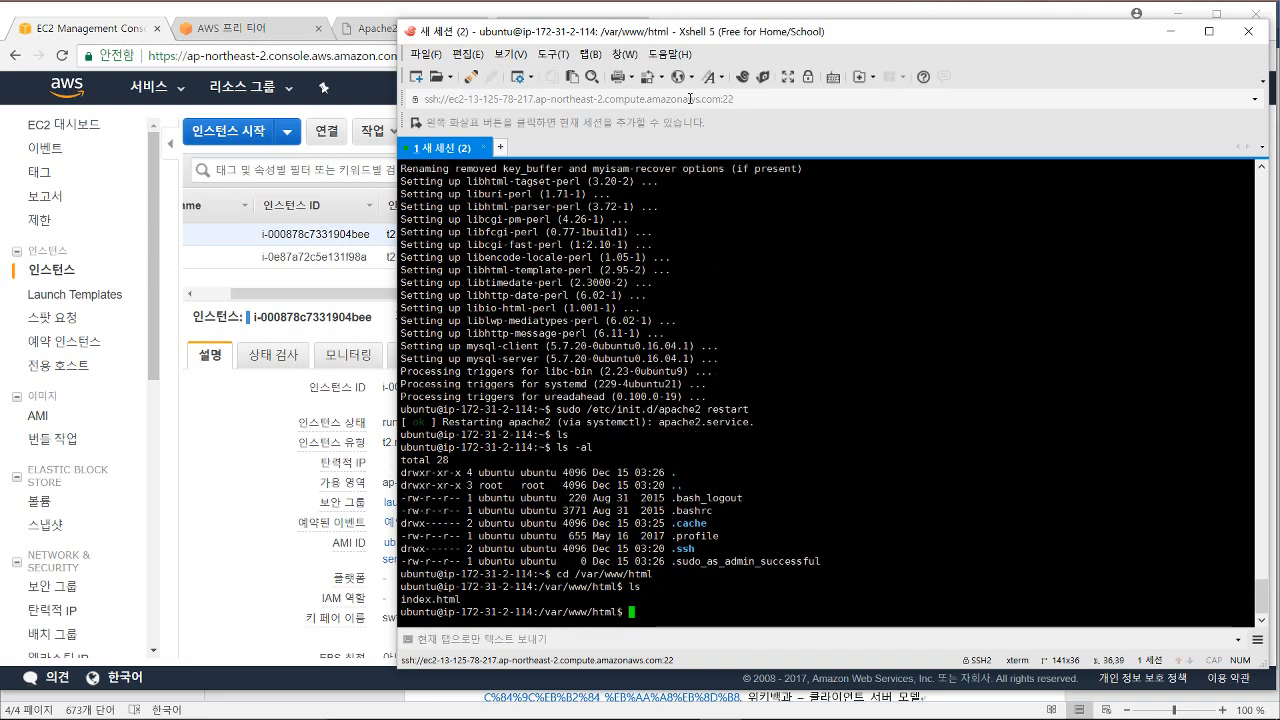
text(sudo vi)
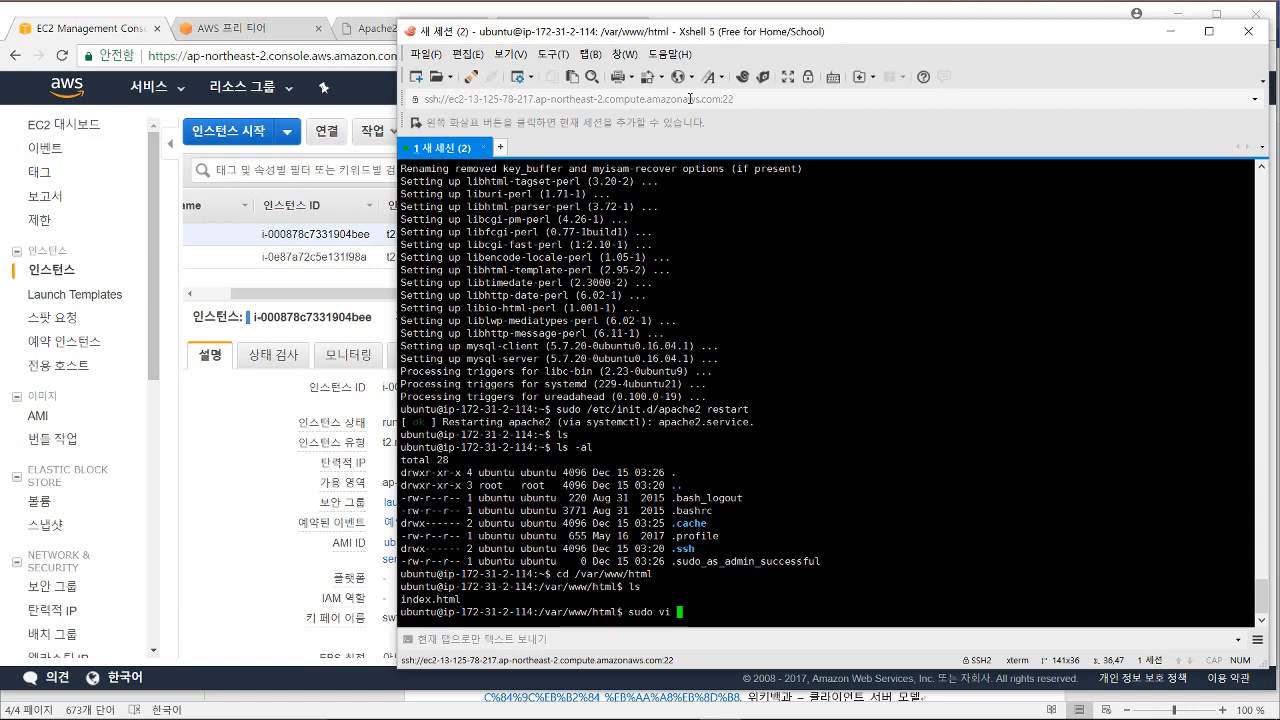
Step: Open a new hello.php file in vi with sudo
text(hello.php)
key(Return)
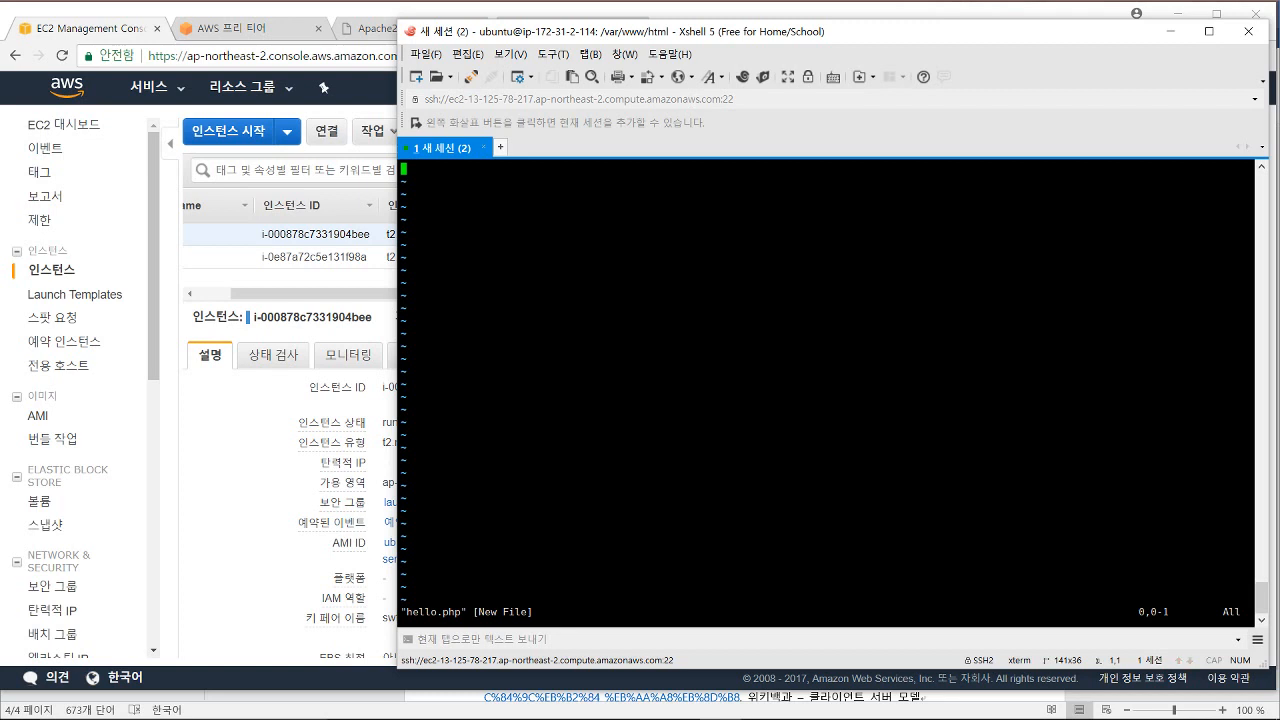
text(?)
key(Escape)
Step: Type the PHP code <?php echo "Hello World!"; ?> on separate lines, correcting typos
text(i<?)
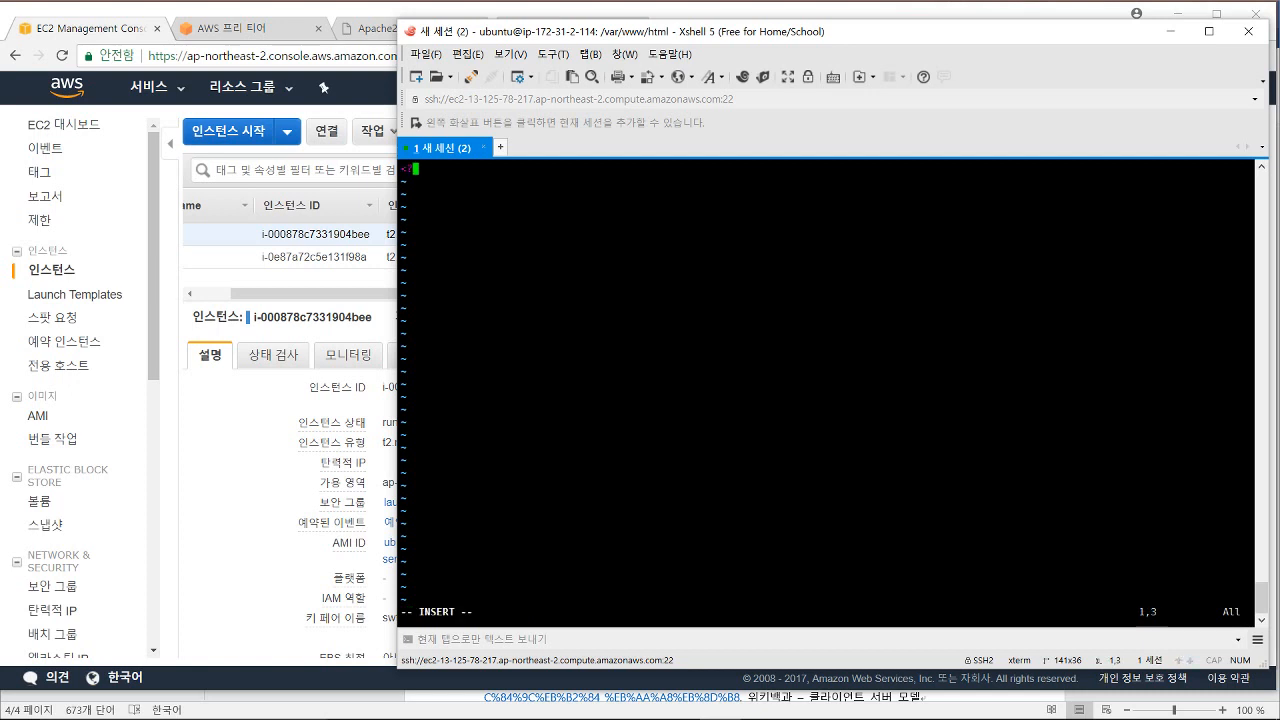
text(php)
key(Return)
key(Return)
text(echo  HE)
key(BackSpace)
text(ello)
key(BackSpace)
key(BackSpace)
key(BackSpace)
text(llo Wrod)
key(BackSpace)
key(BackSpace)
key(BackSpace)
text(rold)
key(BackSpace)
key(BackSpace)
key(BackSpace)
key(BackSpace)
text(orld)
text(";)
Step: Save hello.php and quit vi with :wq
key(Return)
key(Return)
text(?>)
key(Escape)
text(:w)
key(Return)
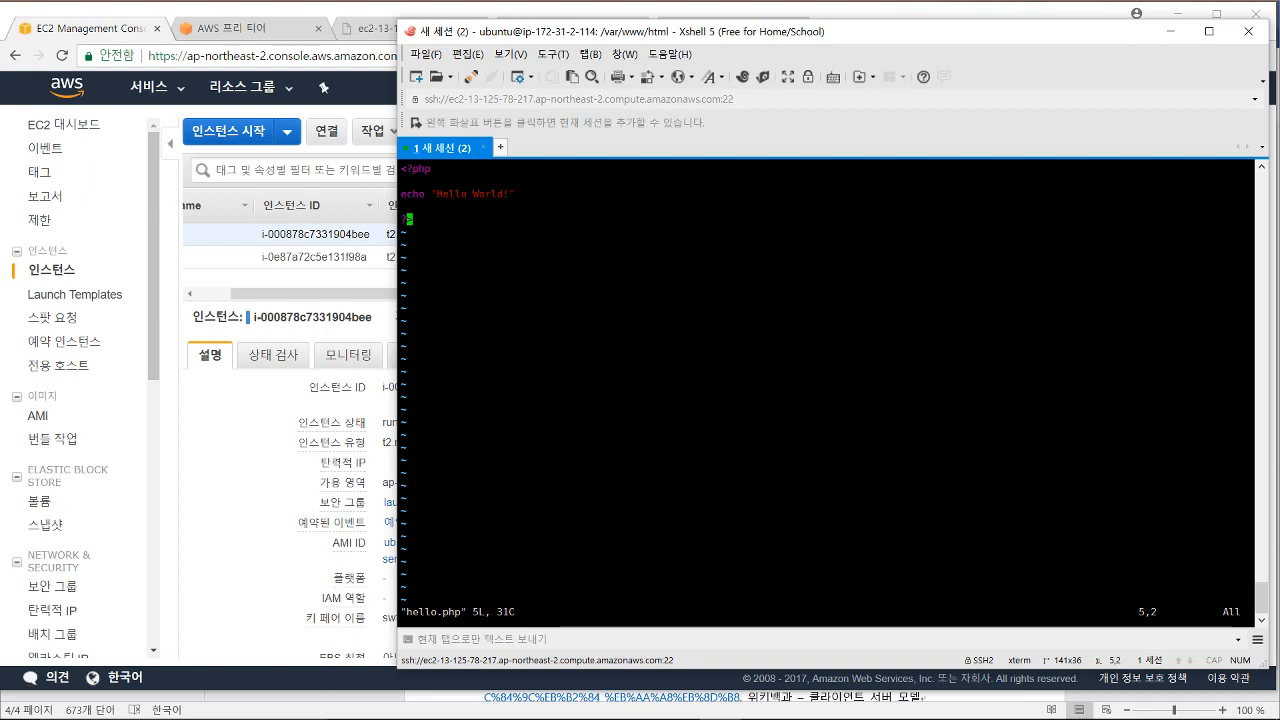
text(:wq)
key(Return)
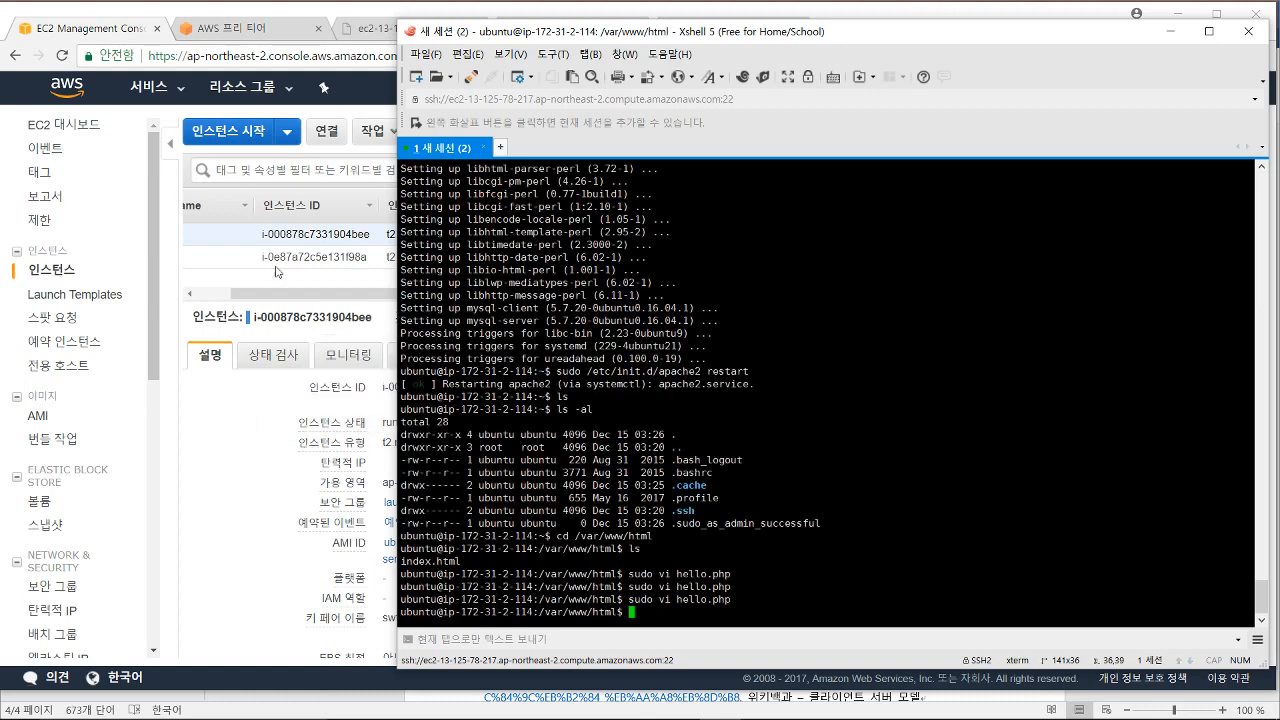
Step: Reload hello.php from the instance's public DNS to confirm it now displays 'Hello World!'
click(367, 30)
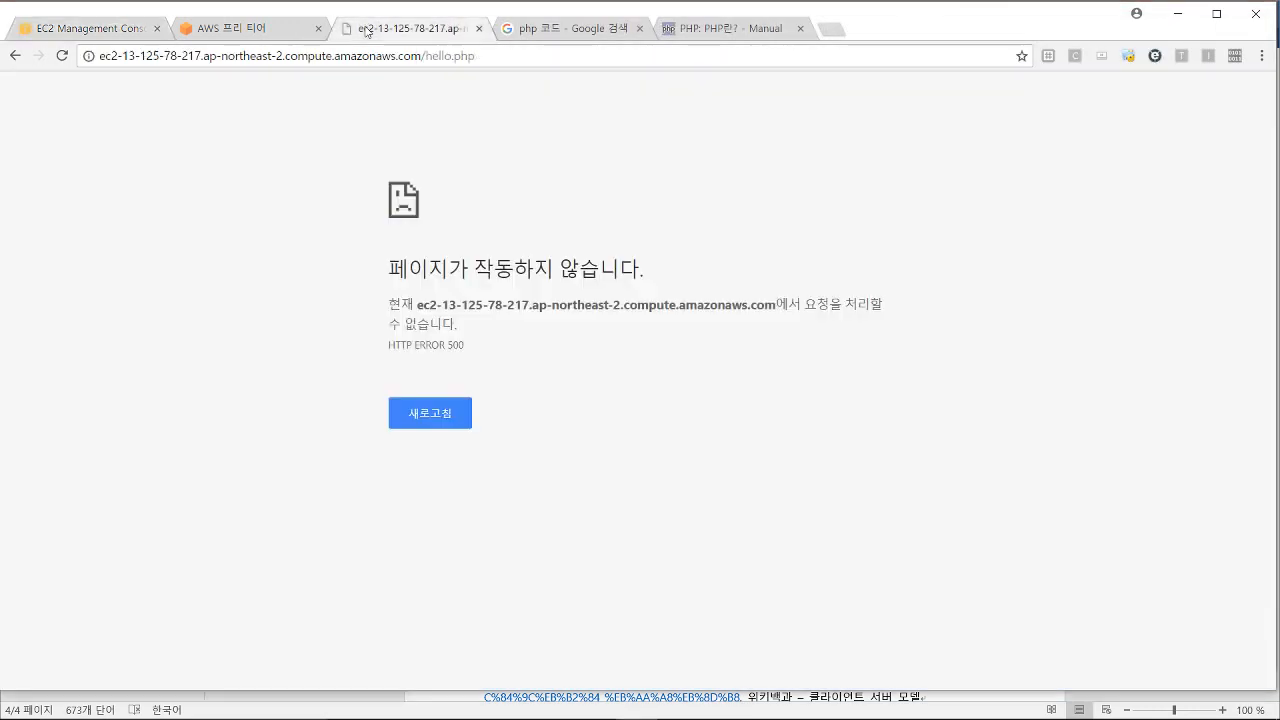
click(489, 51)
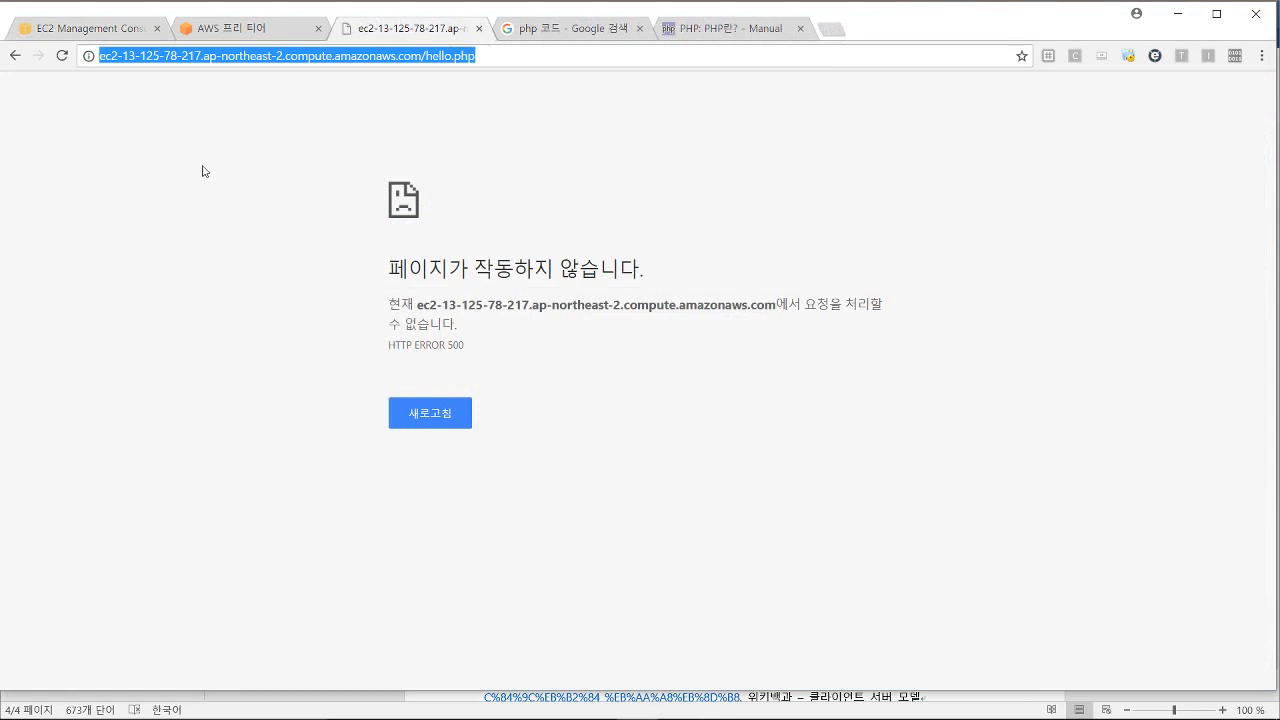
click(490, 50)
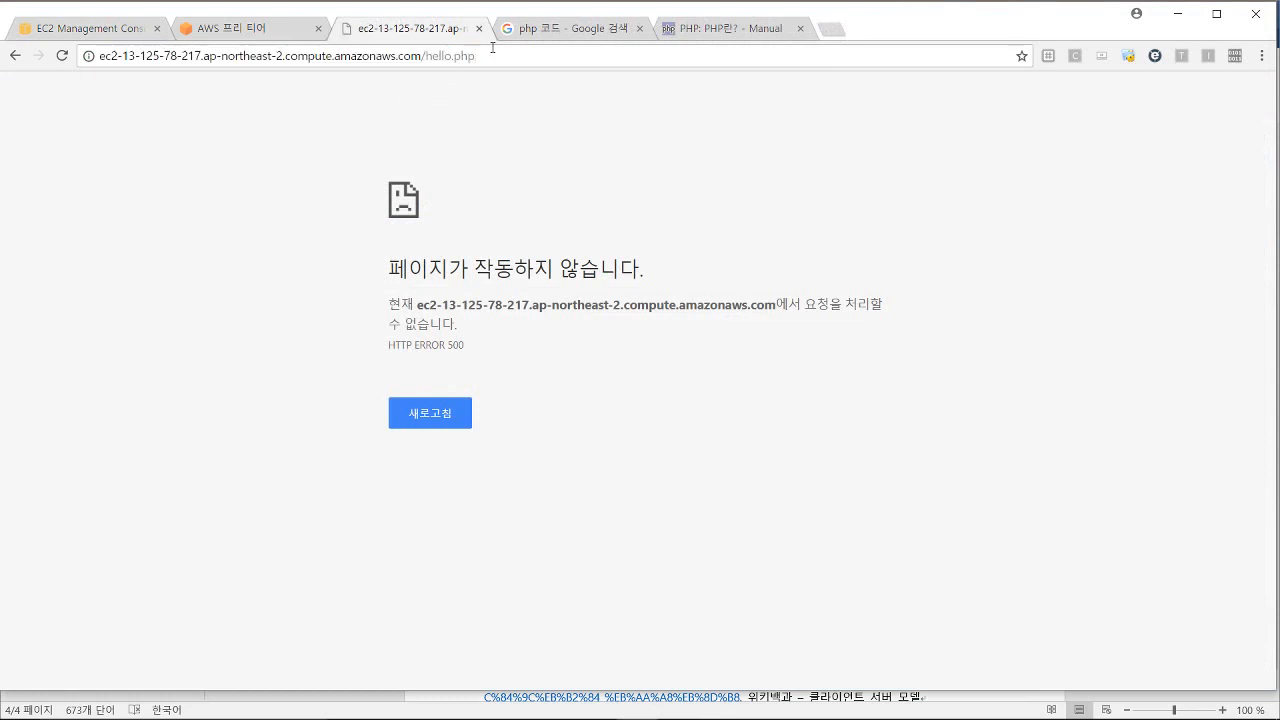
key(Return)
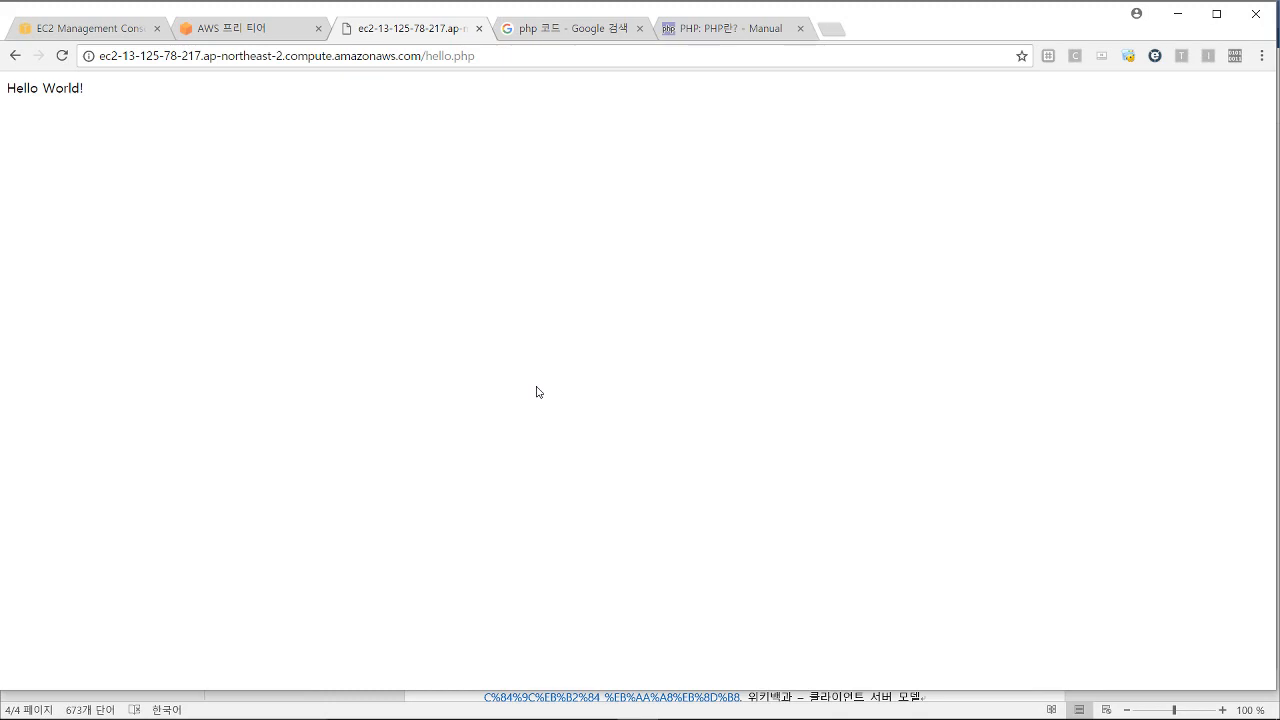
click(232, 28)
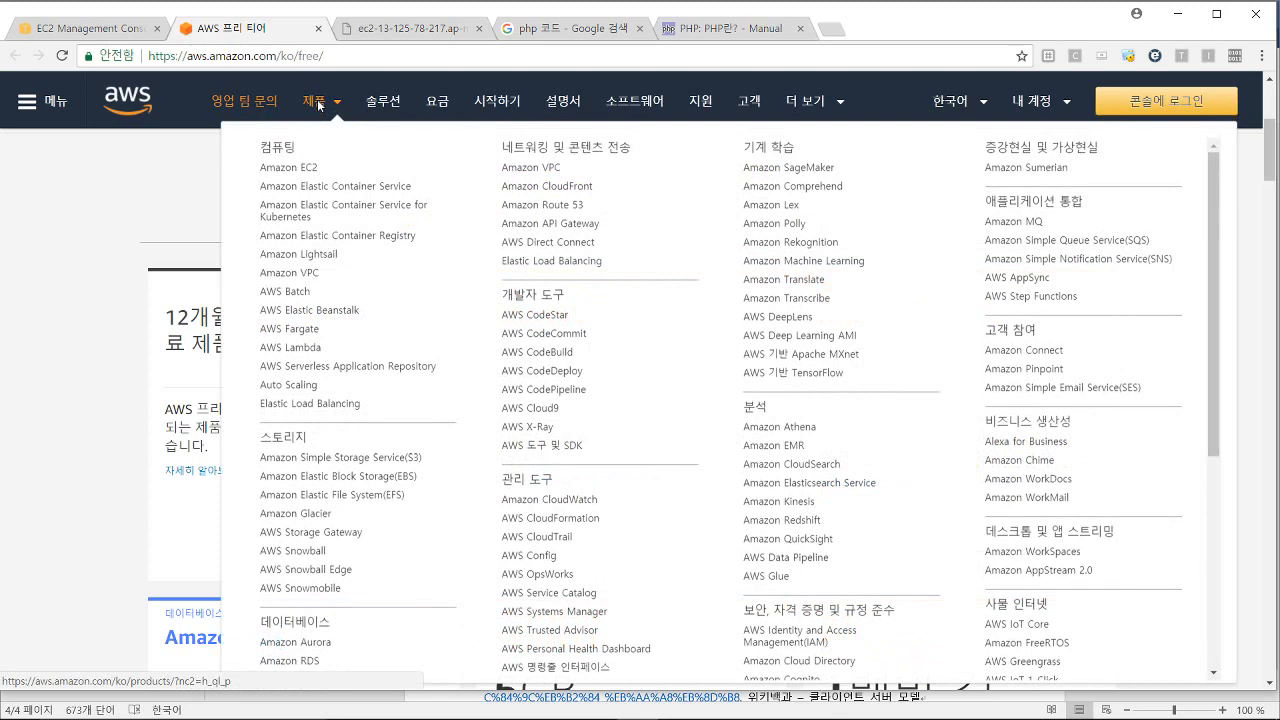
click(318, 104)
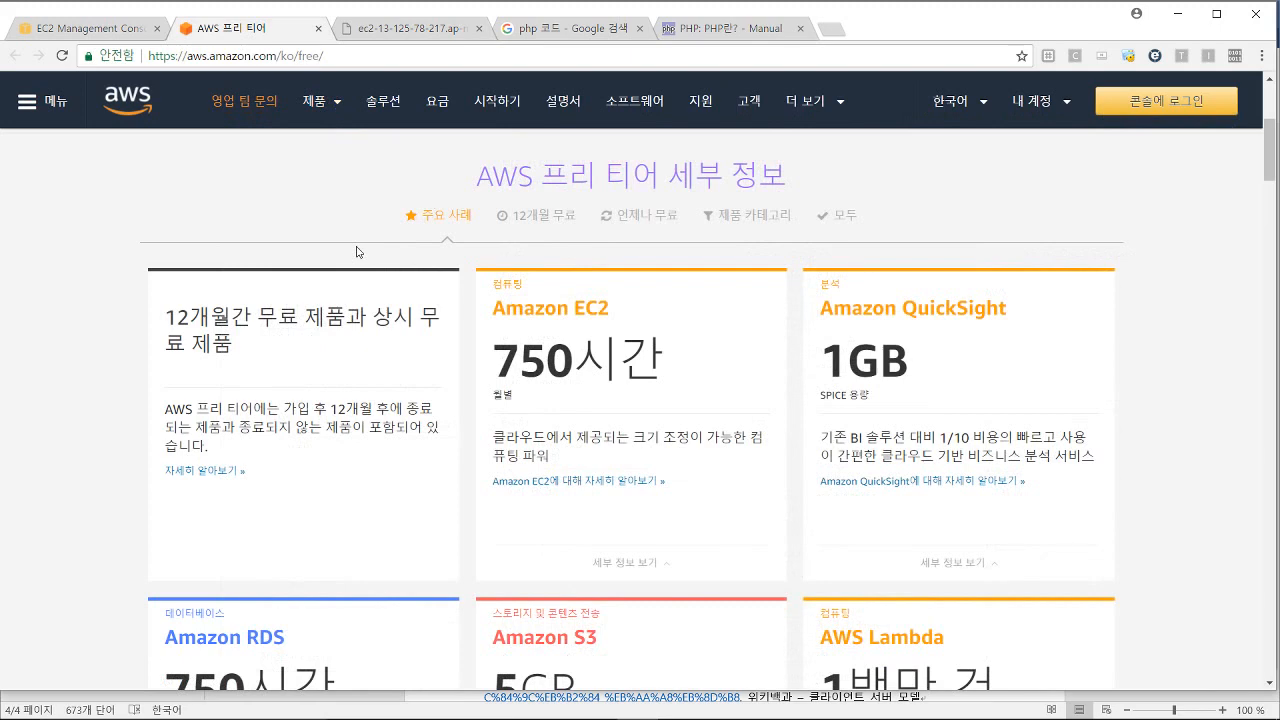
click(332, 110)
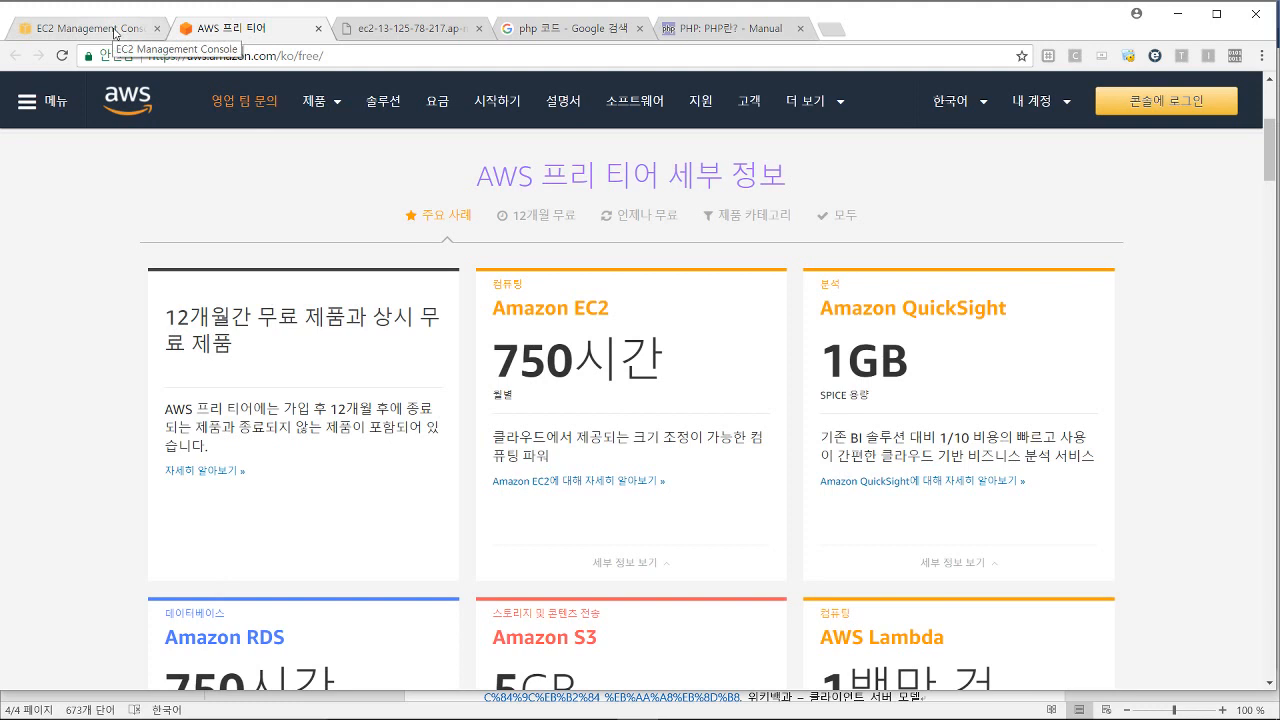
click(421, 36)
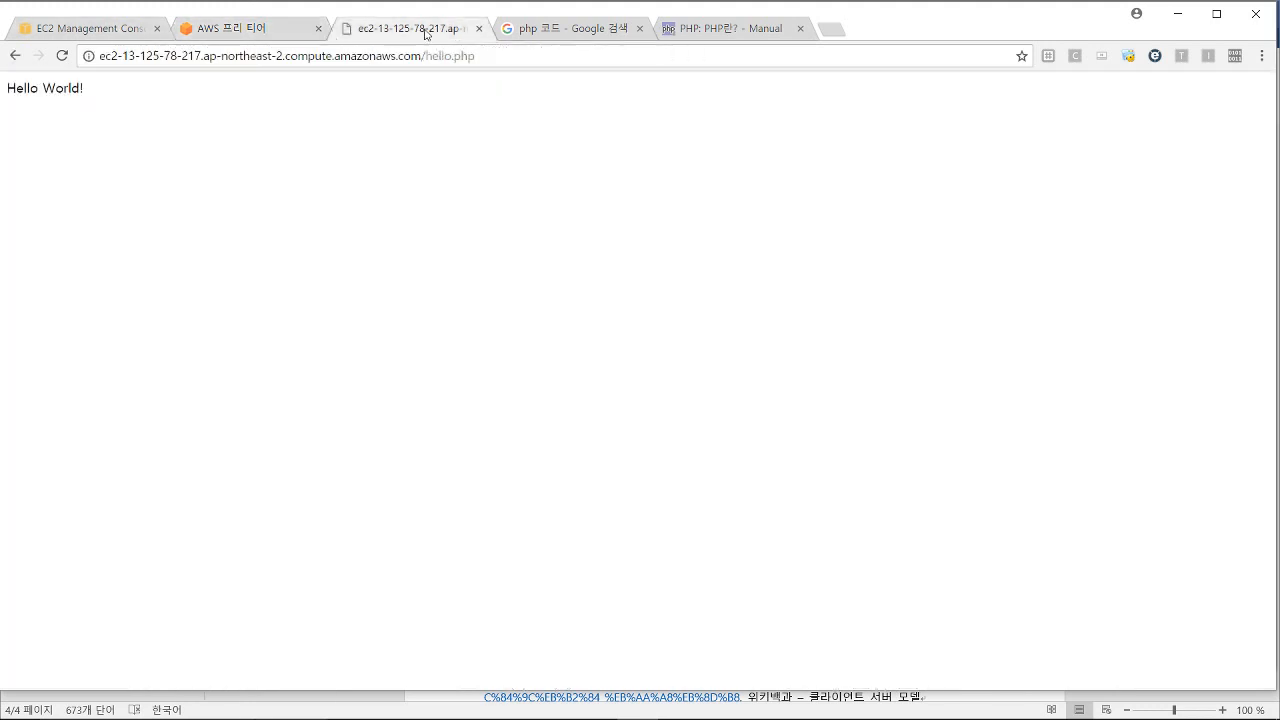